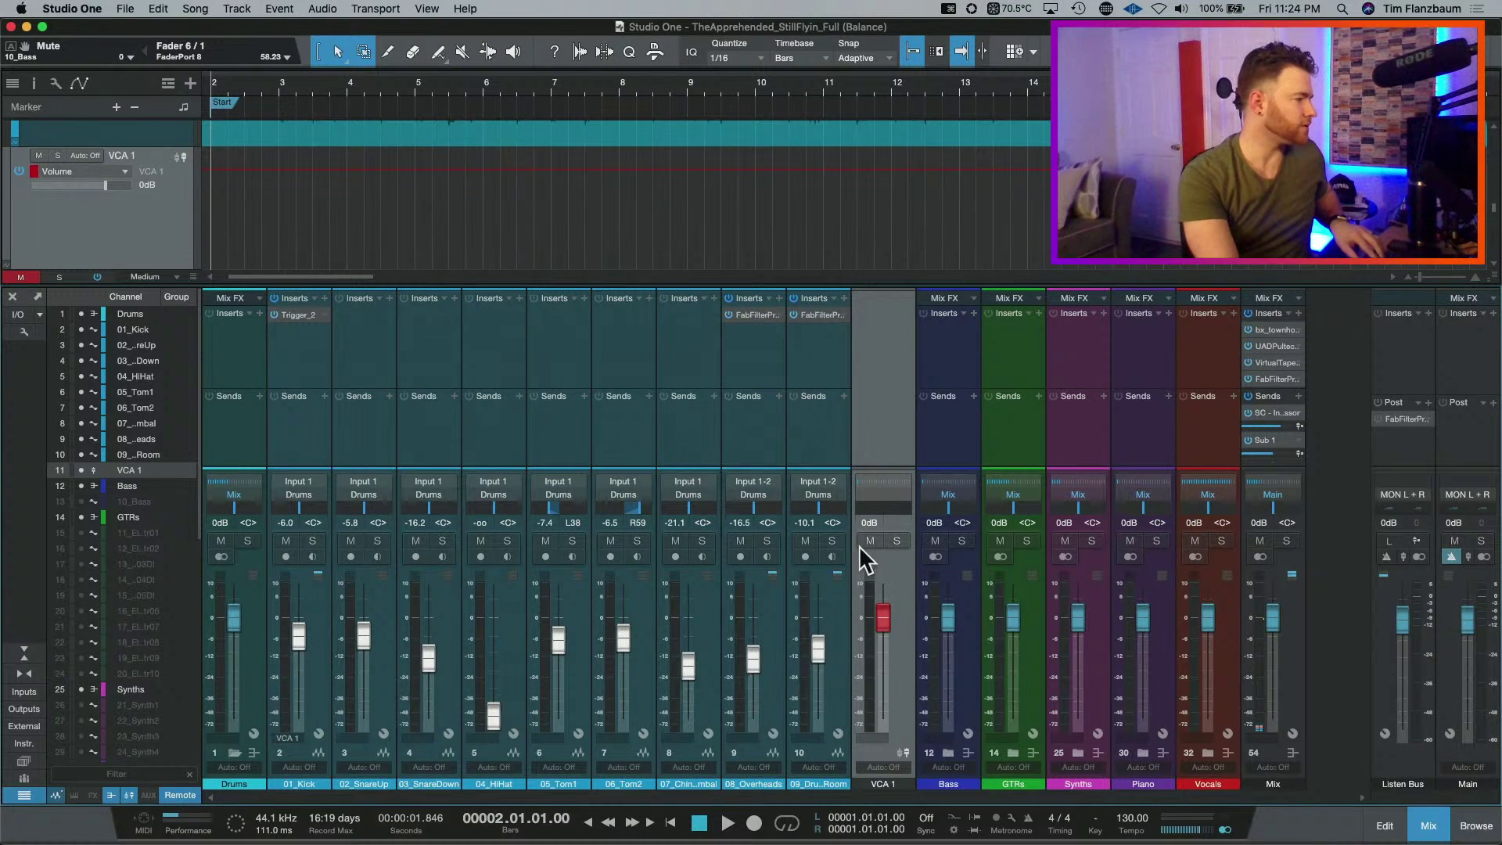
{"action": "left_click", "coordinate": [391, 684]}
{"action": "left_click", "coordinate": [822, 654], "text": "shift"}
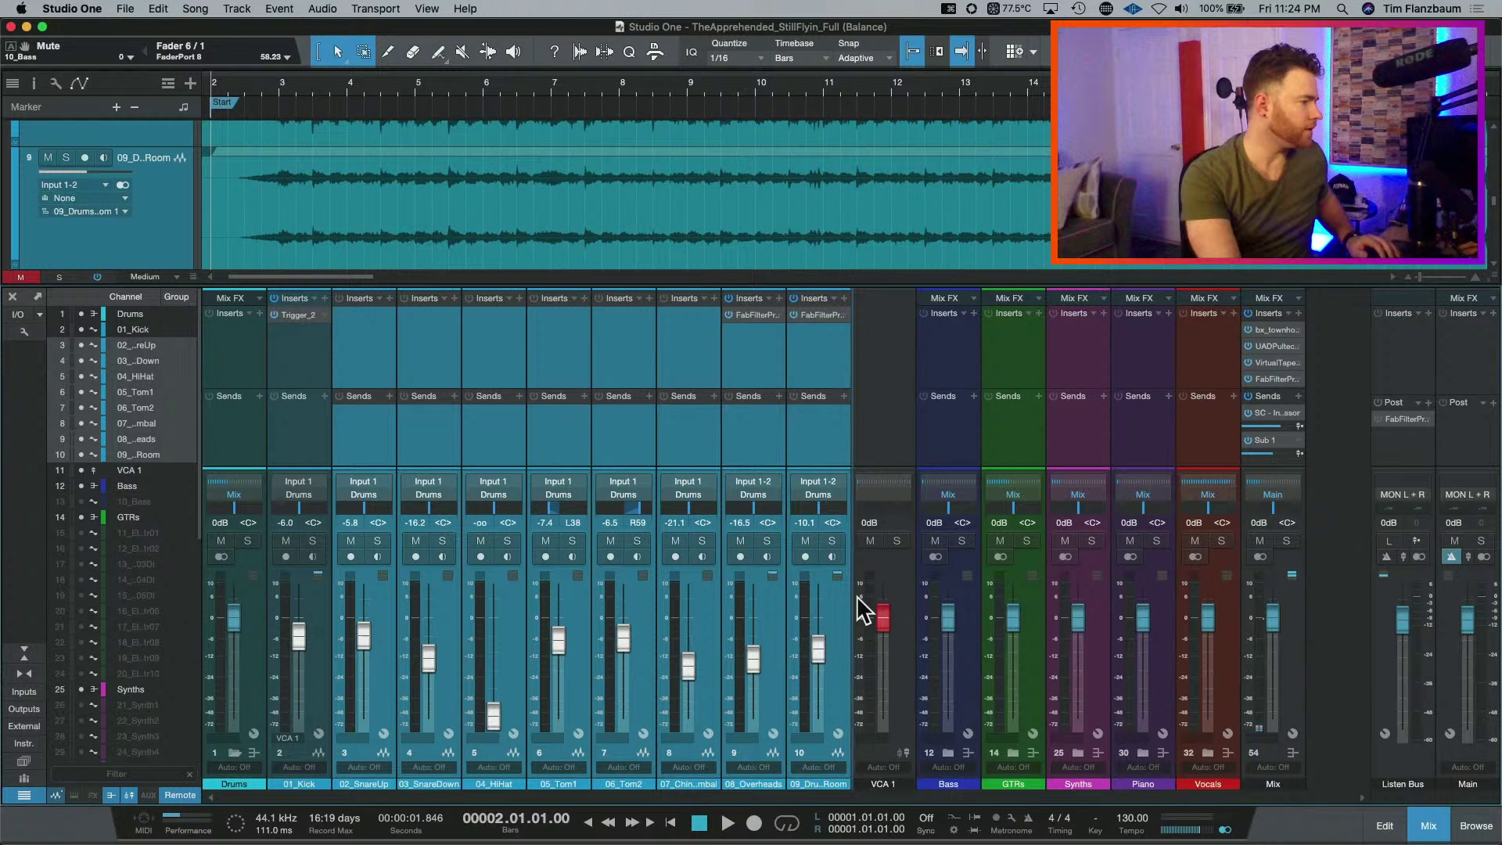
{"action": "right_click", "coordinate": [832, 623]}
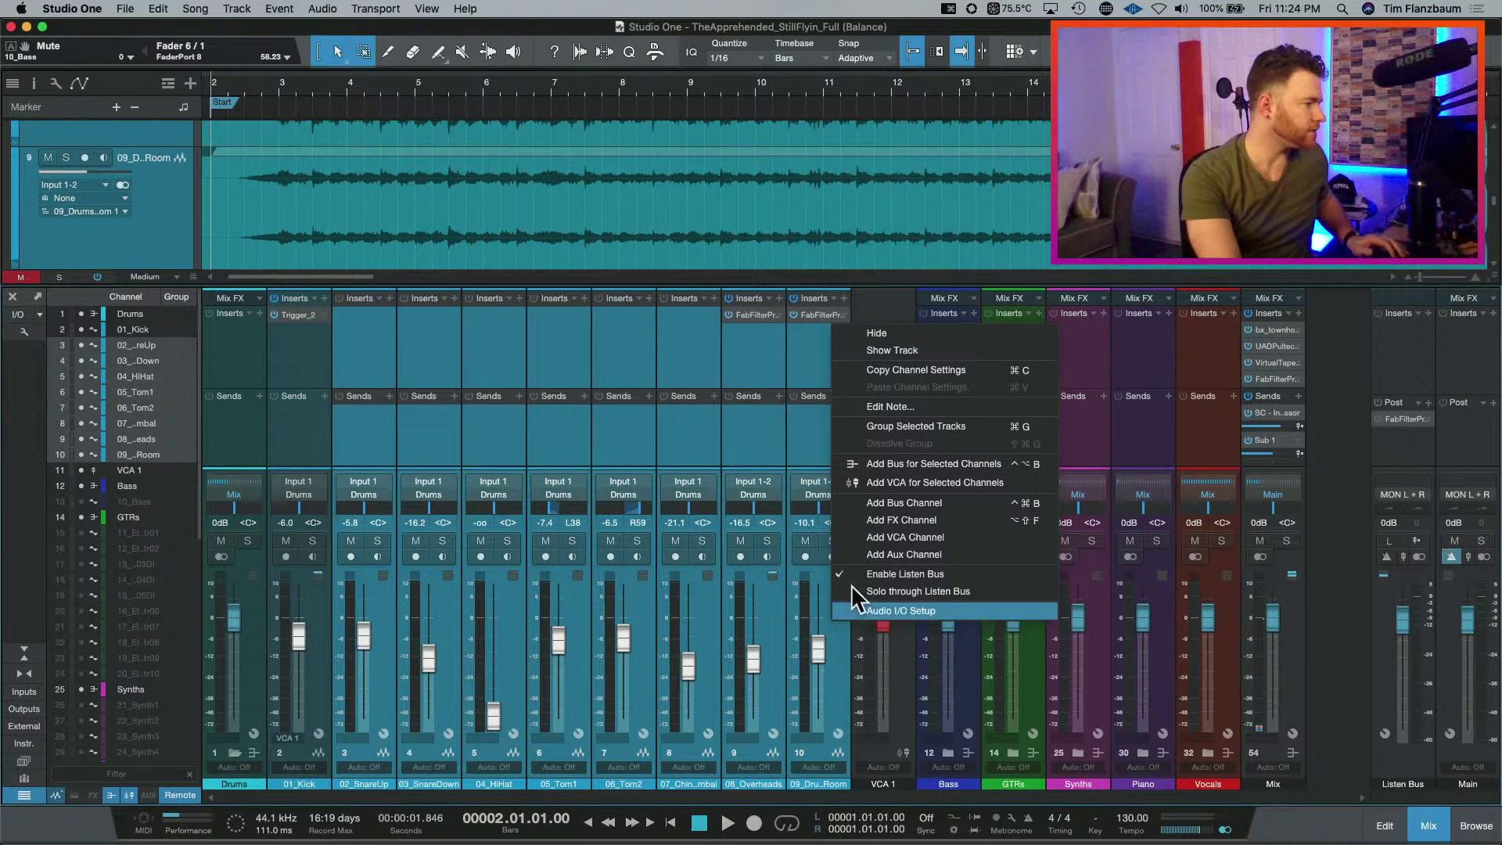
{"action": "left_click", "coordinate": [993, 482]}
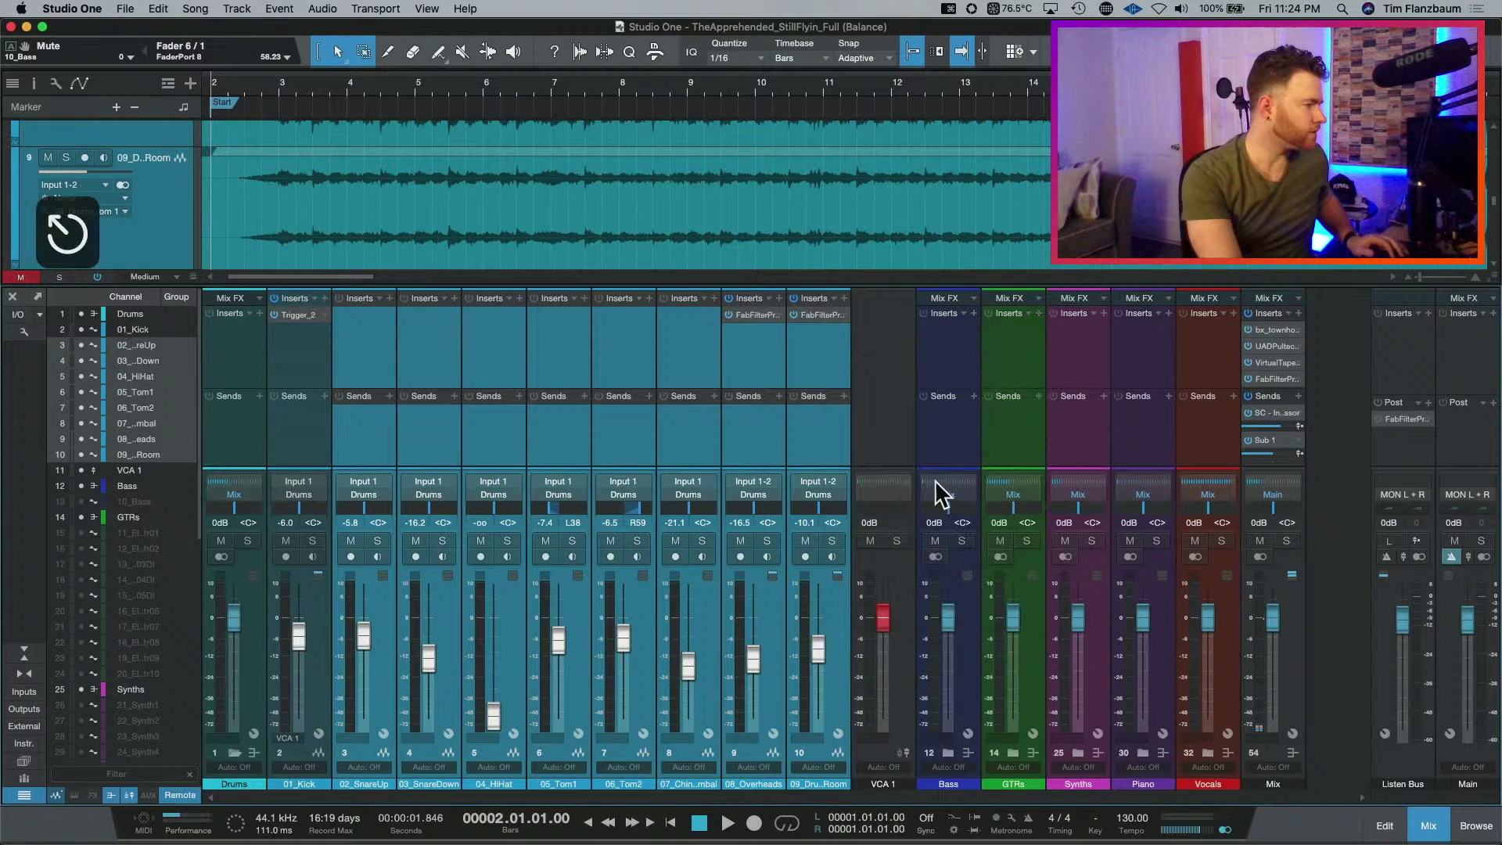
{"action": "left_click", "coordinate": [899, 622]}
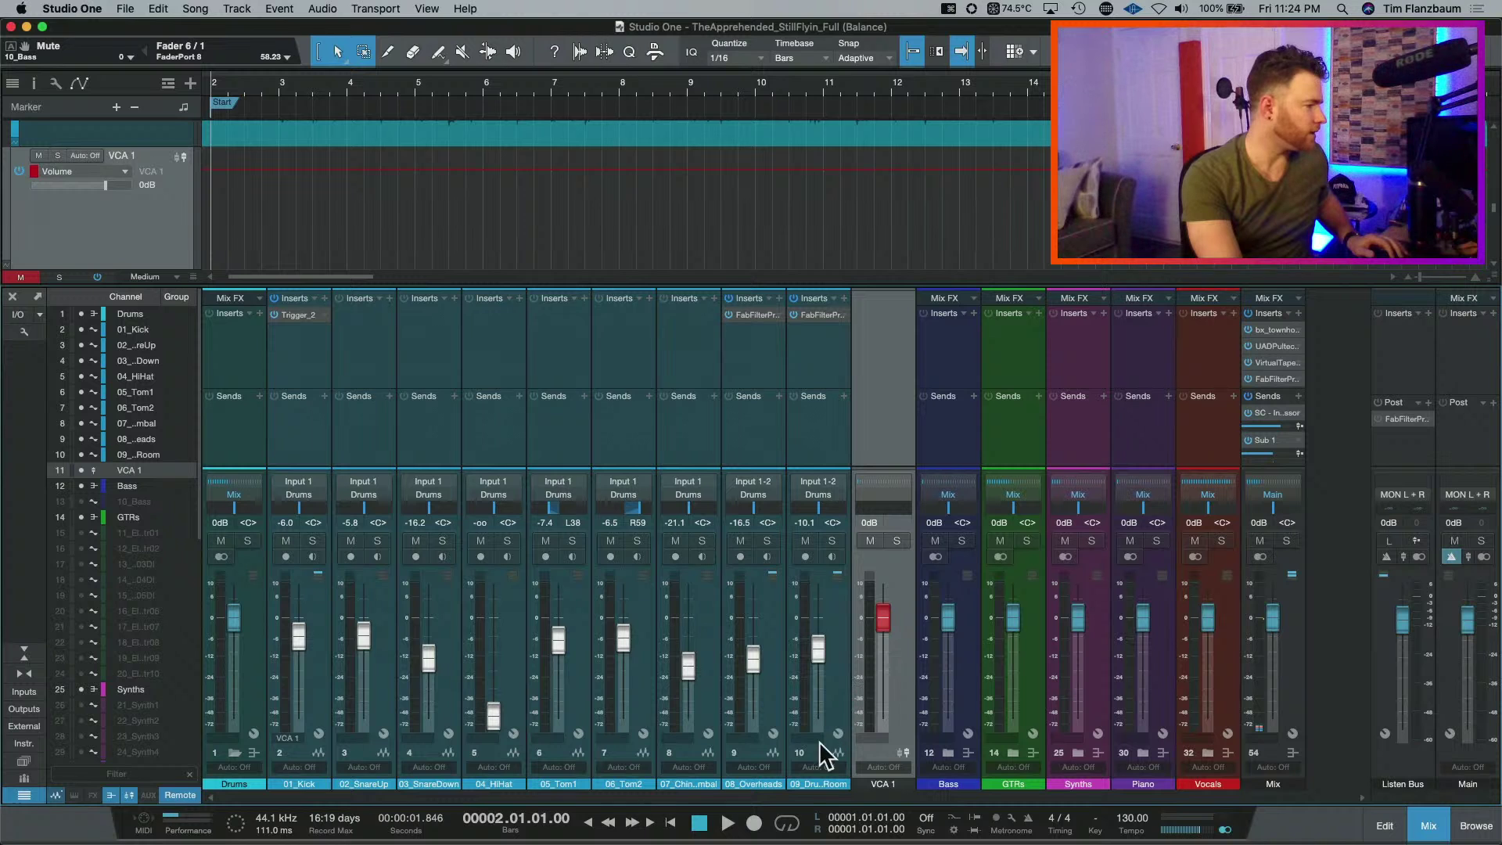
Assign the drum channels from 02_SnareUp through the drum room channel to VCA 1.
{"action": "left_click", "coordinate": [833, 678]}
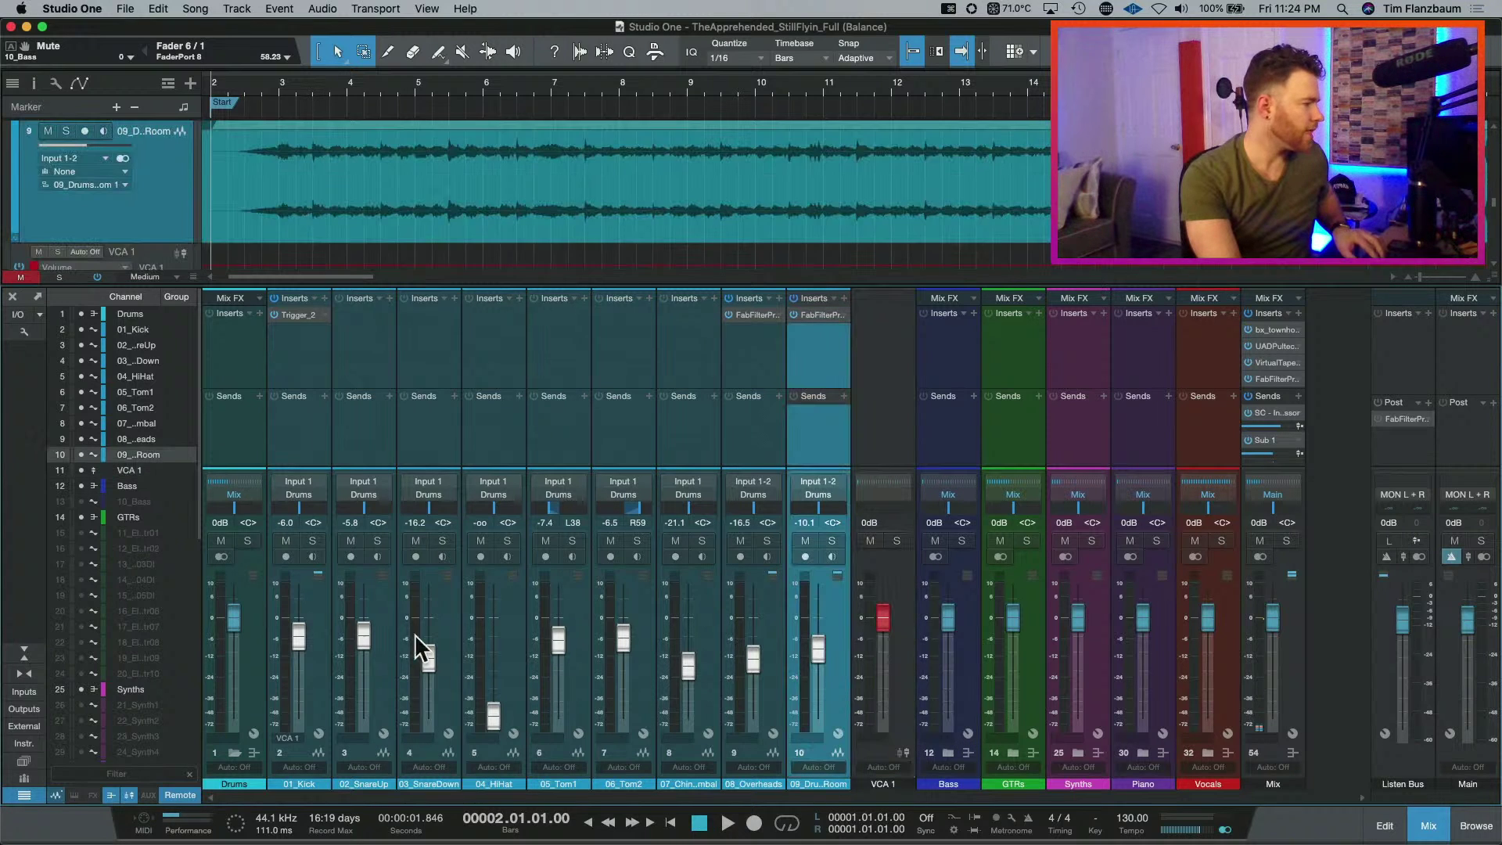
{"action": "left_click", "coordinate": [389, 636], "text": "shift"}
{"action": "left_click", "coordinate": [356, 739]}
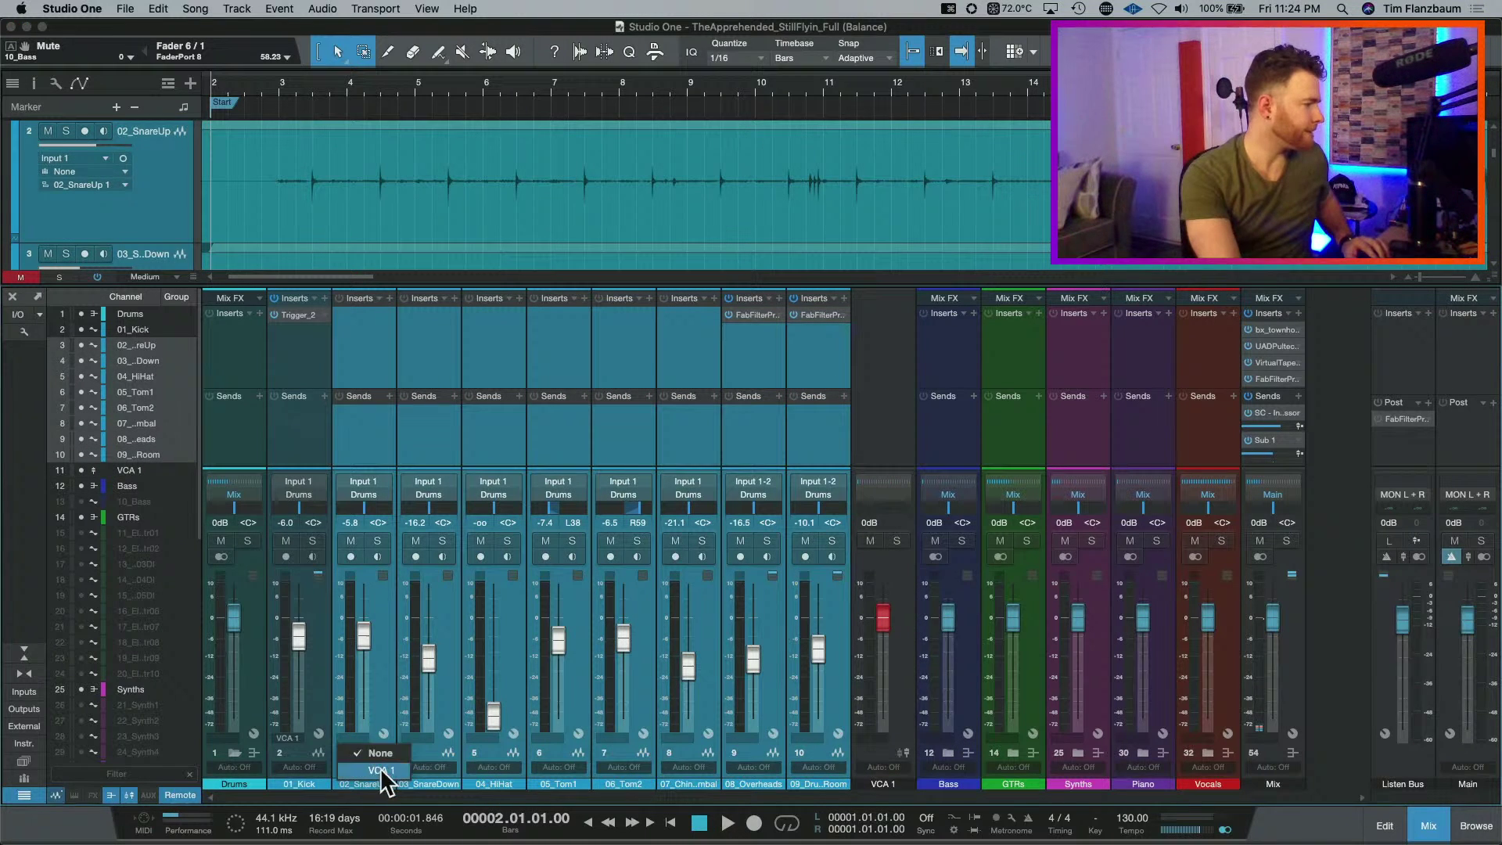
{"action": "left_click", "coordinate": [381, 771]}
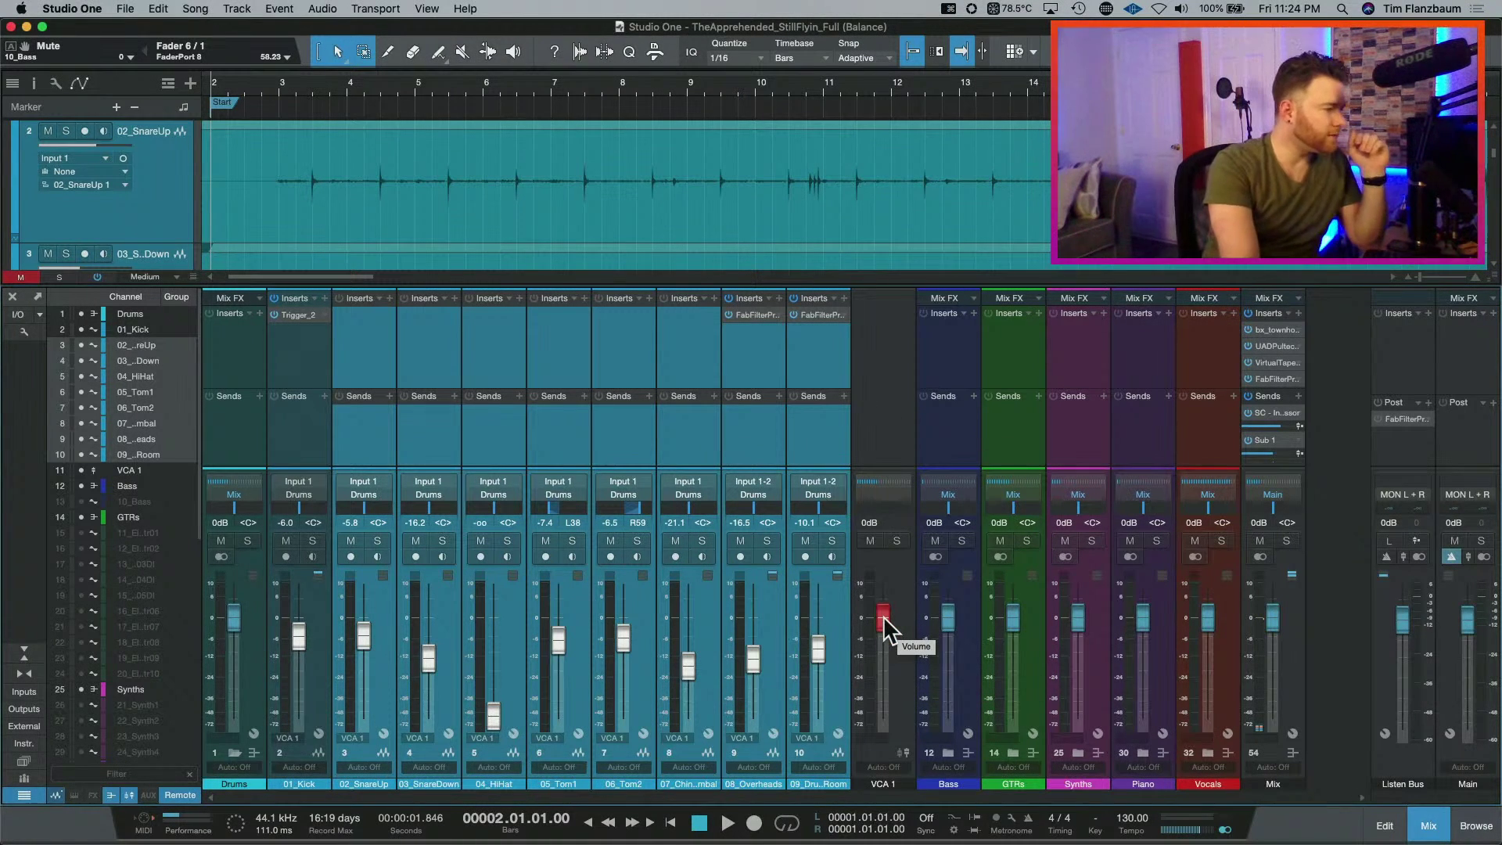
Select all the individual drum channels, lower the VCA 1 fader to about -8.8 dB and return it to 0 dB.
{"action": "left_click", "coordinate": [327, 641]}
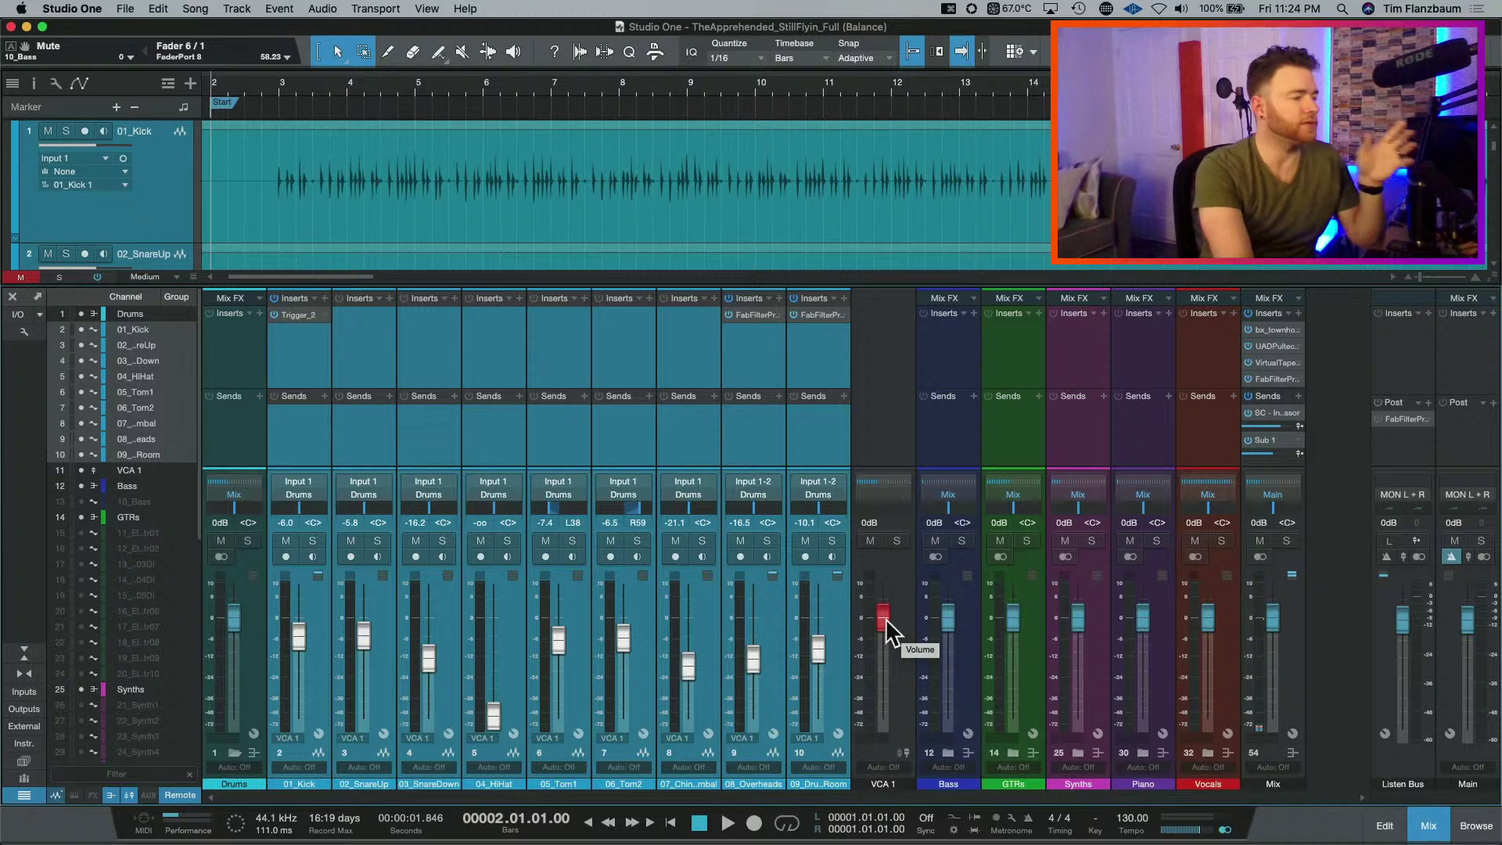
{"action": "left_click_drag", "start_coordinate": [885, 618], "coordinate": [885, 645]}
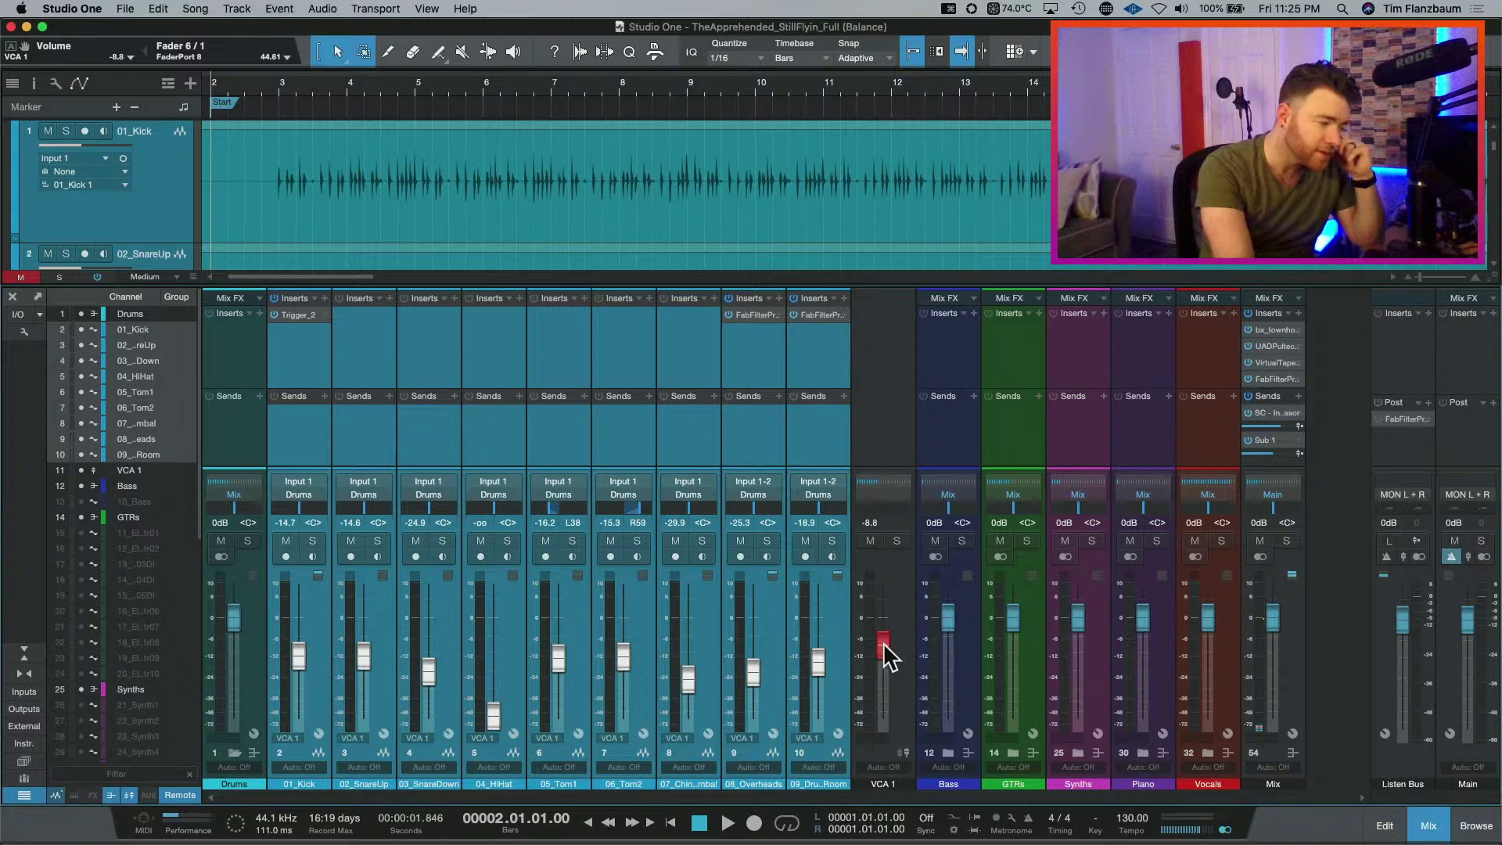
{"action": "left_click_drag", "start_coordinate": [888, 654], "coordinate": [885, 615]}
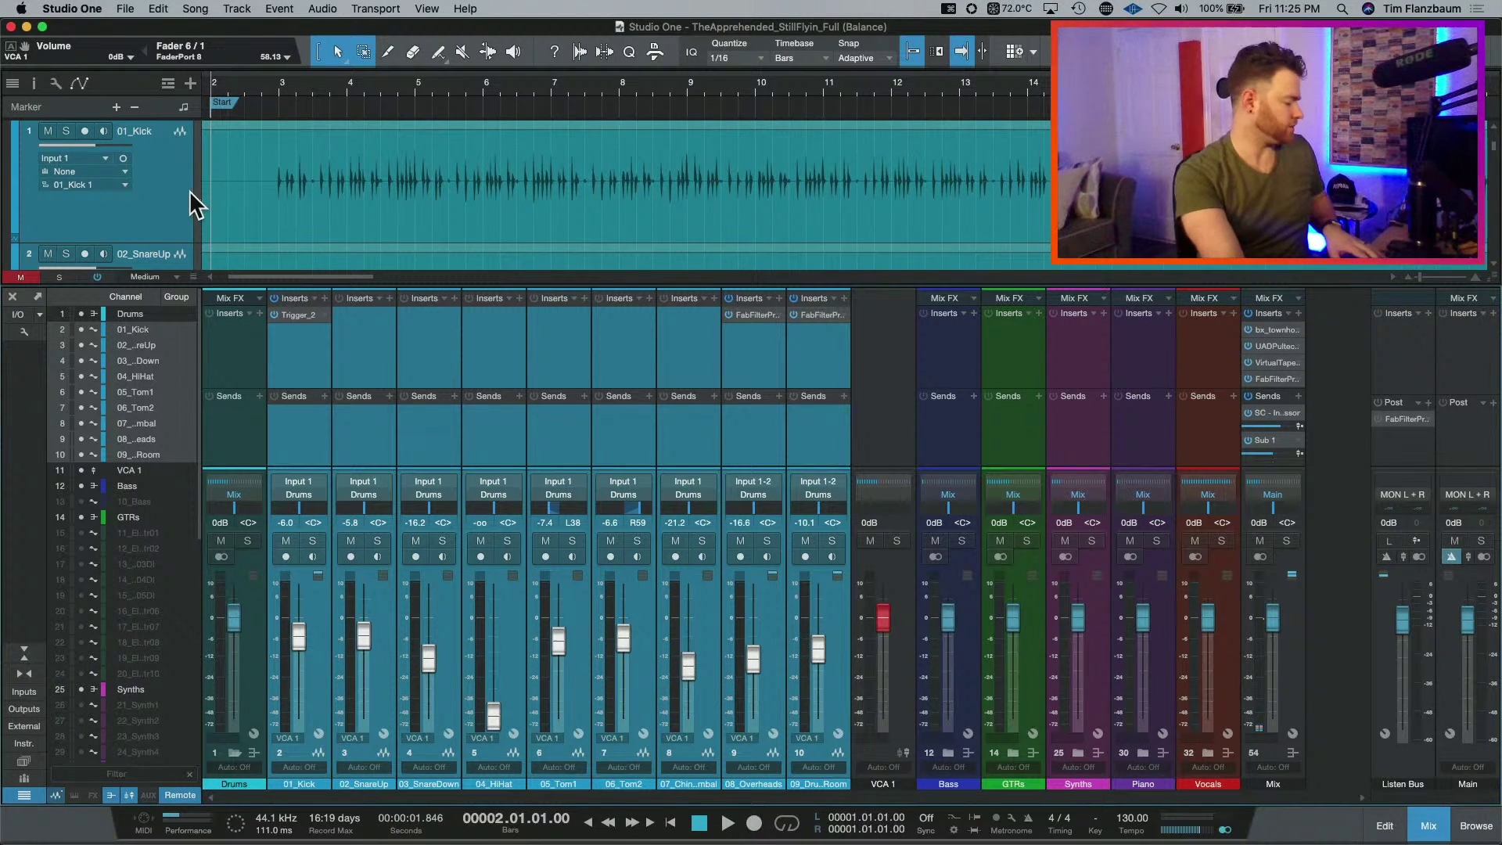
Show the track automation with the playhead at bar 3, and mute the Bass, GTRs, Synths, Piano and Vocals channels.
{"action": "key", "text": "a"}
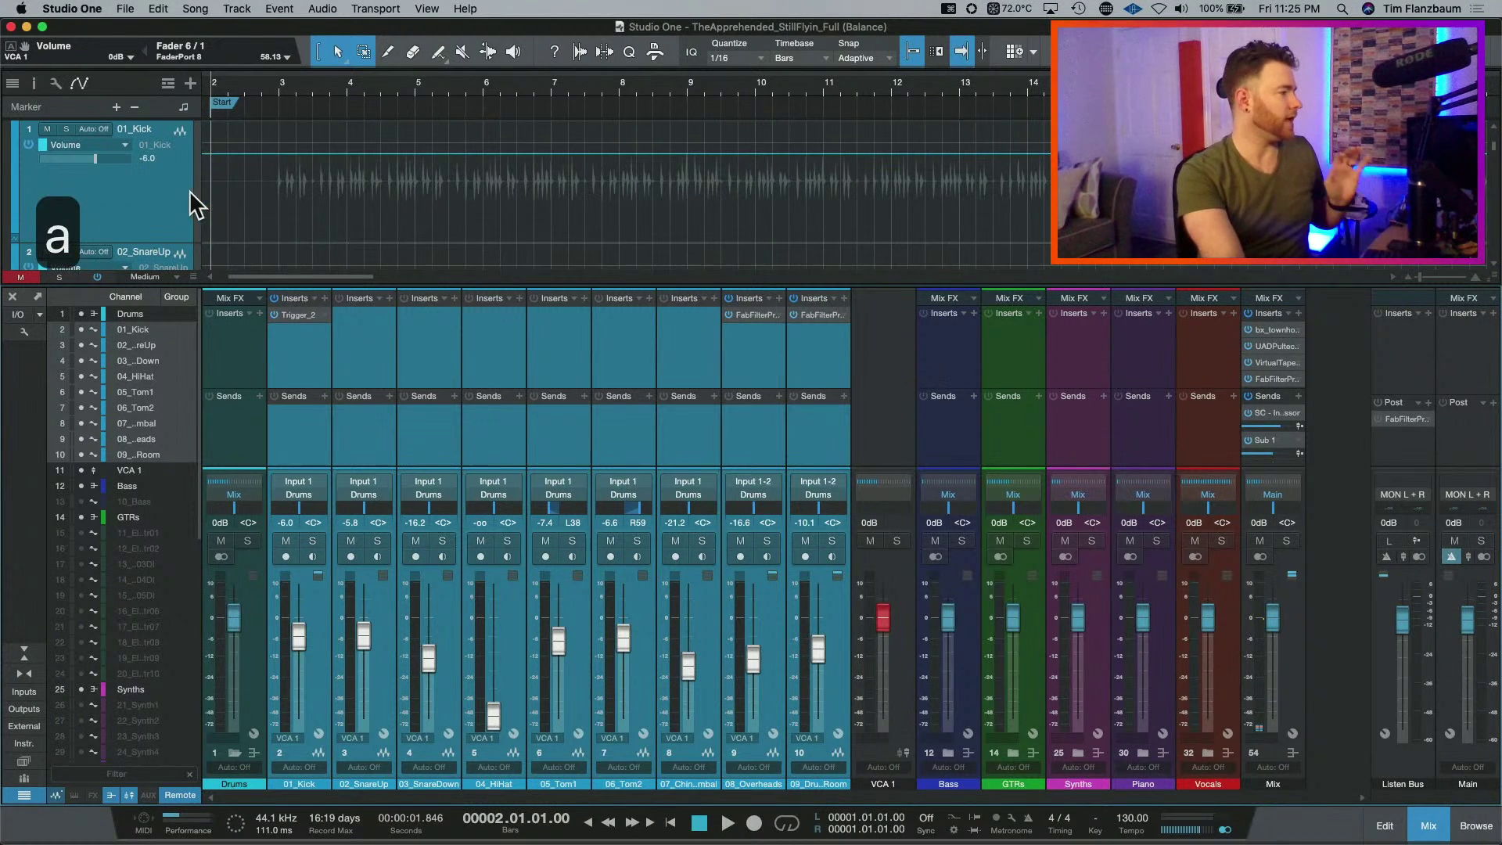
{"action": "left_click", "coordinate": [282, 98]}
{"action": "left_click", "coordinate": [935, 541]}
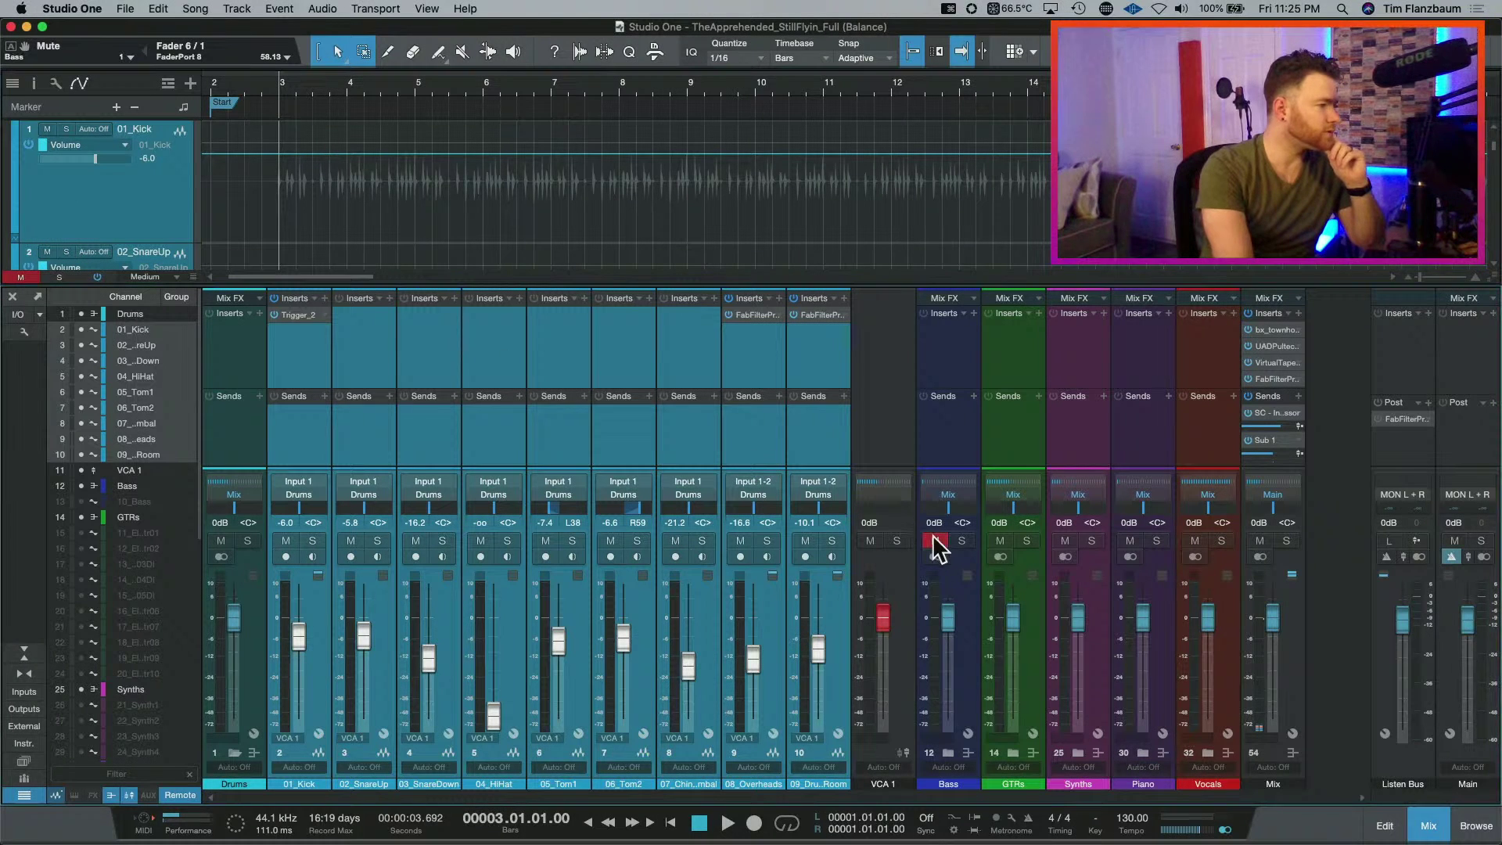
{"action": "left_click", "coordinate": [1000, 540]}
{"action": "left_click", "coordinate": [1064, 540]}
{"action": "left_click", "coordinate": [1129, 540]}
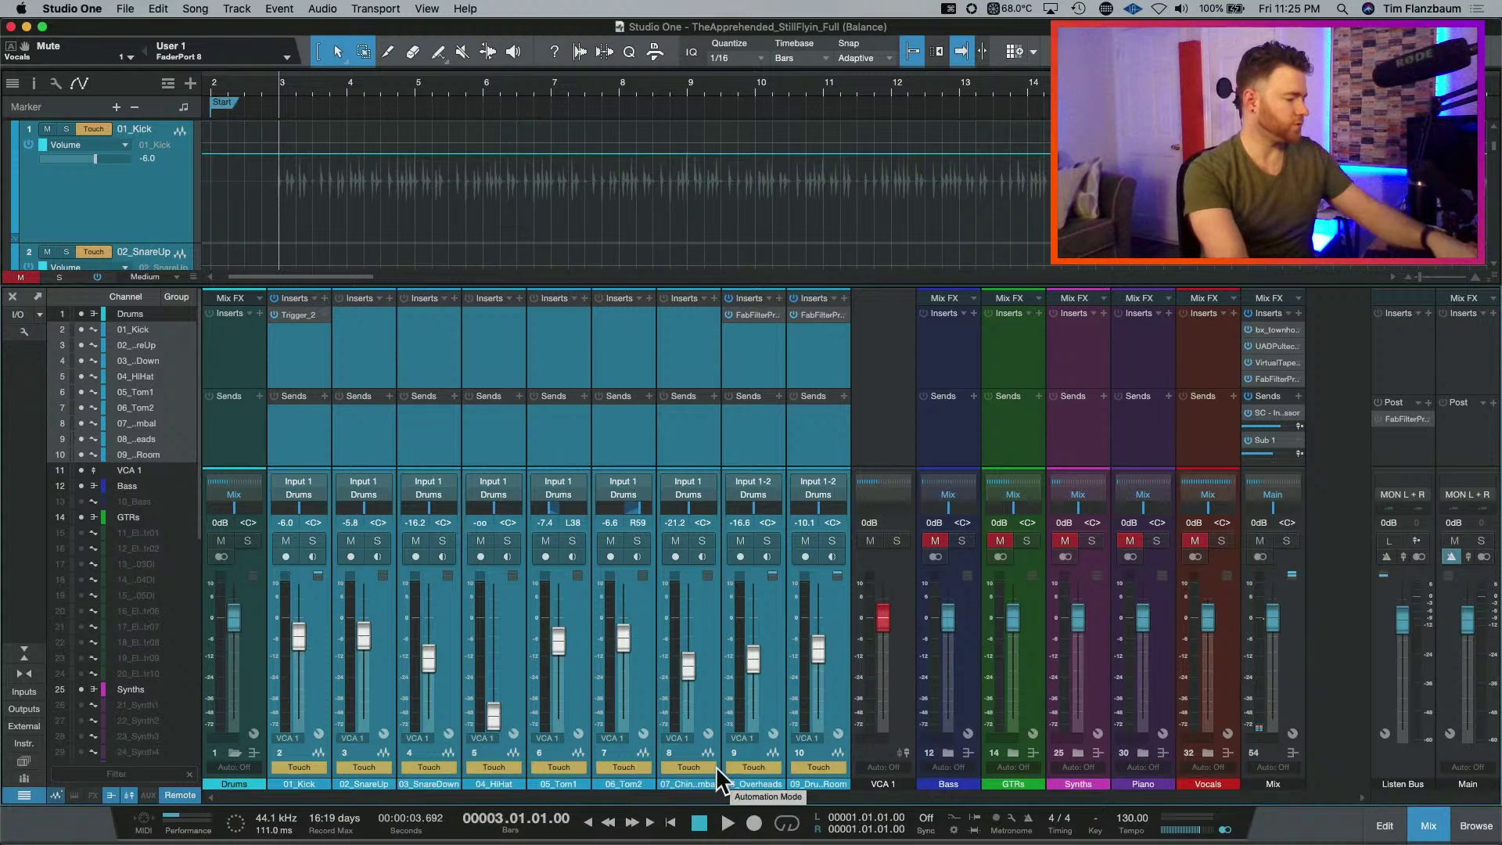
Record fader moves on VCA 1 as Touch-mode volume automation, playing from bar 3 to past bar 7.
{"action": "left_click", "coordinate": [898, 657]}
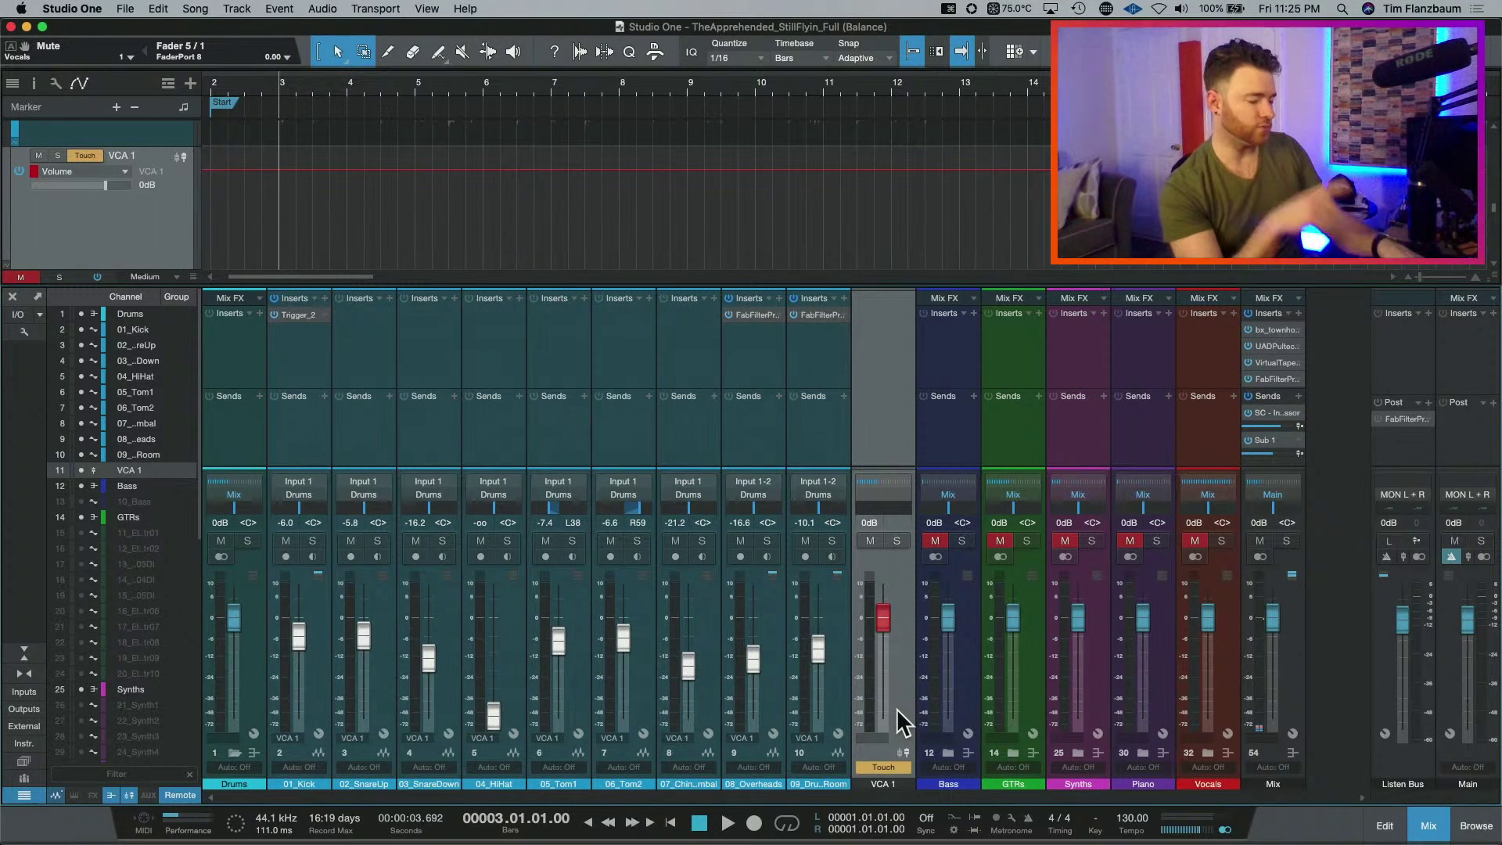
{"action": "key", "text": "space"}
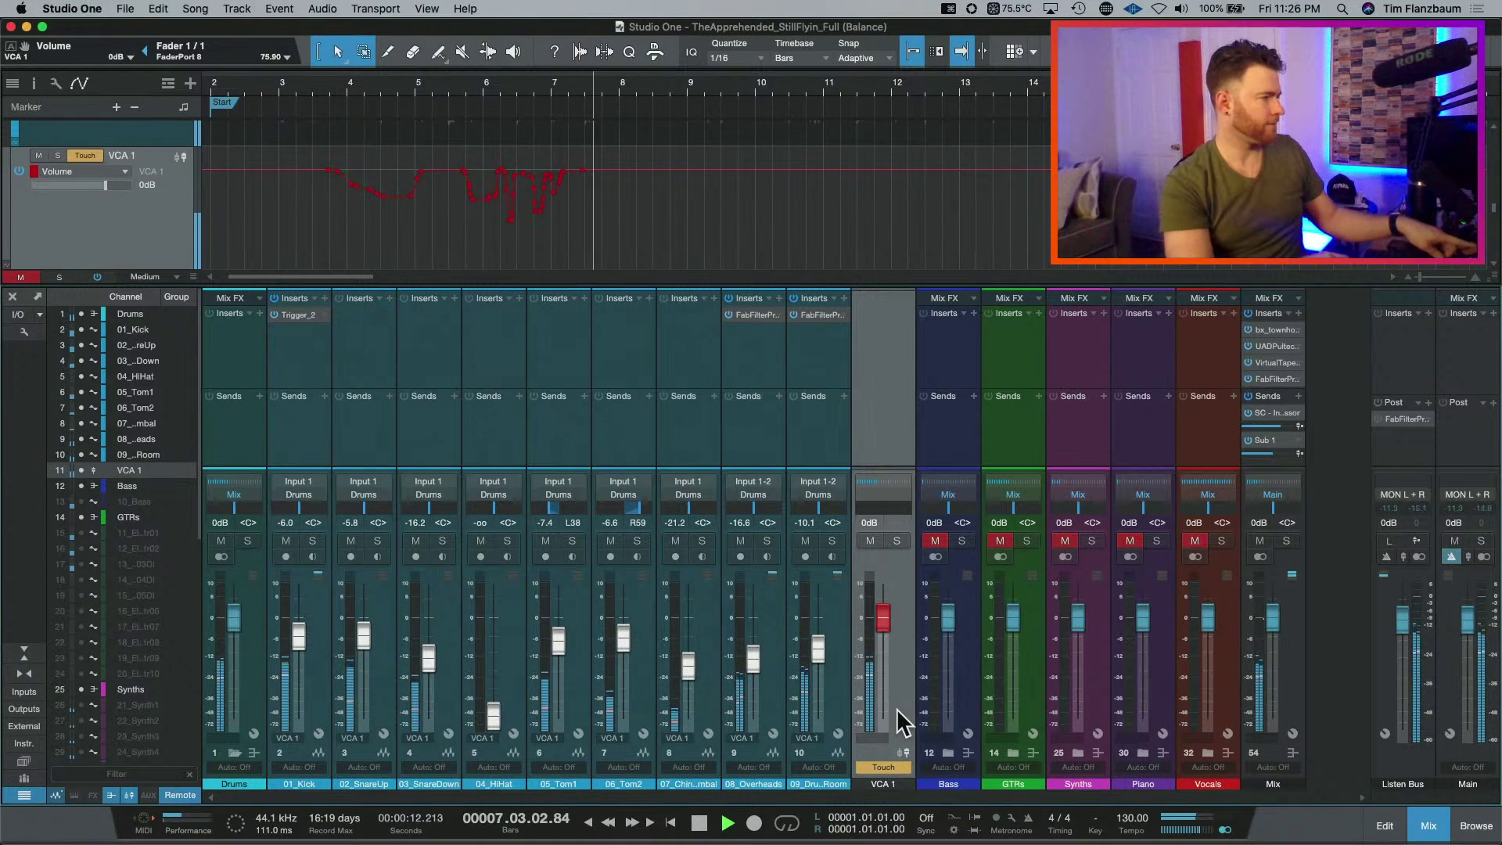
{"action": "key", "text": "space"}
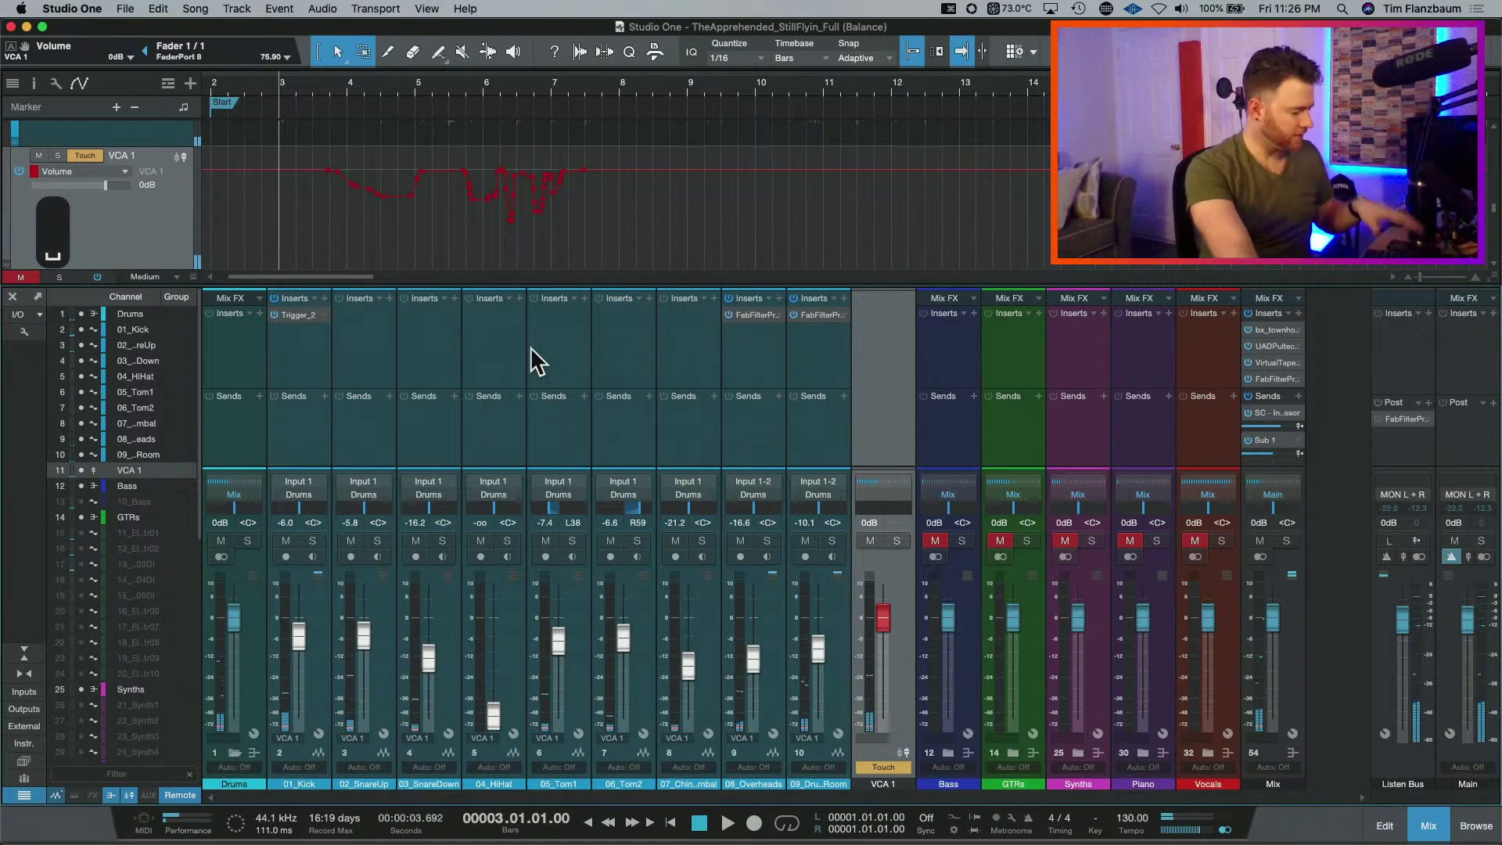
Hide the mixer and examine how the VCA 1 automation is reflected in the volume lanes of the drum tracks.
{"action": "key", "text": "F3"}
{"action": "scroll", "coordinate": [493, 438], "scroll_direction": "up", "scroll_amount": 5}
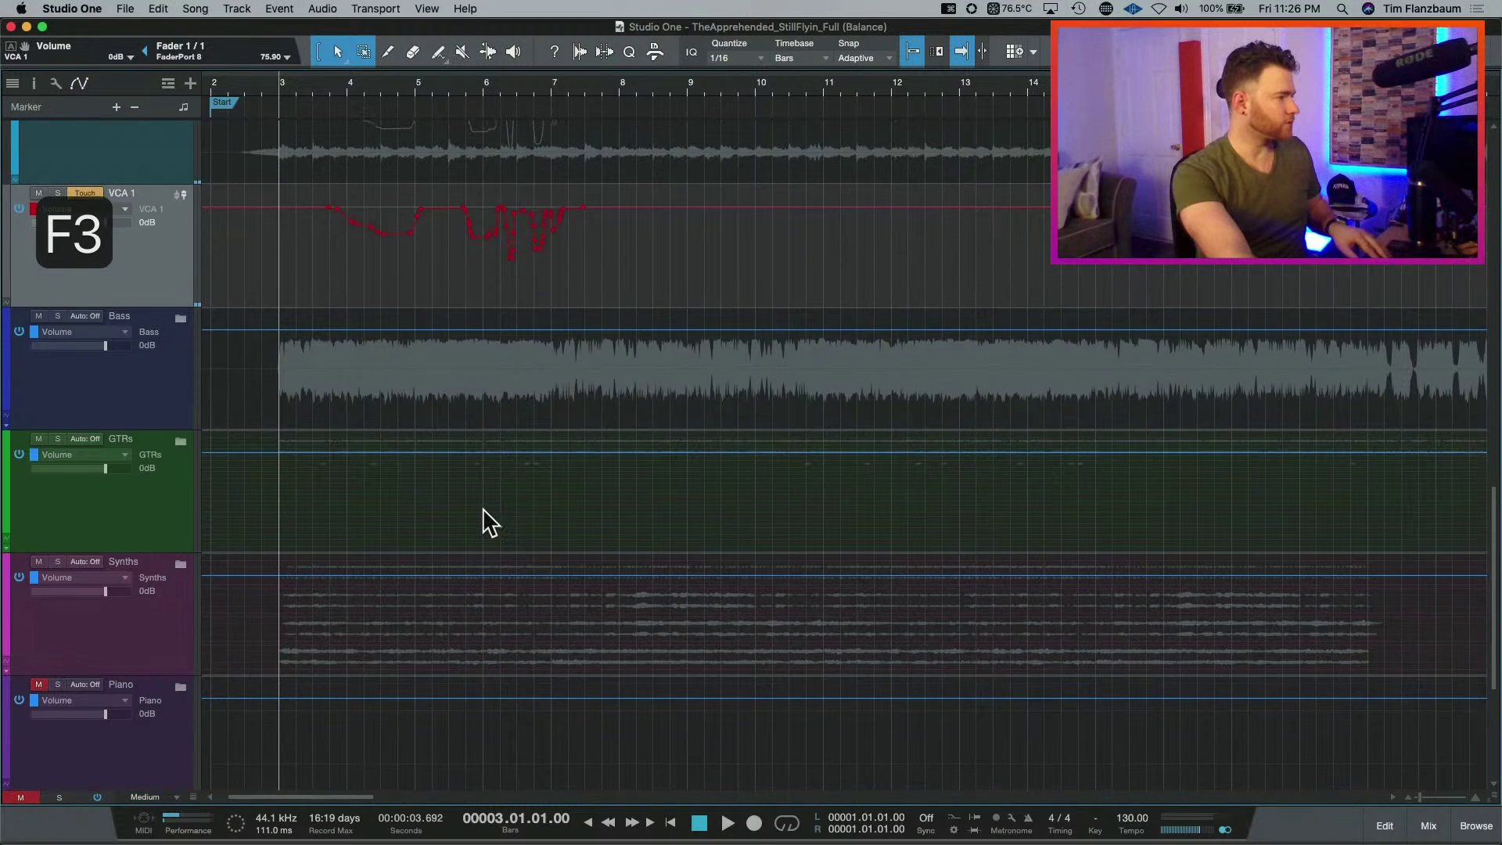
{"action": "scroll", "coordinate": [482, 508], "scroll_direction": "up", "scroll_amount": 5}
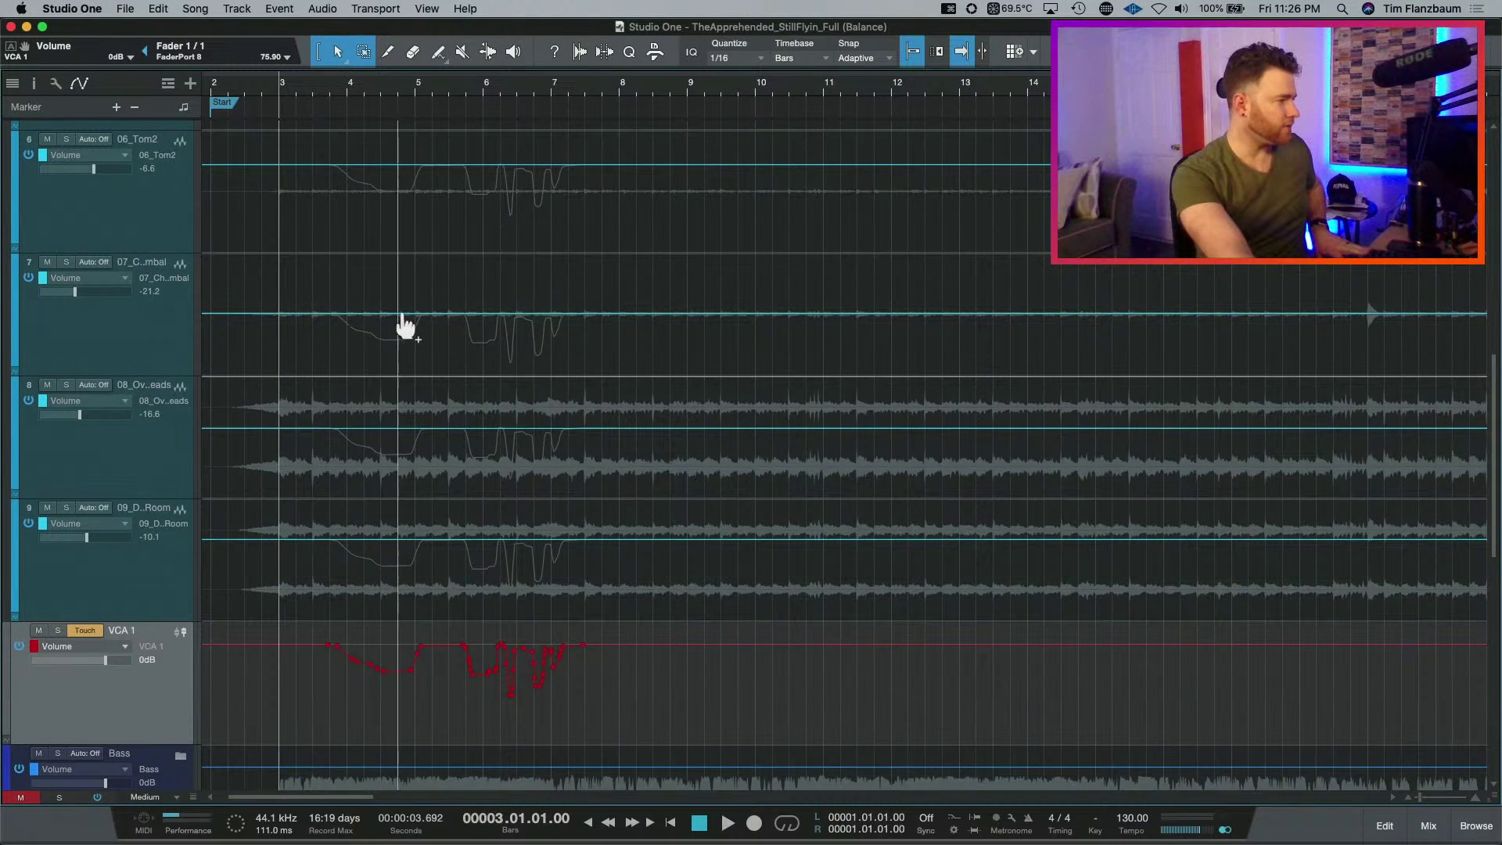
{"action": "key", "text": "alt+super+8"}
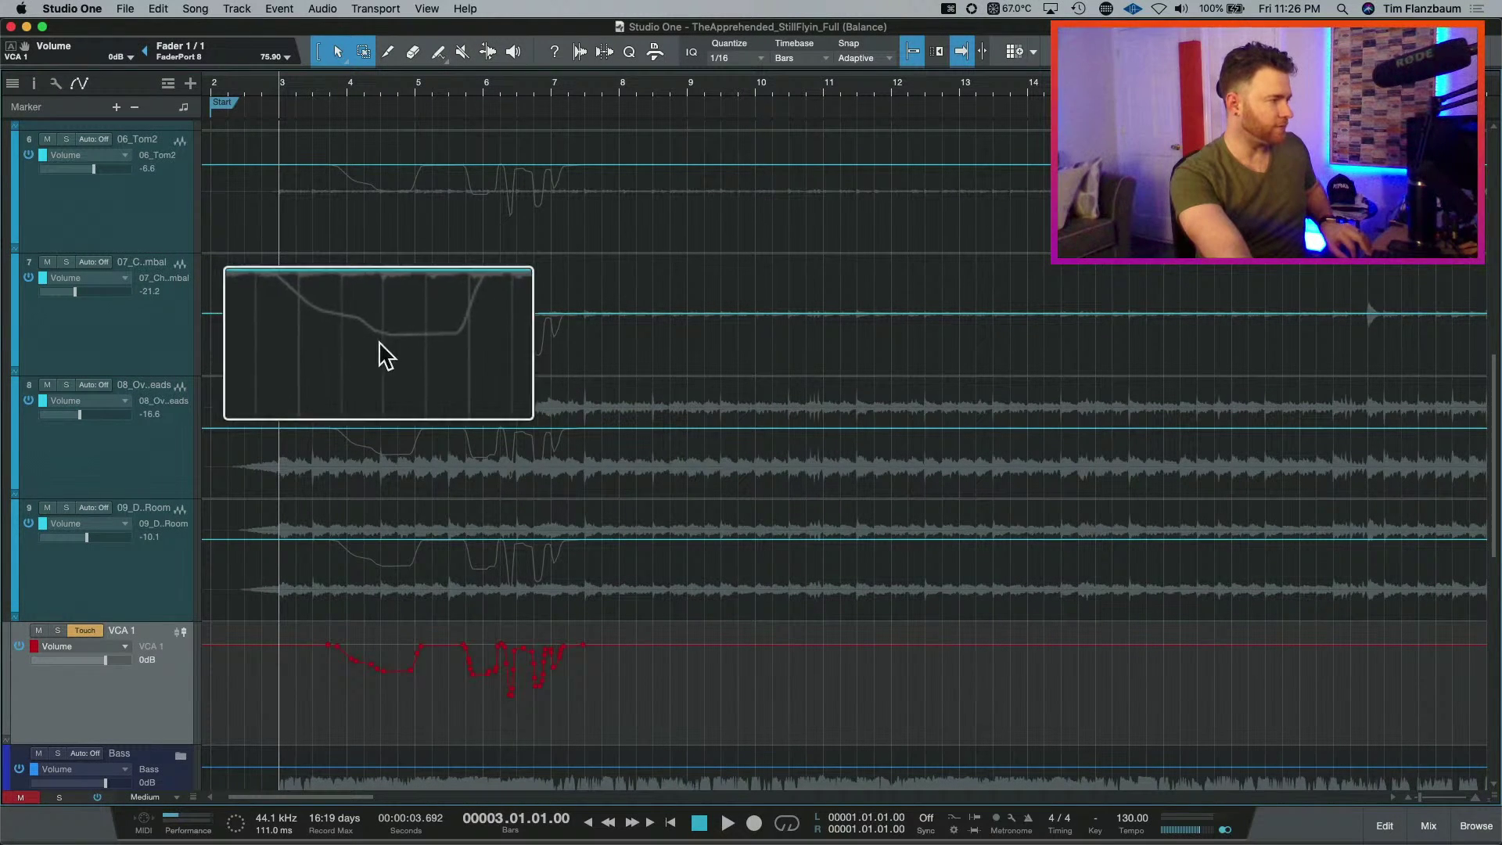
{"action": "key", "text": "alt+super+8"}
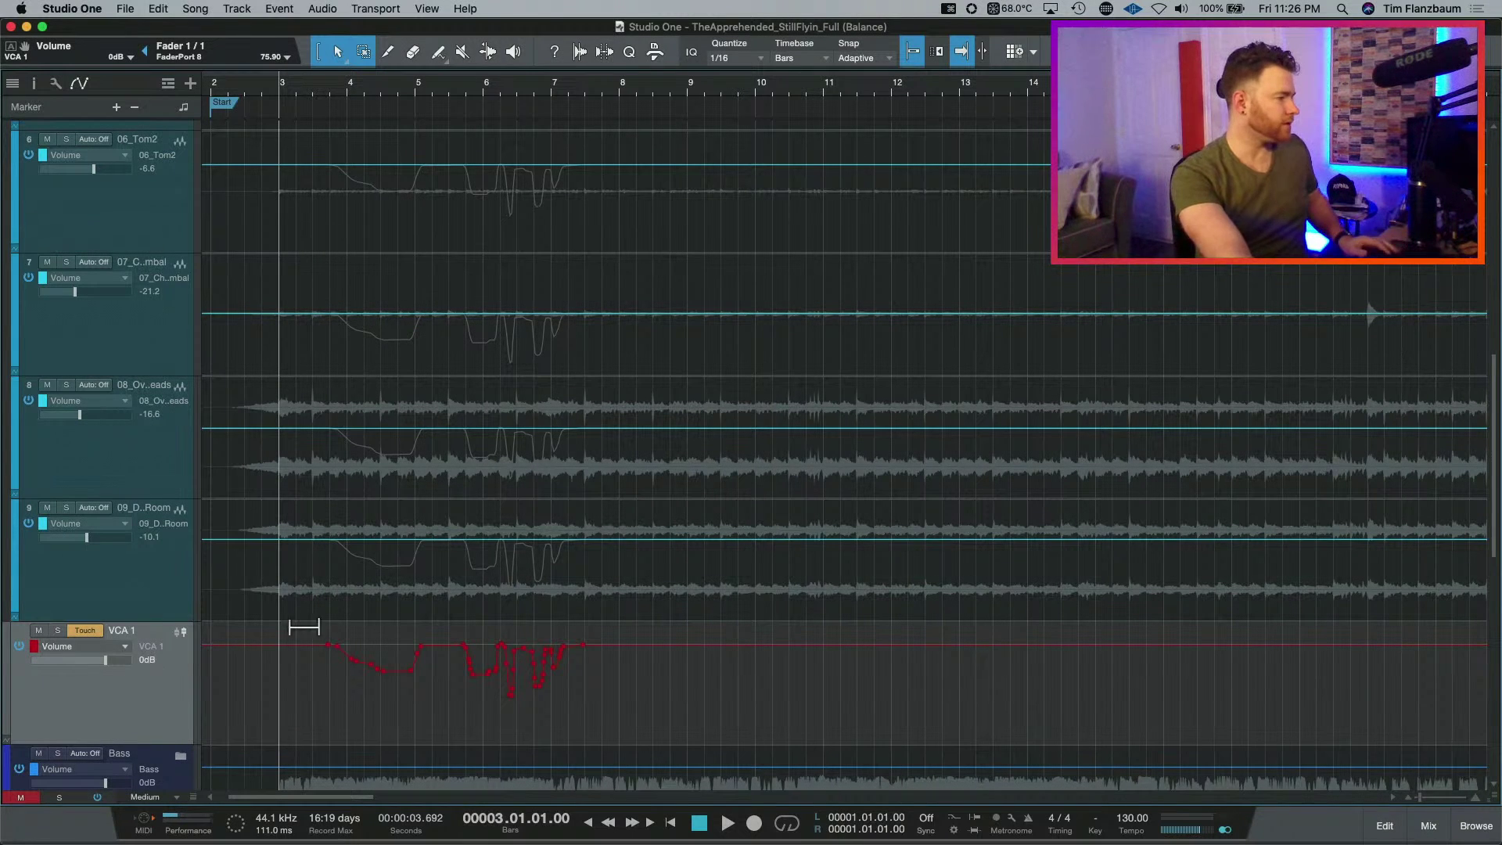
Place the playhead at bar 4 beat 4 inside the recorded dip and inspect the VCA 1 volume value.
{"action": "left_click", "coordinate": [385, 81]}
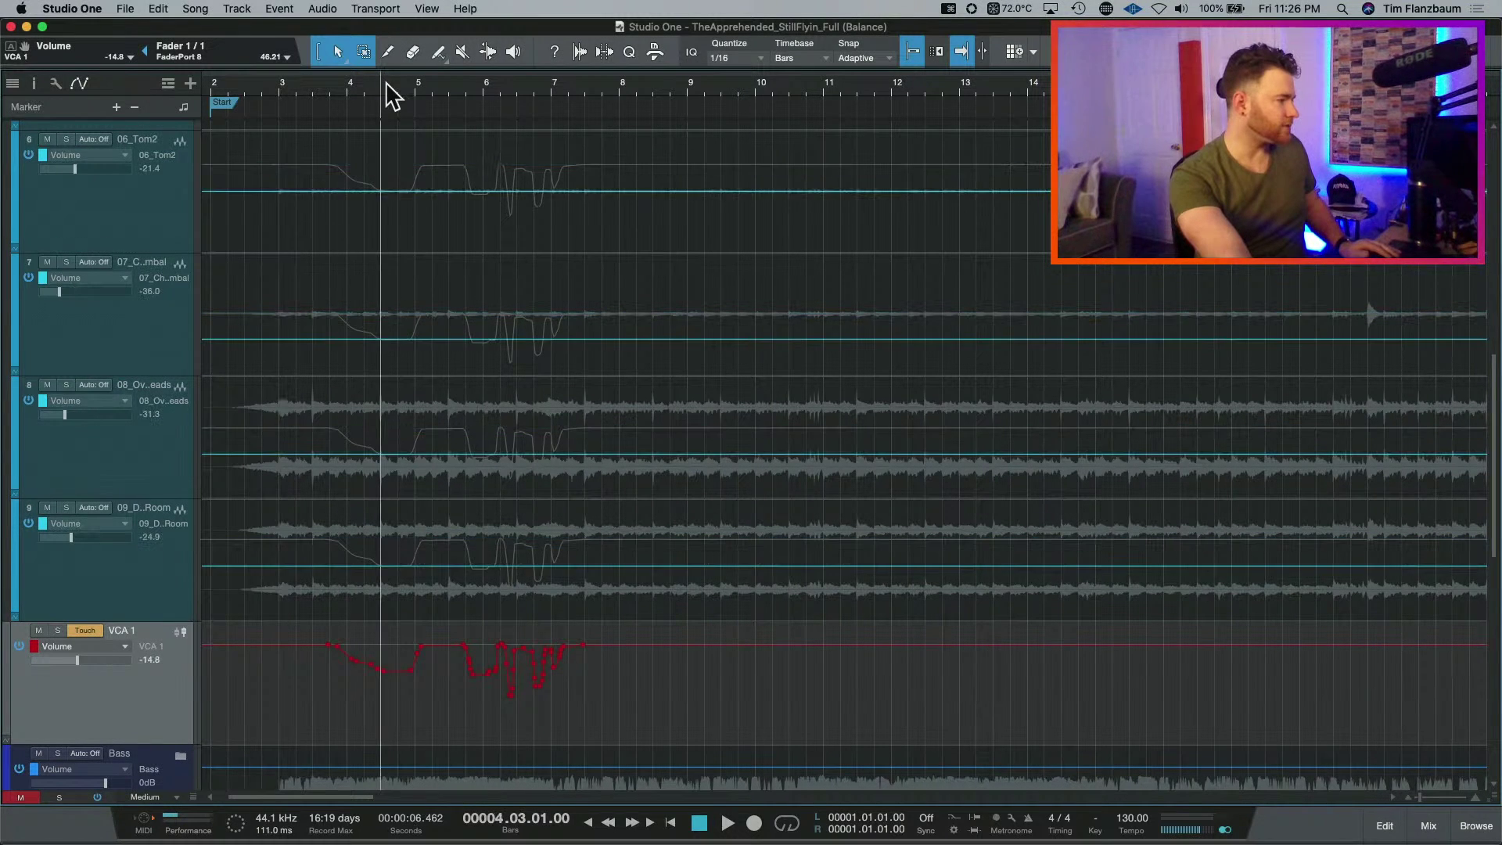
{"action": "left_click", "coordinate": [392, 82]}
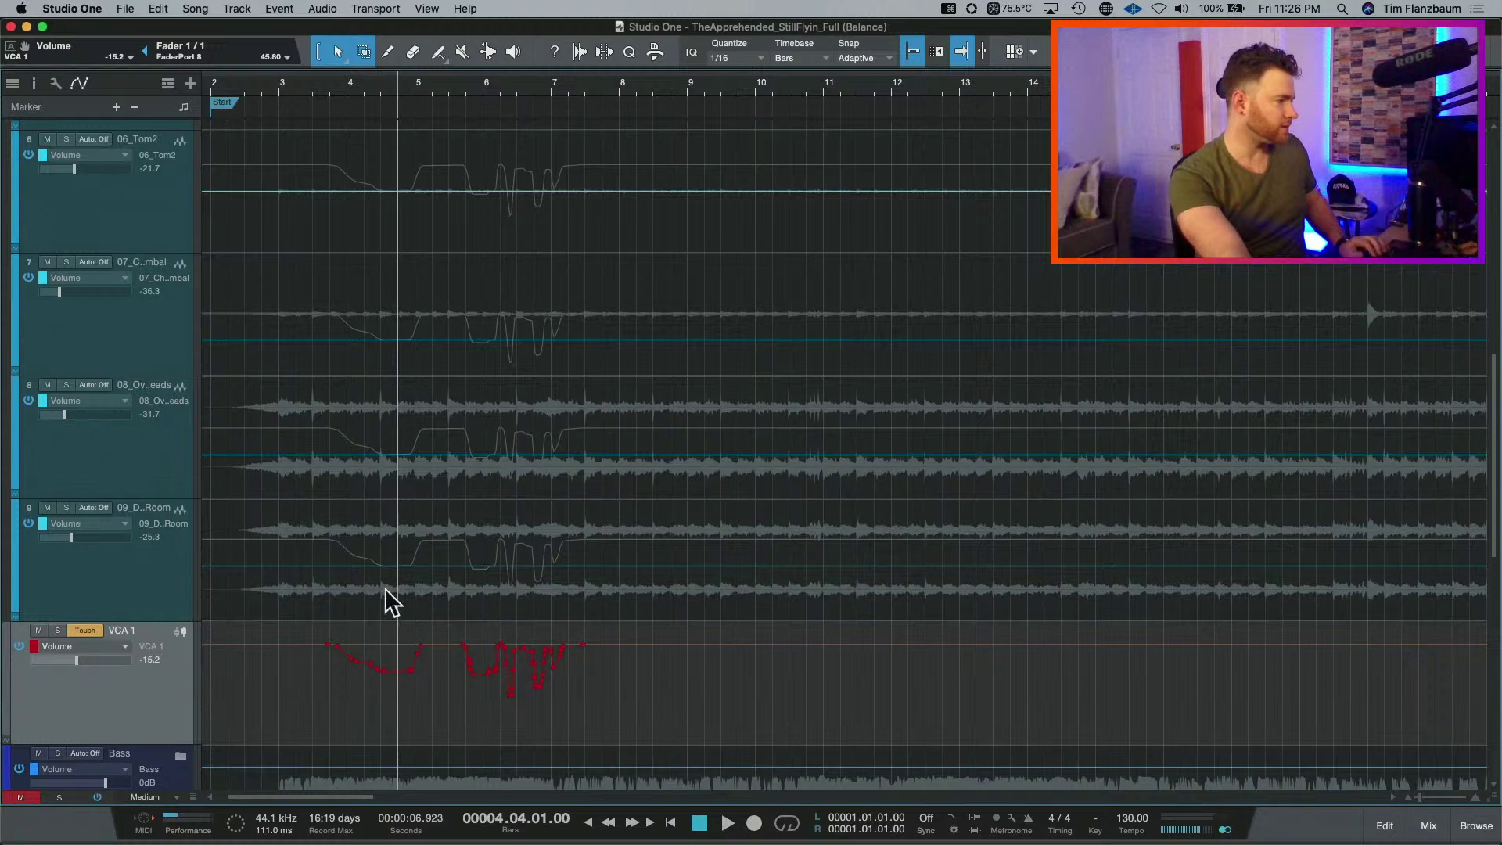
{"action": "key", "text": "alt+super+8"}
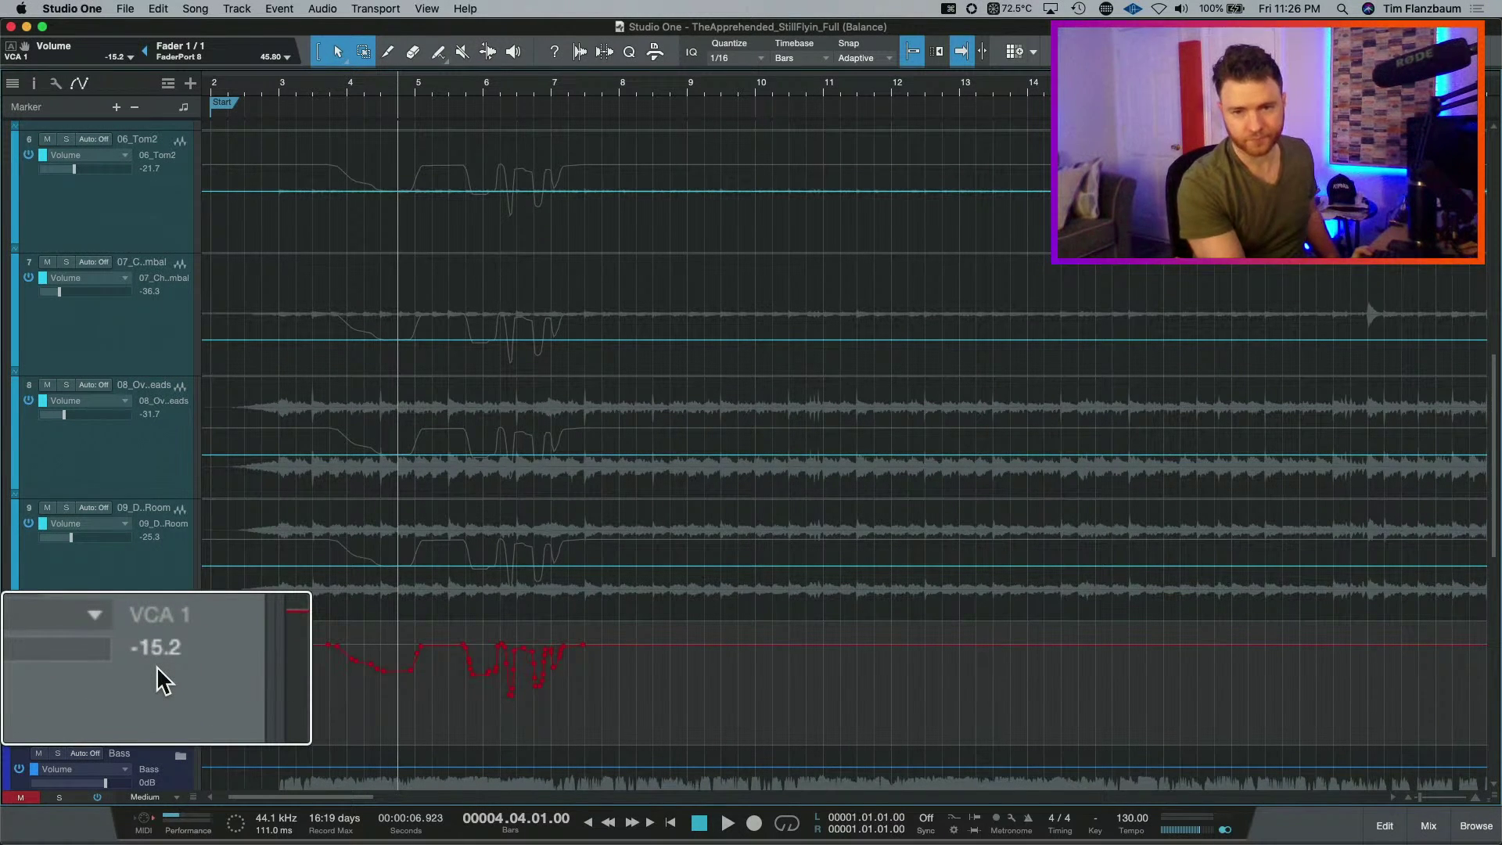
{"action": "key", "text": "alt+super+8"}
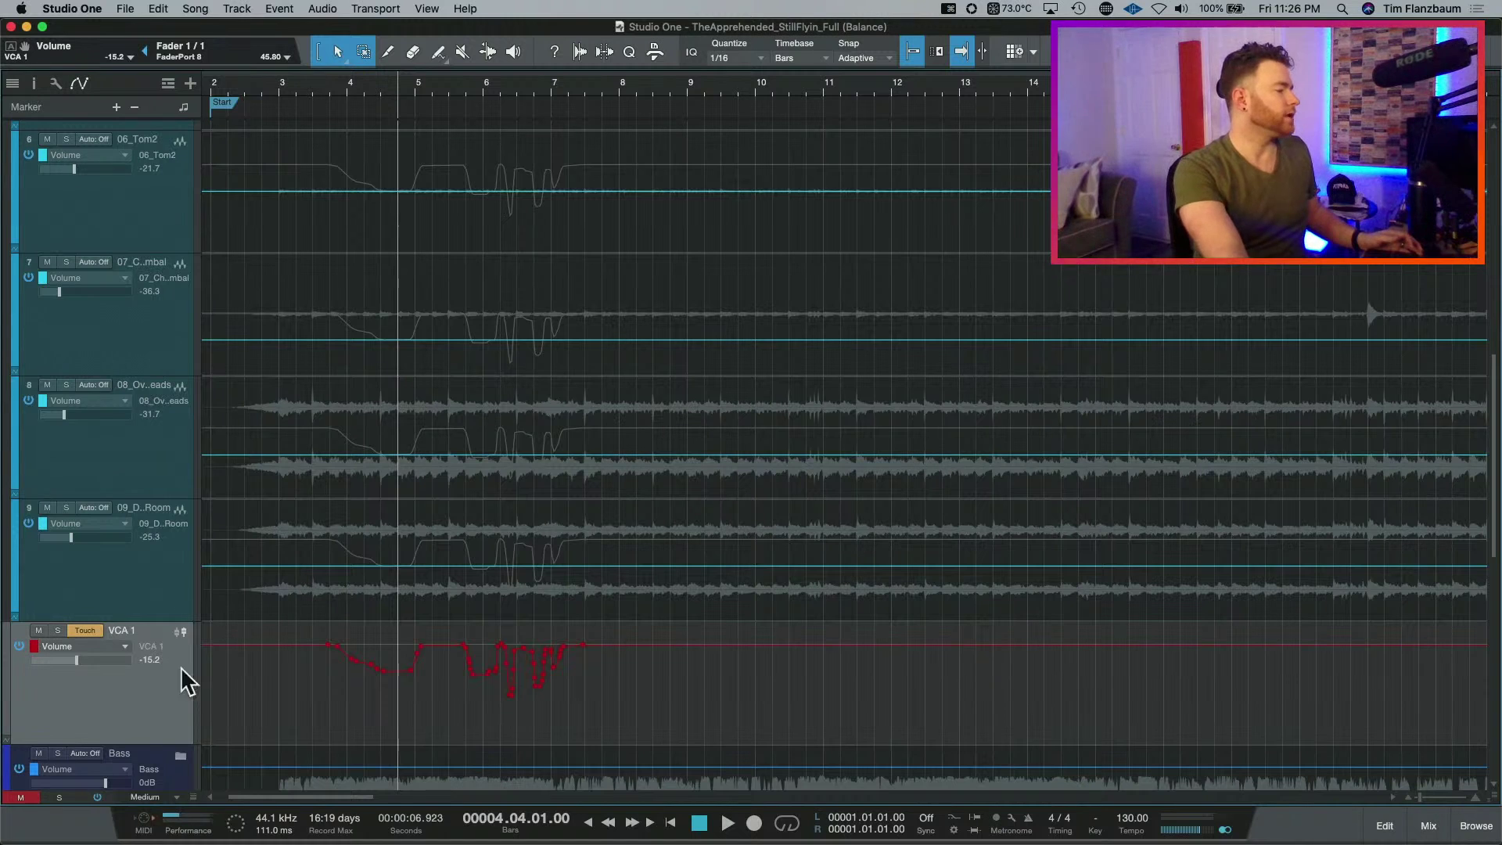
Merge the VCA 1 automation into the volume envelopes of its assigned drum tracks.
{"action": "right_click", "coordinate": [143, 704]}
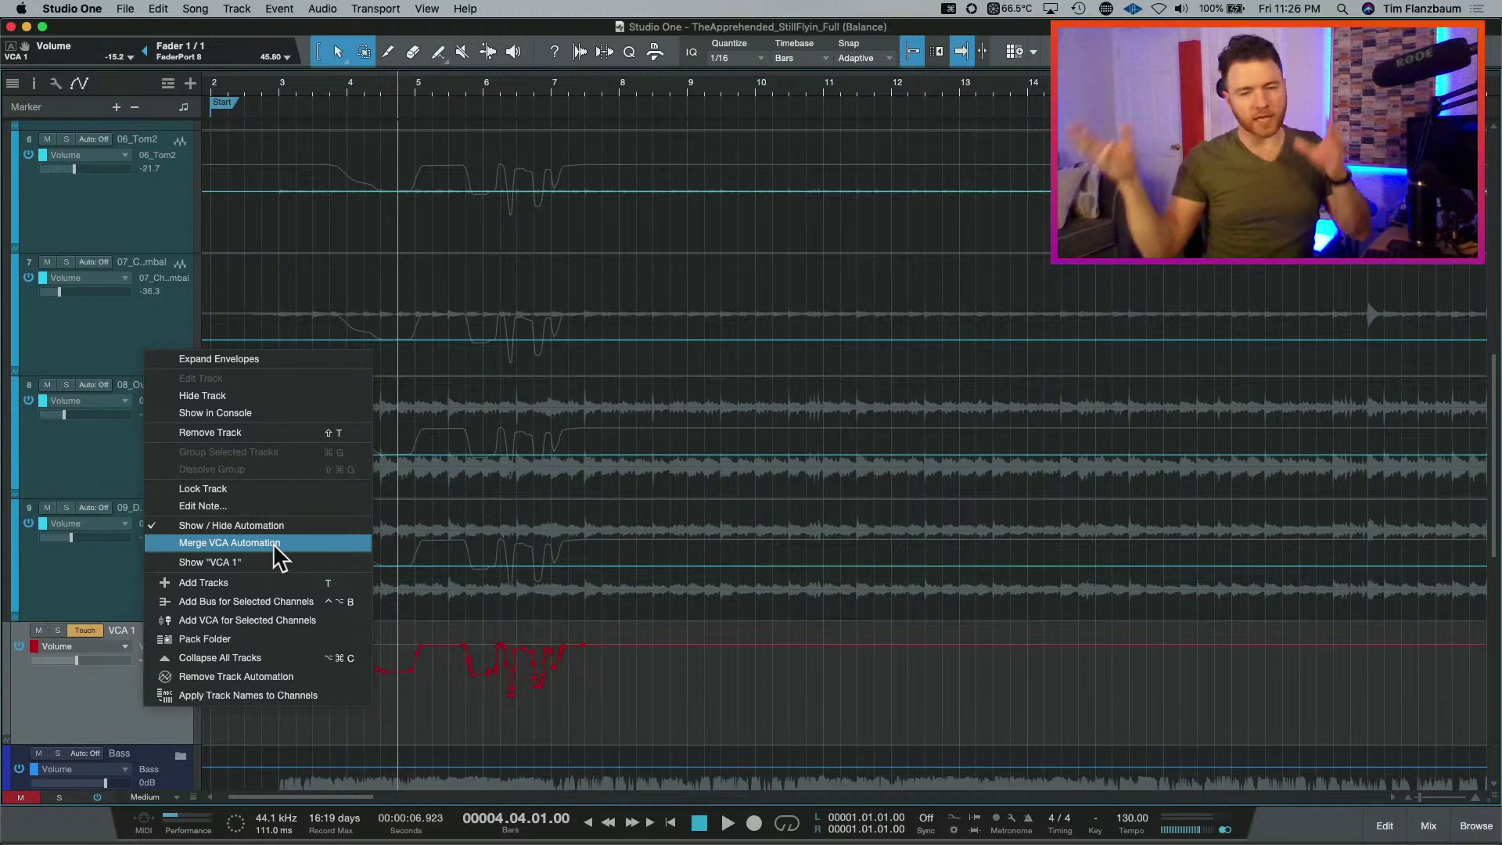
{"action": "key", "text": "Escape"}
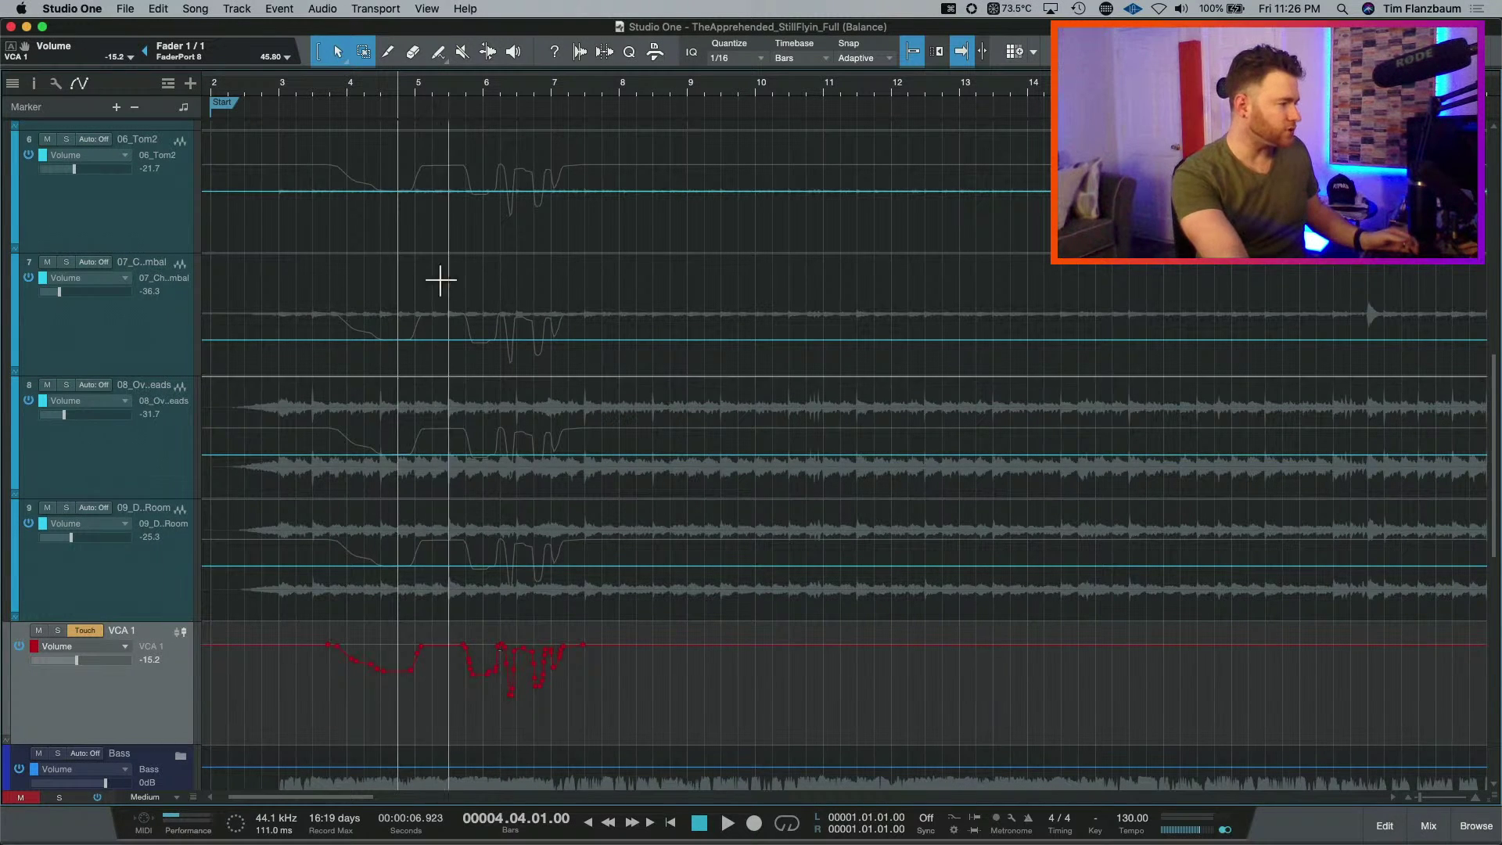
{"action": "right_click", "coordinate": [116, 702]}
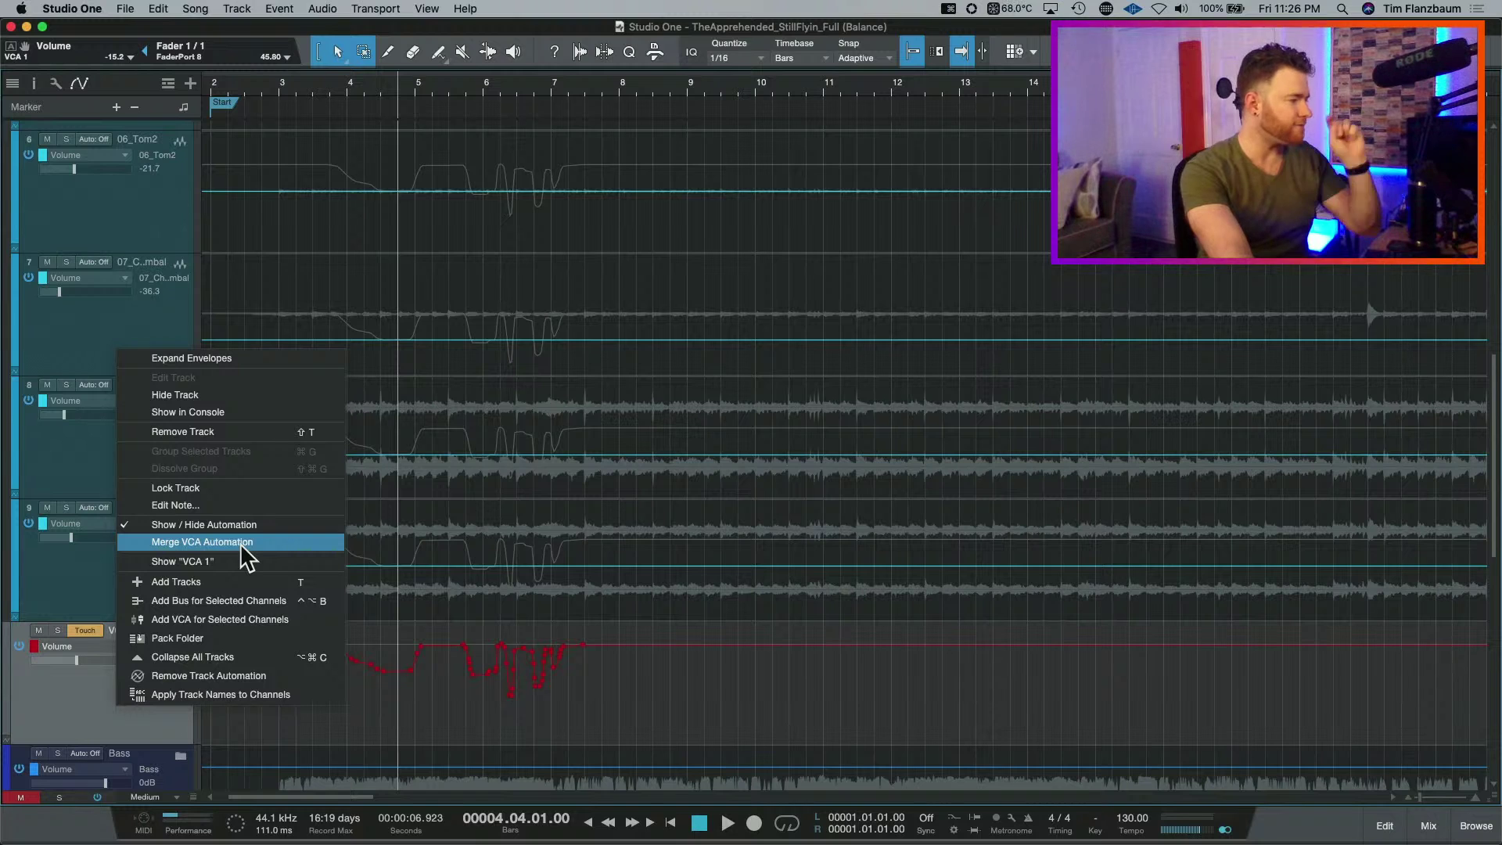
{"action": "left_click", "coordinate": [125, 676]}
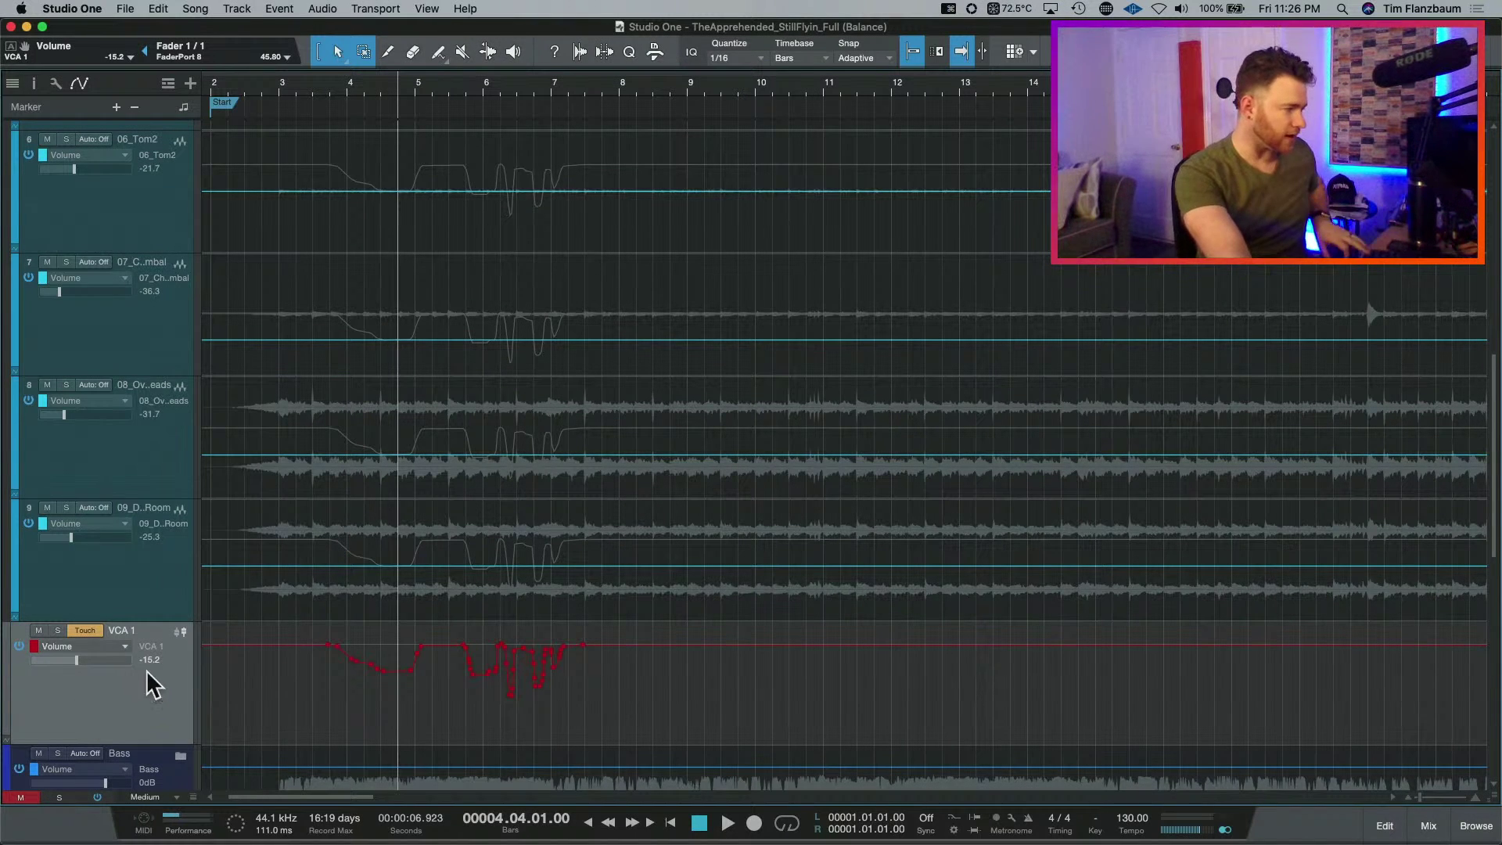
{"action": "right_click", "coordinate": [147, 677]}
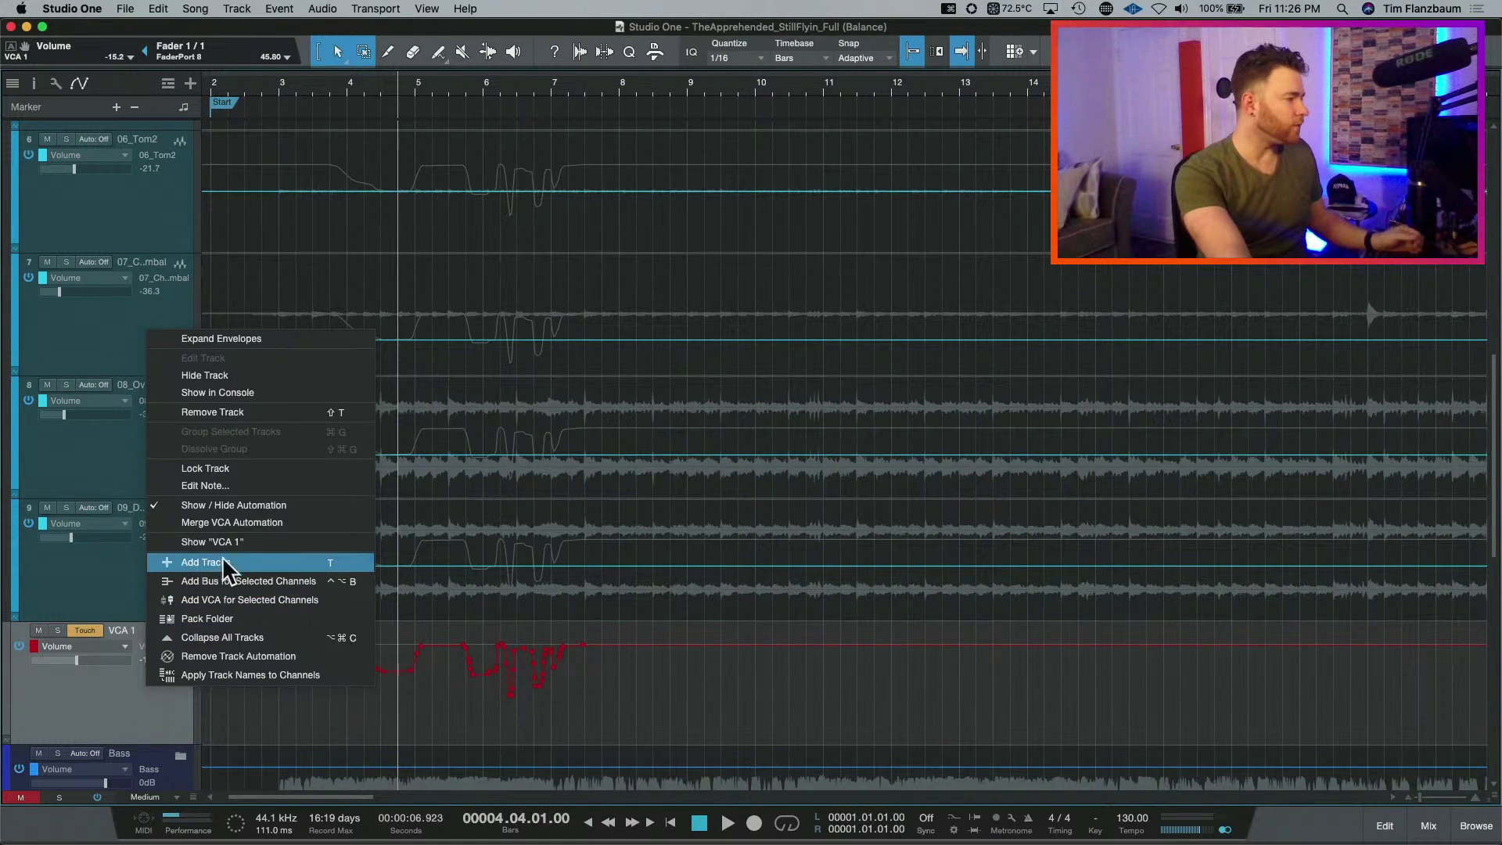
{"action": "left_click", "coordinate": [263, 523]}
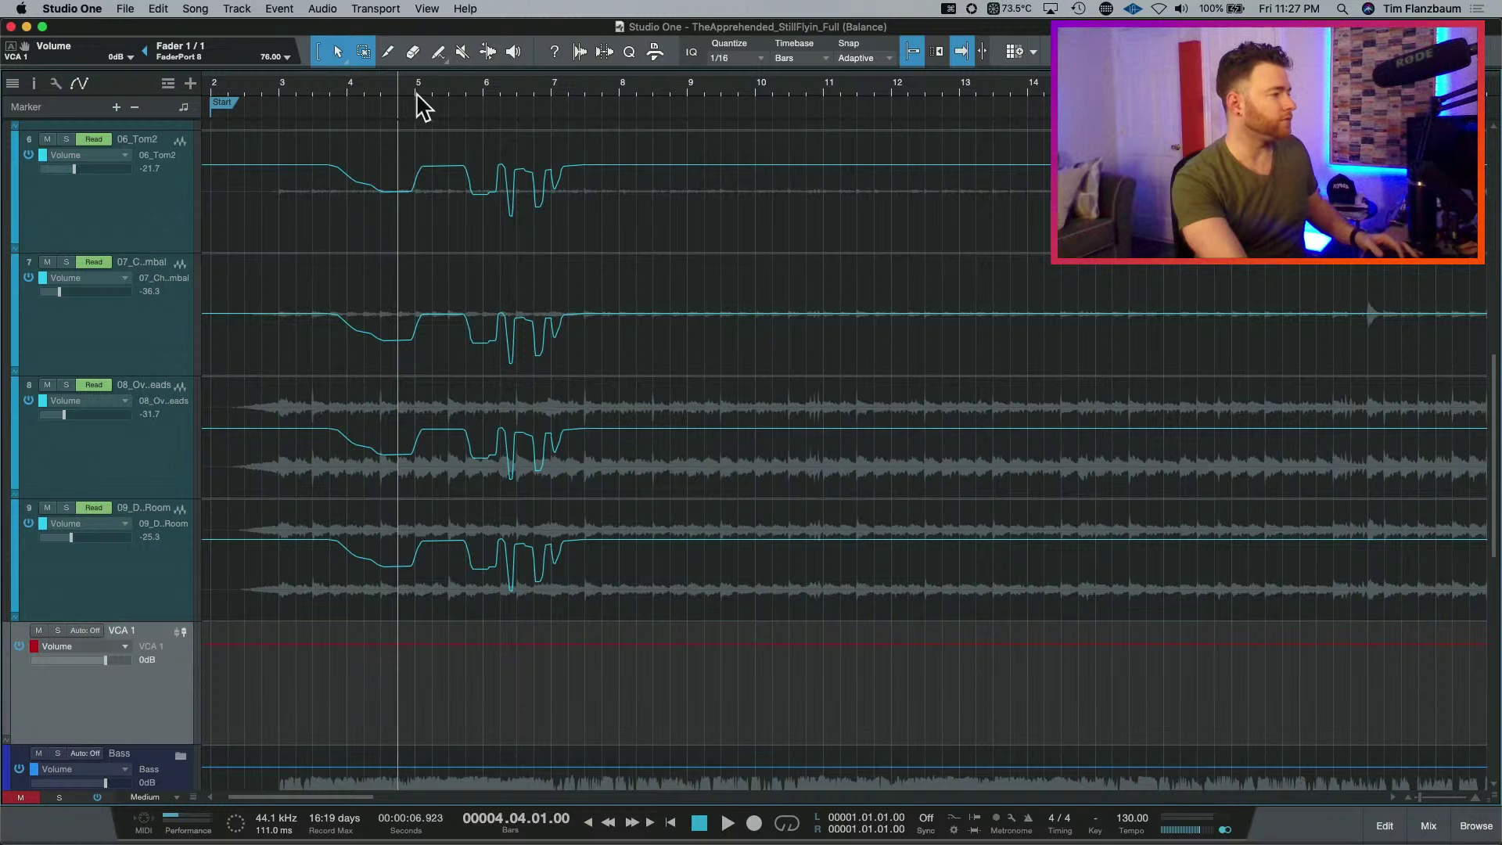
Play the song from bar 3 beat 3 past the dips to check the merged drum volume automation.
{"action": "left_click", "coordinate": [314, 85]}
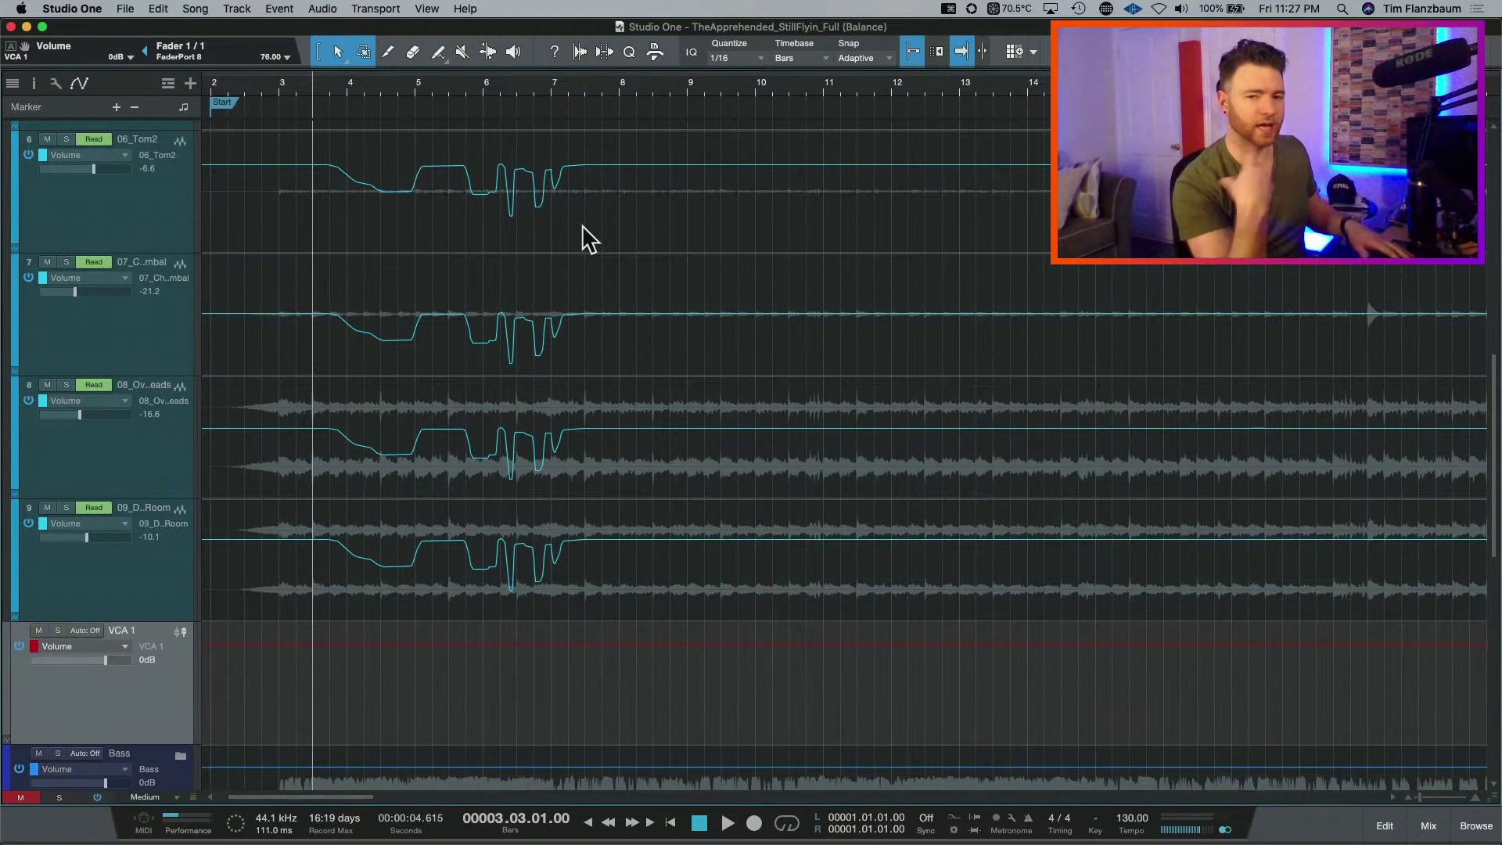
{"action": "key", "text": "space"}
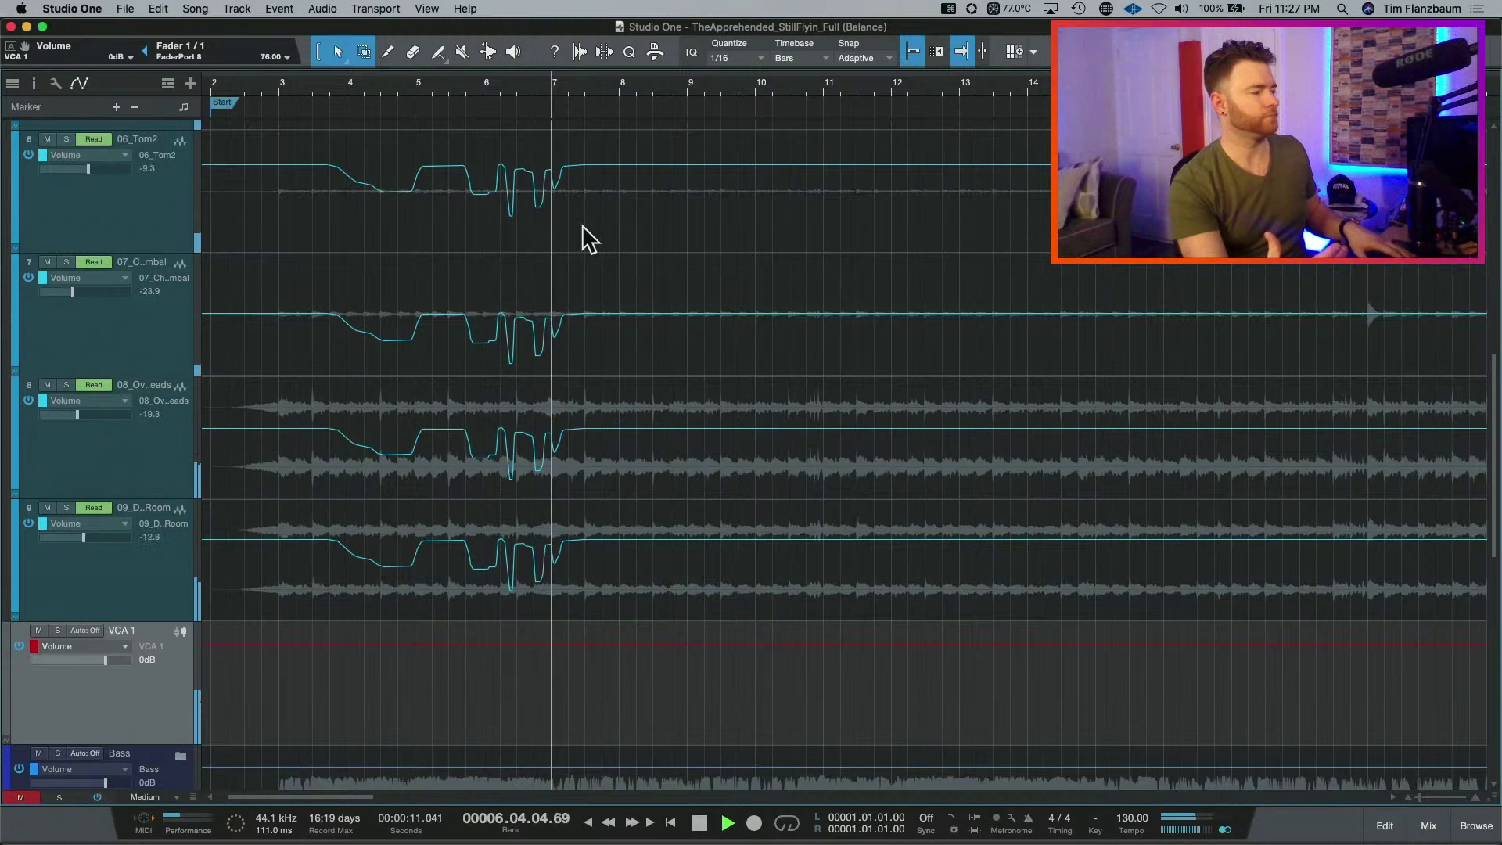
{"action": "key", "text": "space"}
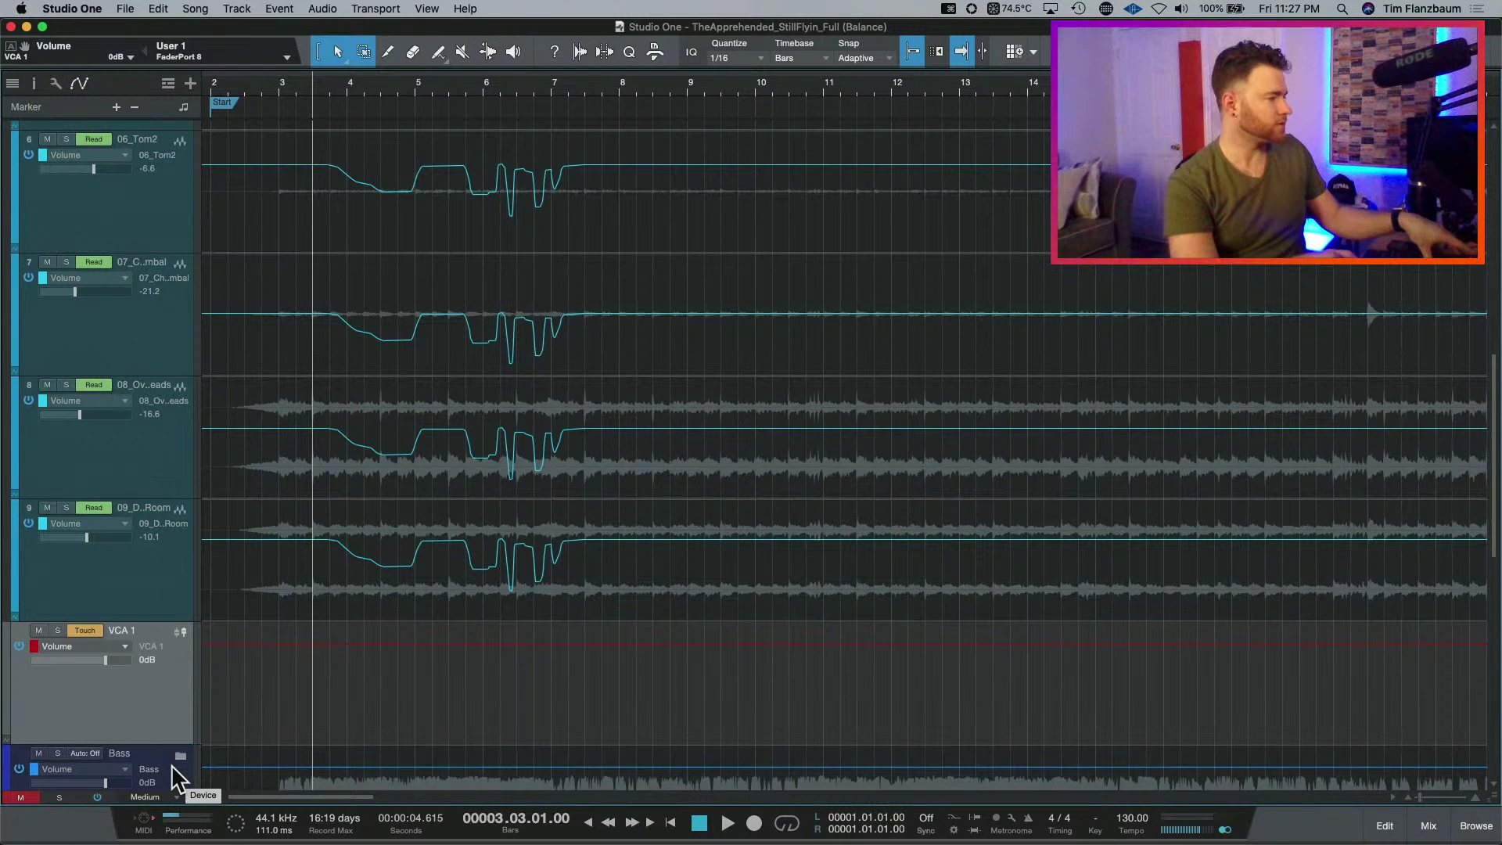
Record a second Touch-mode pass of volume moves on VCA 1 from bar 3 beat 3 to about bar 7.
{"action": "key", "text": "space"}
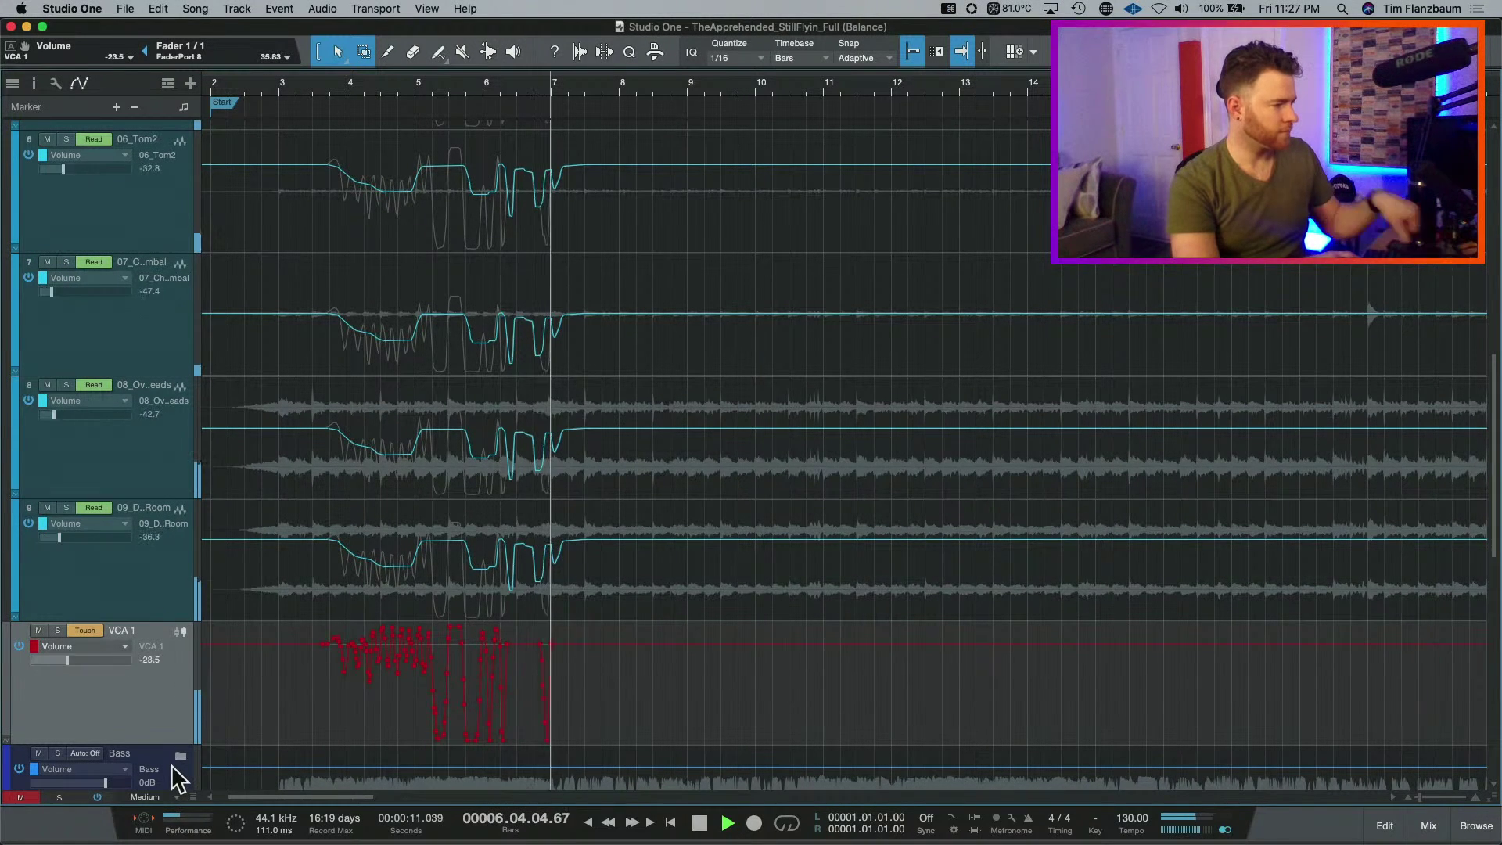
{"action": "key", "text": "space"}
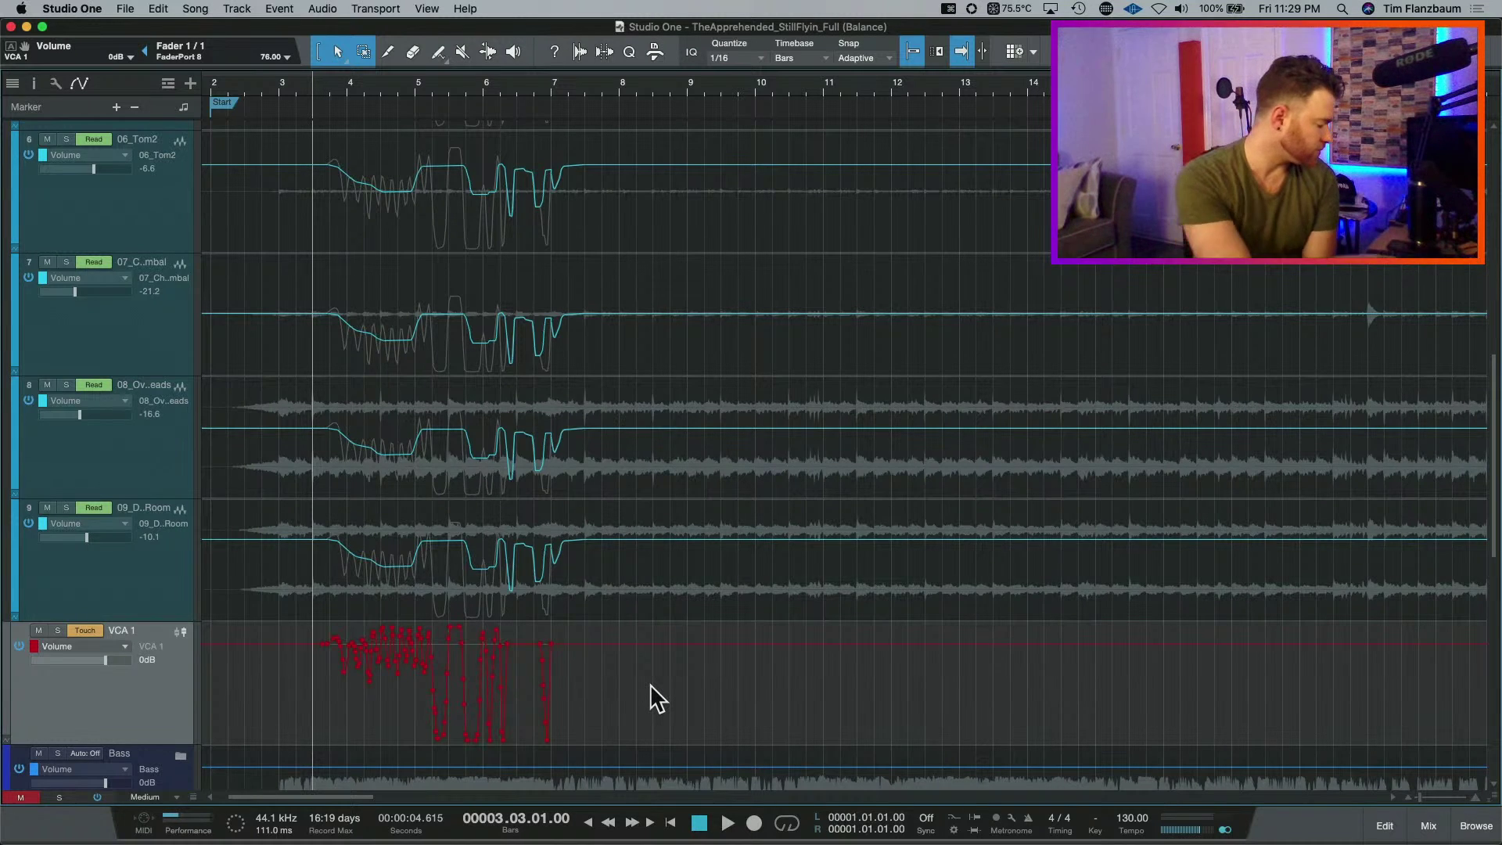
Open the mixing console and expand the GTRs folder to reveal its individual guitar channels.
{"action": "key", "text": "F3"}
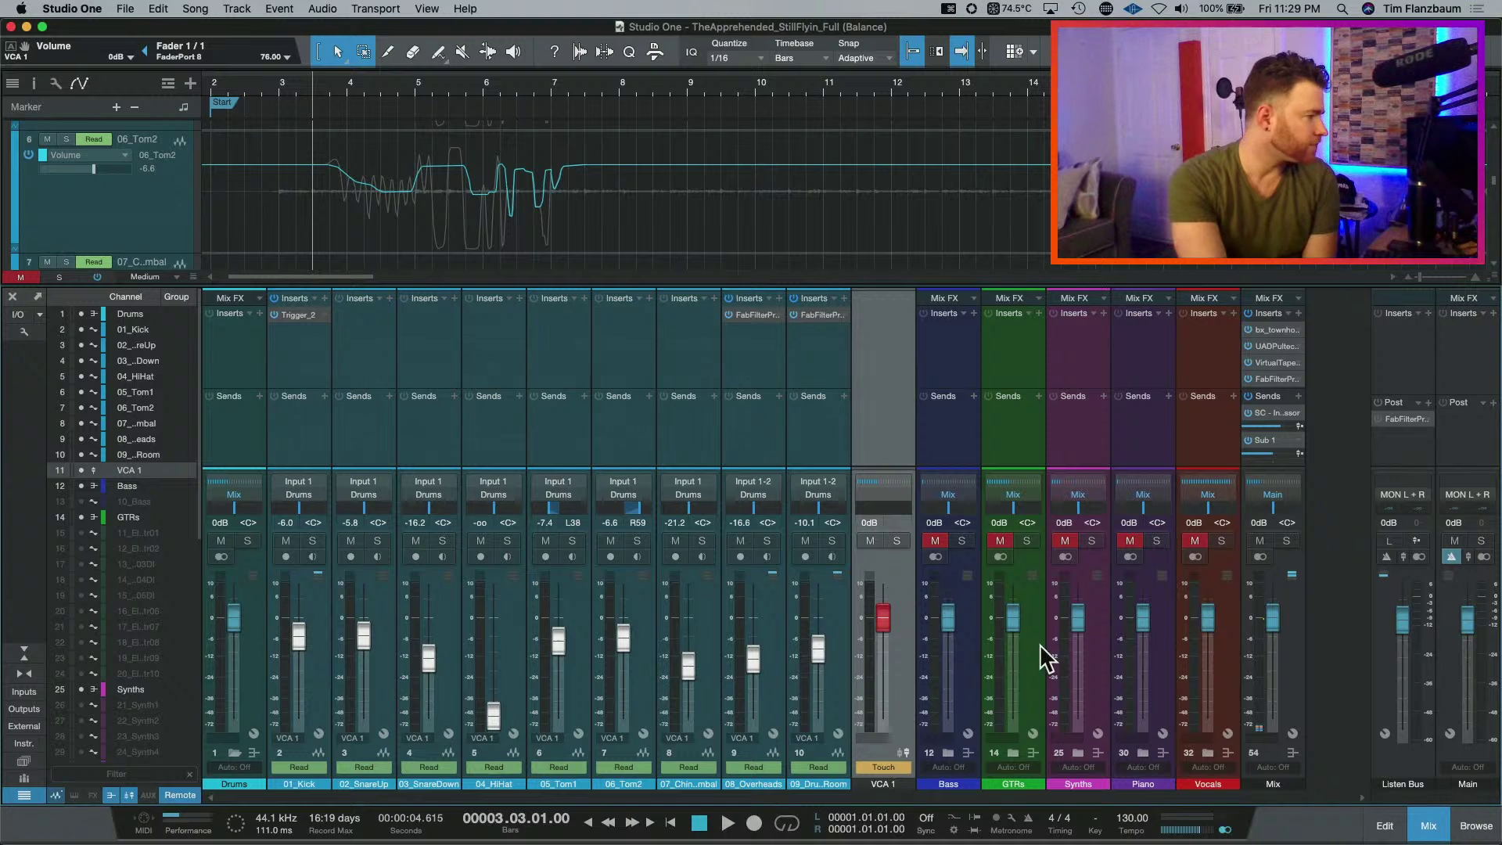
{"action": "left_click", "coordinate": [1014, 745]}
{"action": "left_click_drag", "start_coordinate": [801, 794], "coordinate": [1162, 765]}
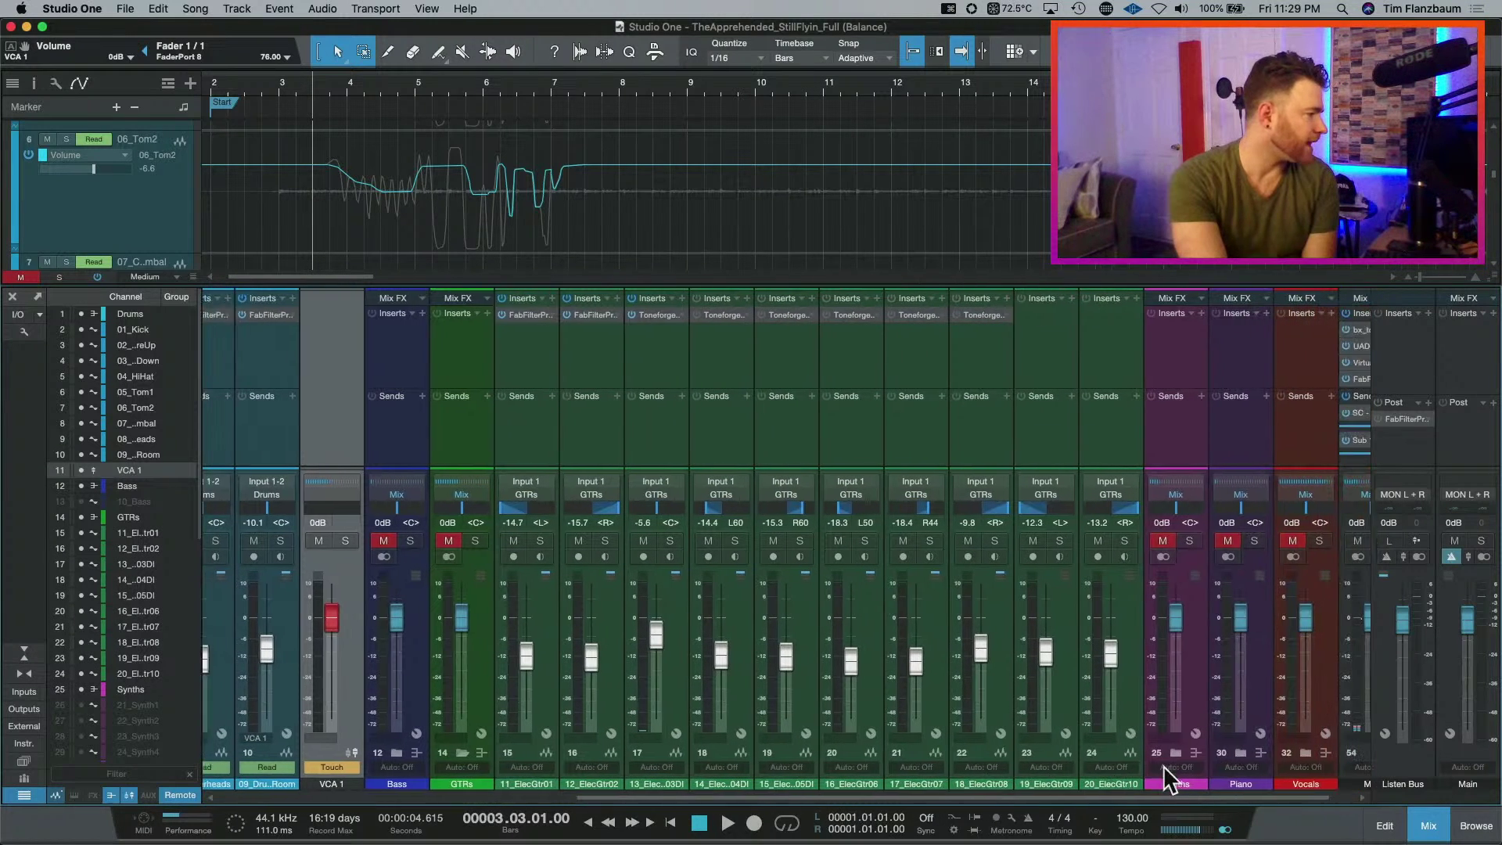
Select the guitar channels from 13_ElecGtr03DI through 20_ElecGtr10 and add a VCA for the selected channels.
{"action": "left_click", "coordinate": [1119, 658]}
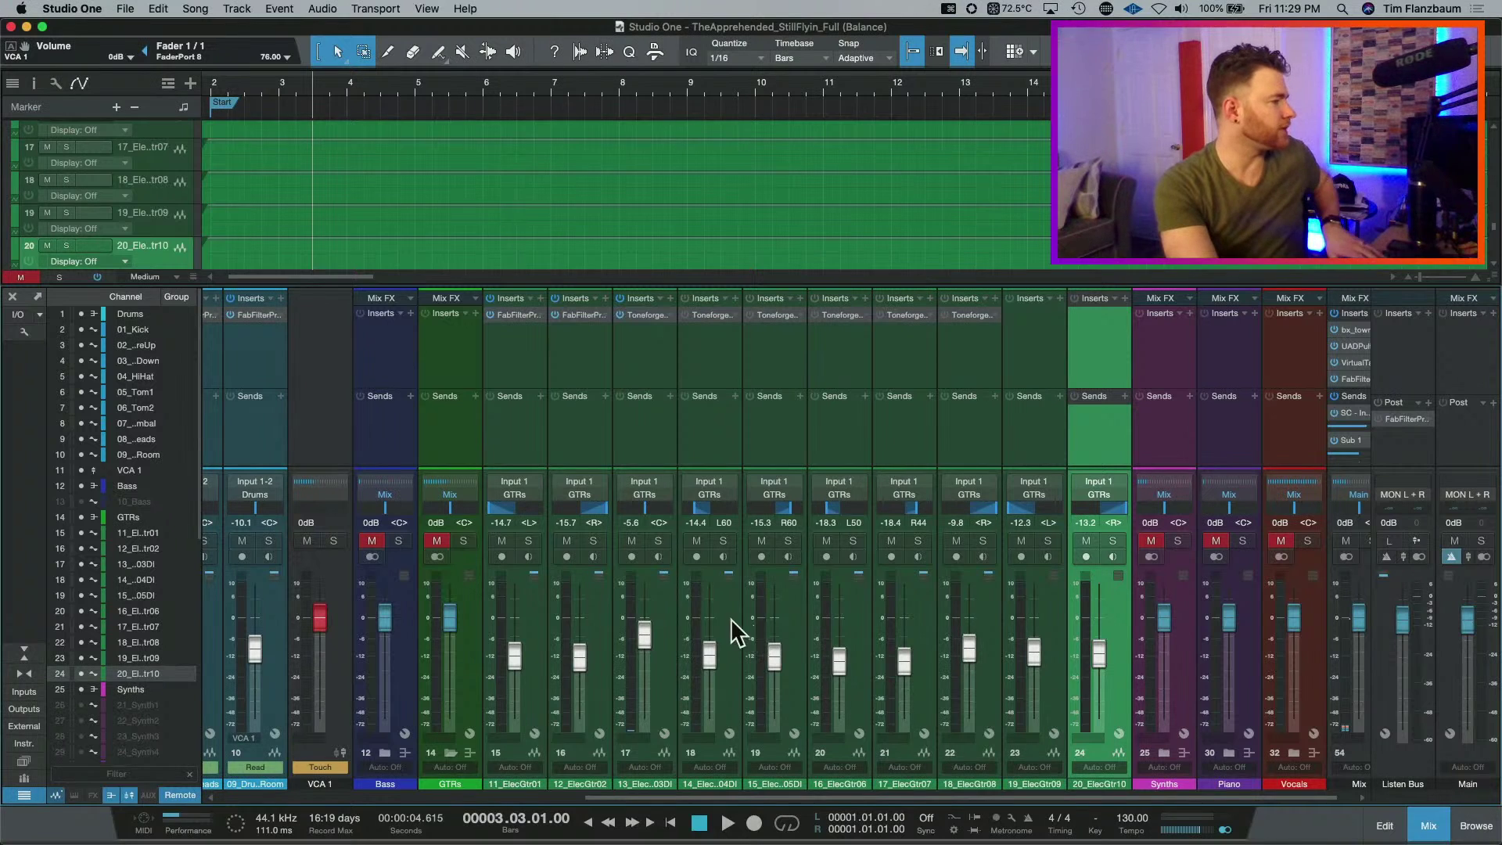
{"action": "left_click", "coordinate": [669, 622], "text": "shift"}
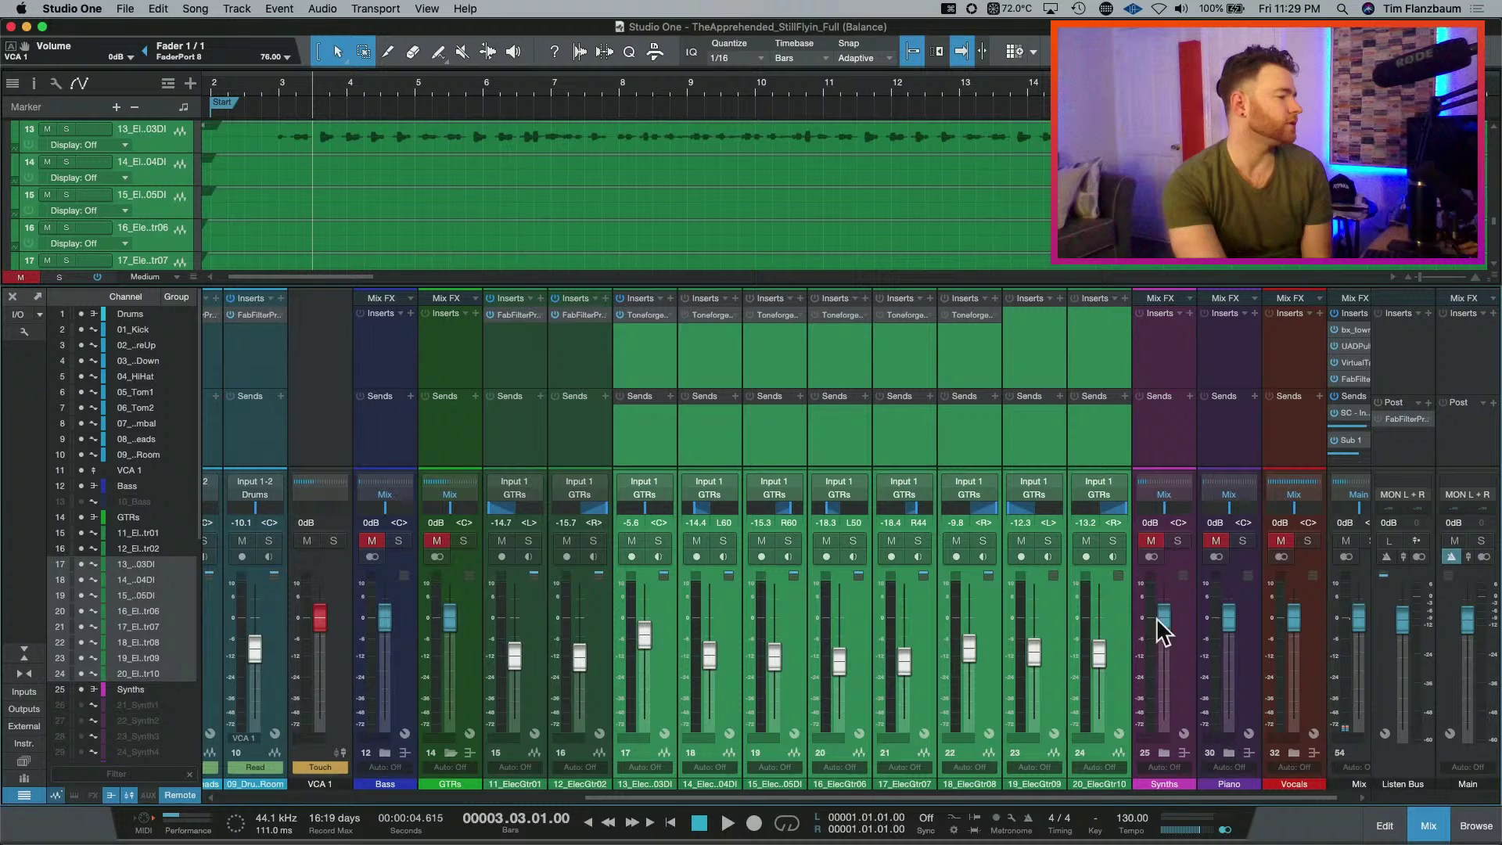
{"action": "left_click", "coordinate": [1120, 646]}
{"action": "left_click", "coordinate": [669, 649], "text": "shift"}
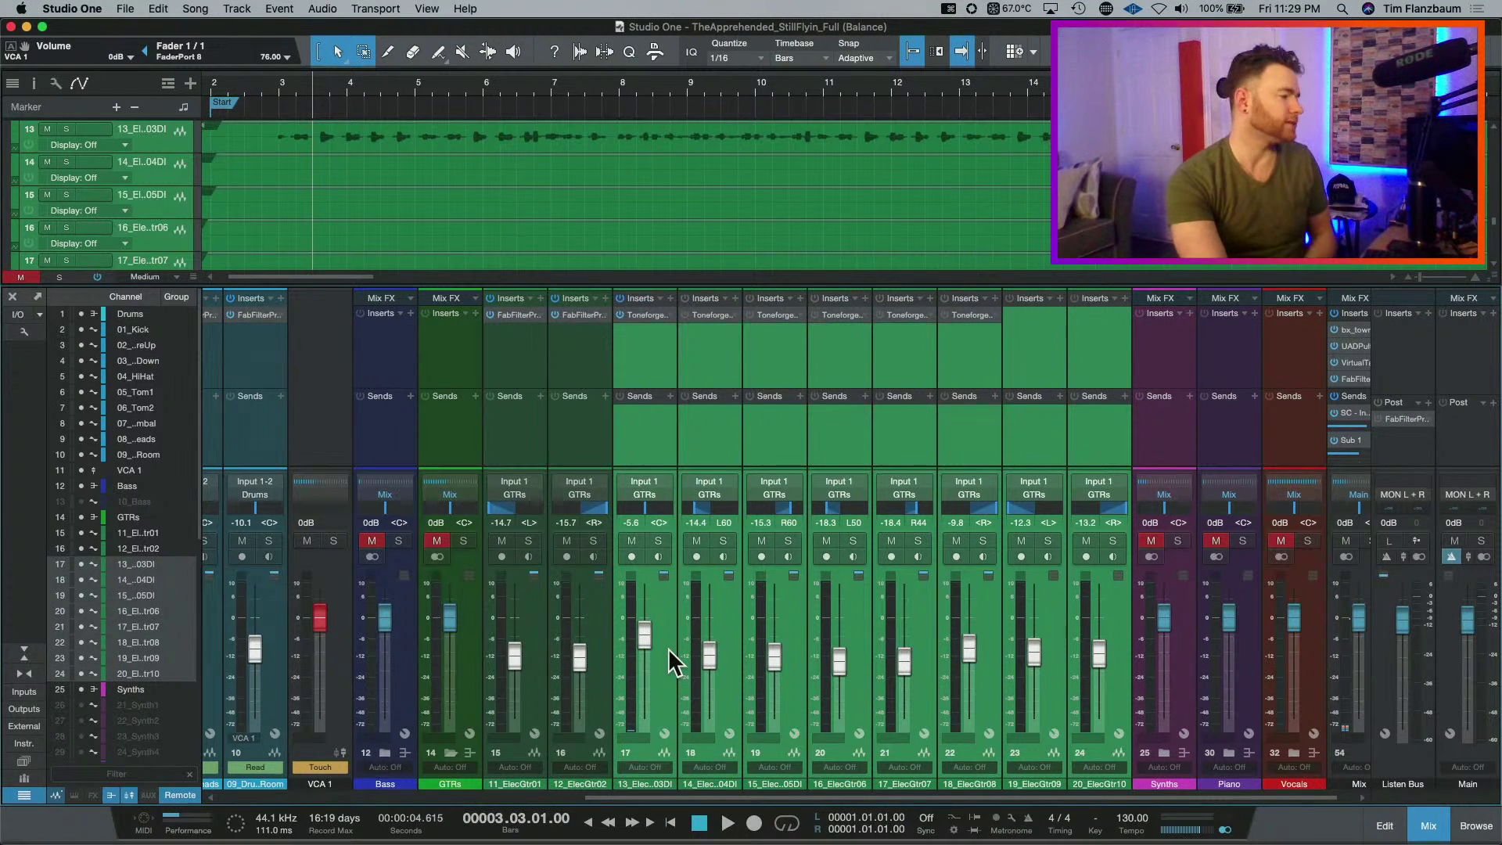
{"action": "right_click", "coordinate": [667, 647]}
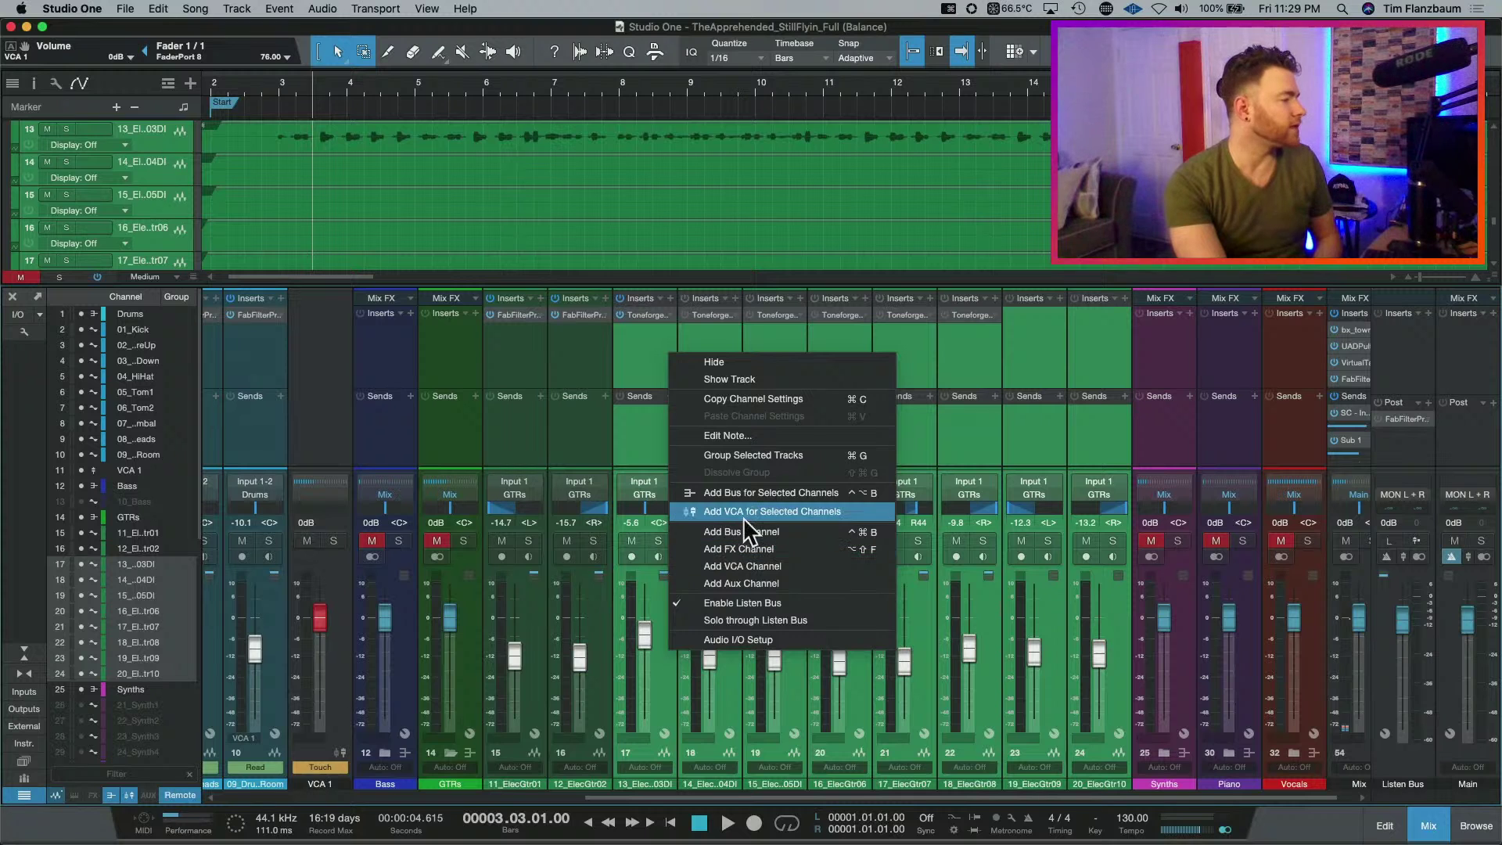
{"action": "left_click", "coordinate": [790, 512]}
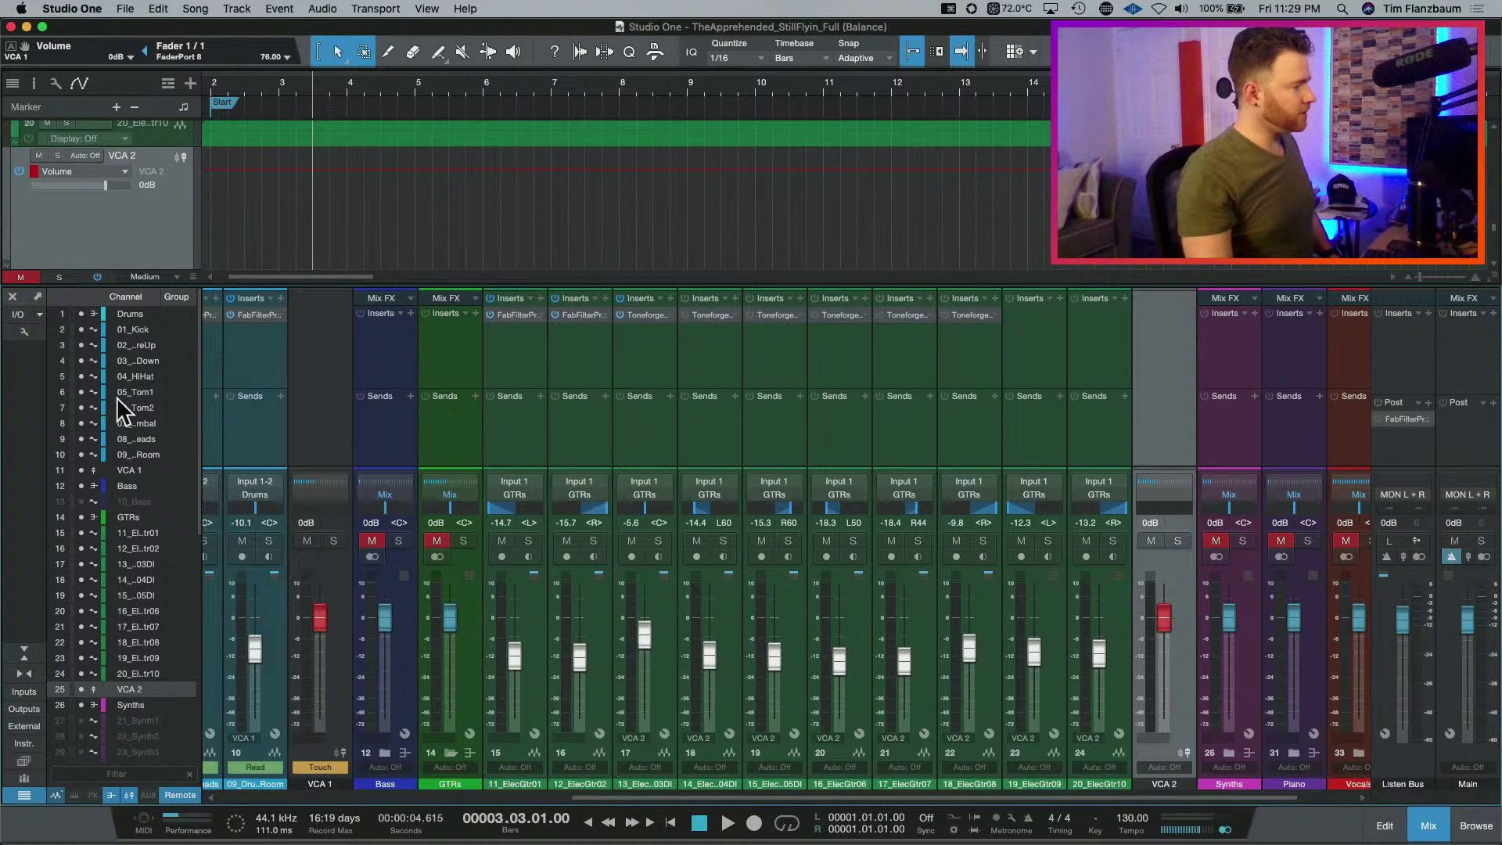
Check the console's VCA connections display option, and assign the 11_ElecGtr01 and 12_ElecGtr02 channels to VCA 2.
{"action": "left_click", "coordinate": [31, 333]}
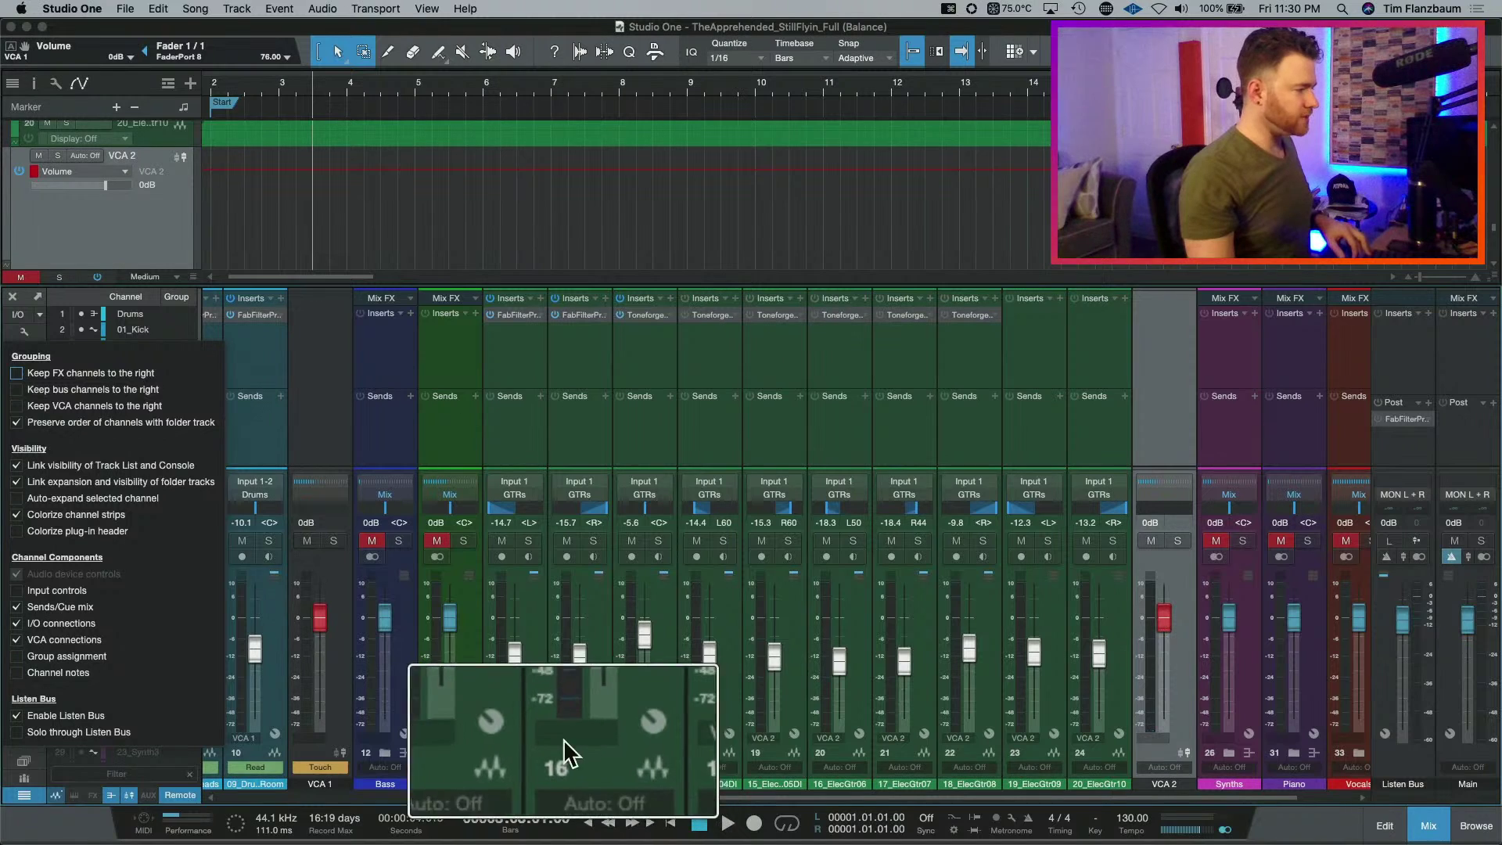
{"action": "left_click", "coordinate": [589, 604]}
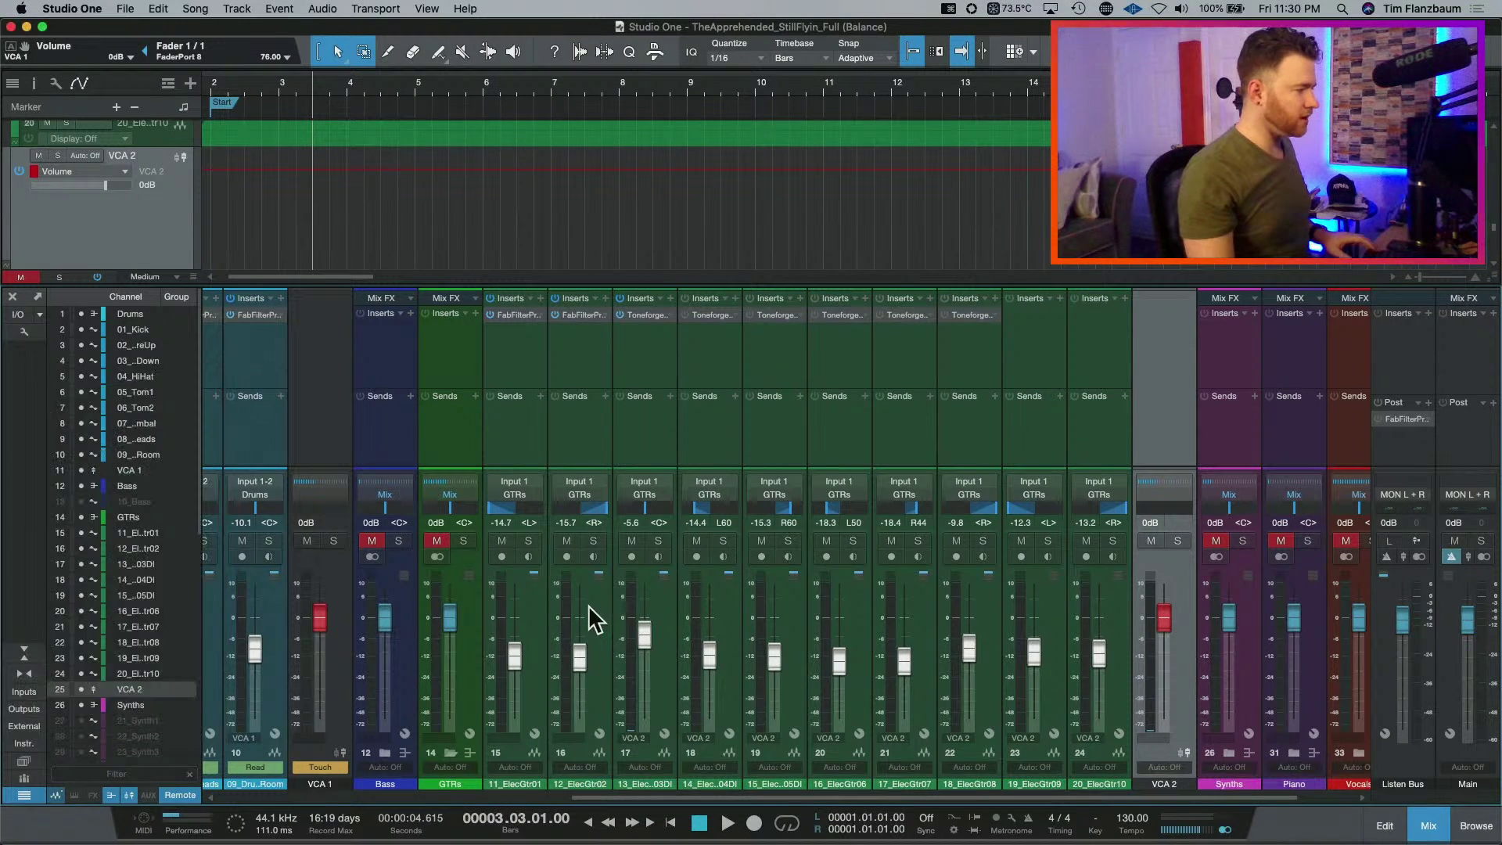
{"action": "left_click", "coordinate": [593, 602]}
{"action": "left_click", "coordinate": [599, 618]}
{"action": "left_click", "coordinate": [537, 616], "text": "shift"}
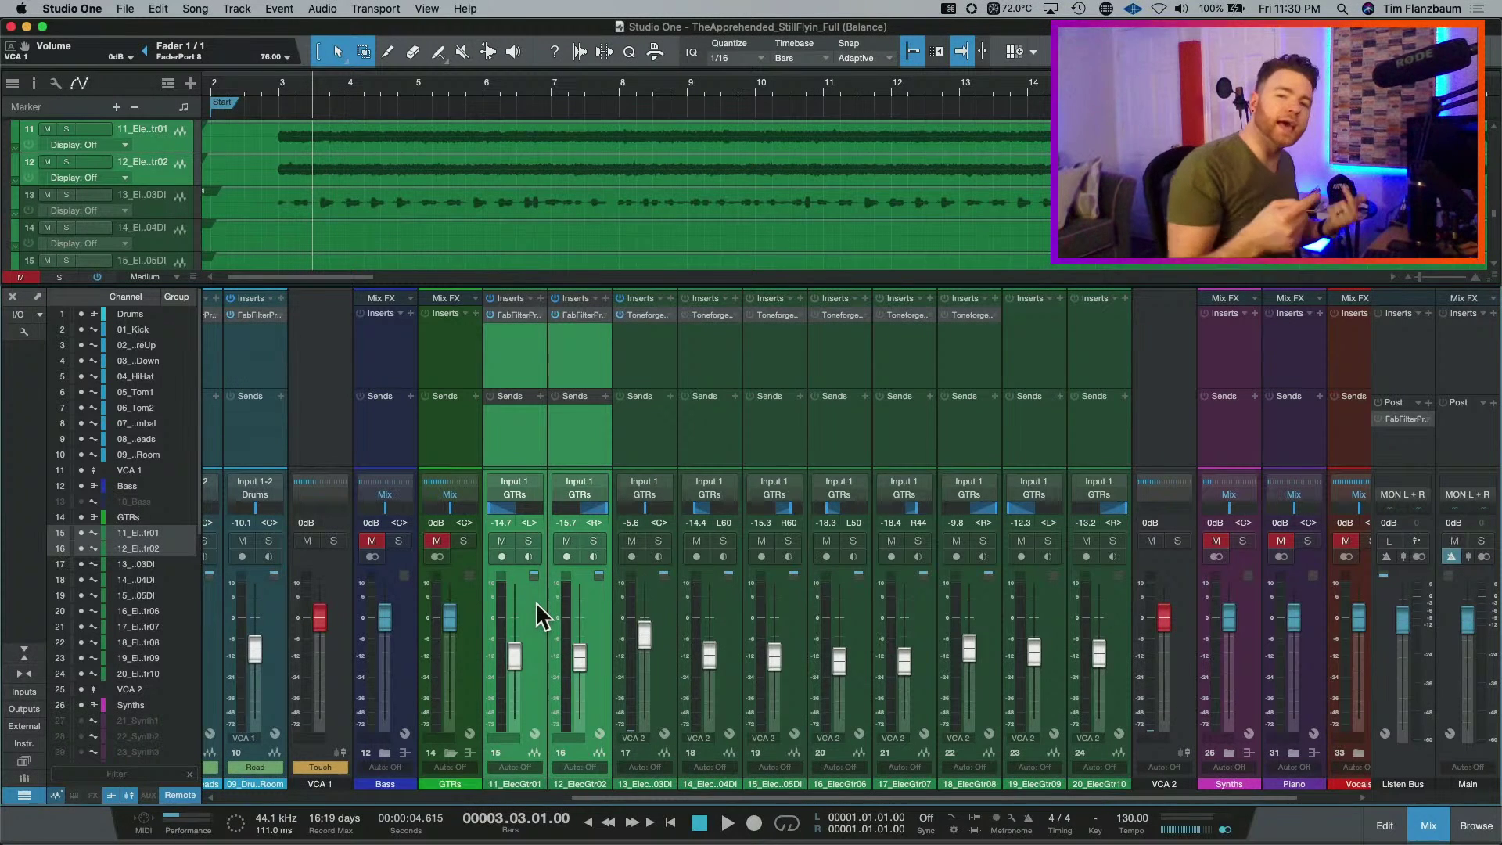
{"action": "left_click", "coordinate": [504, 736]}
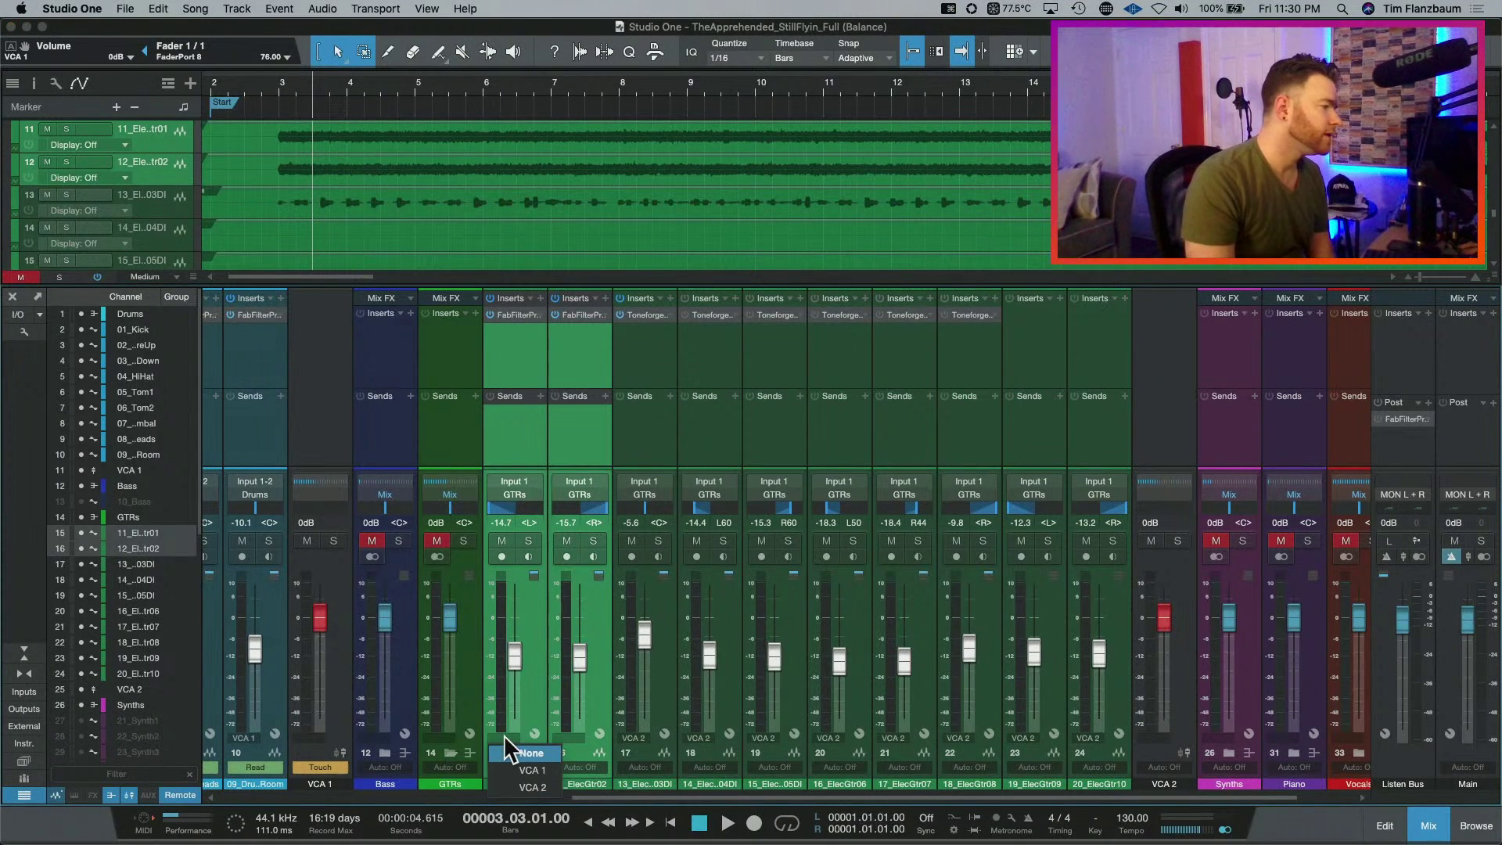
{"action": "left_click", "coordinate": [547, 787]}
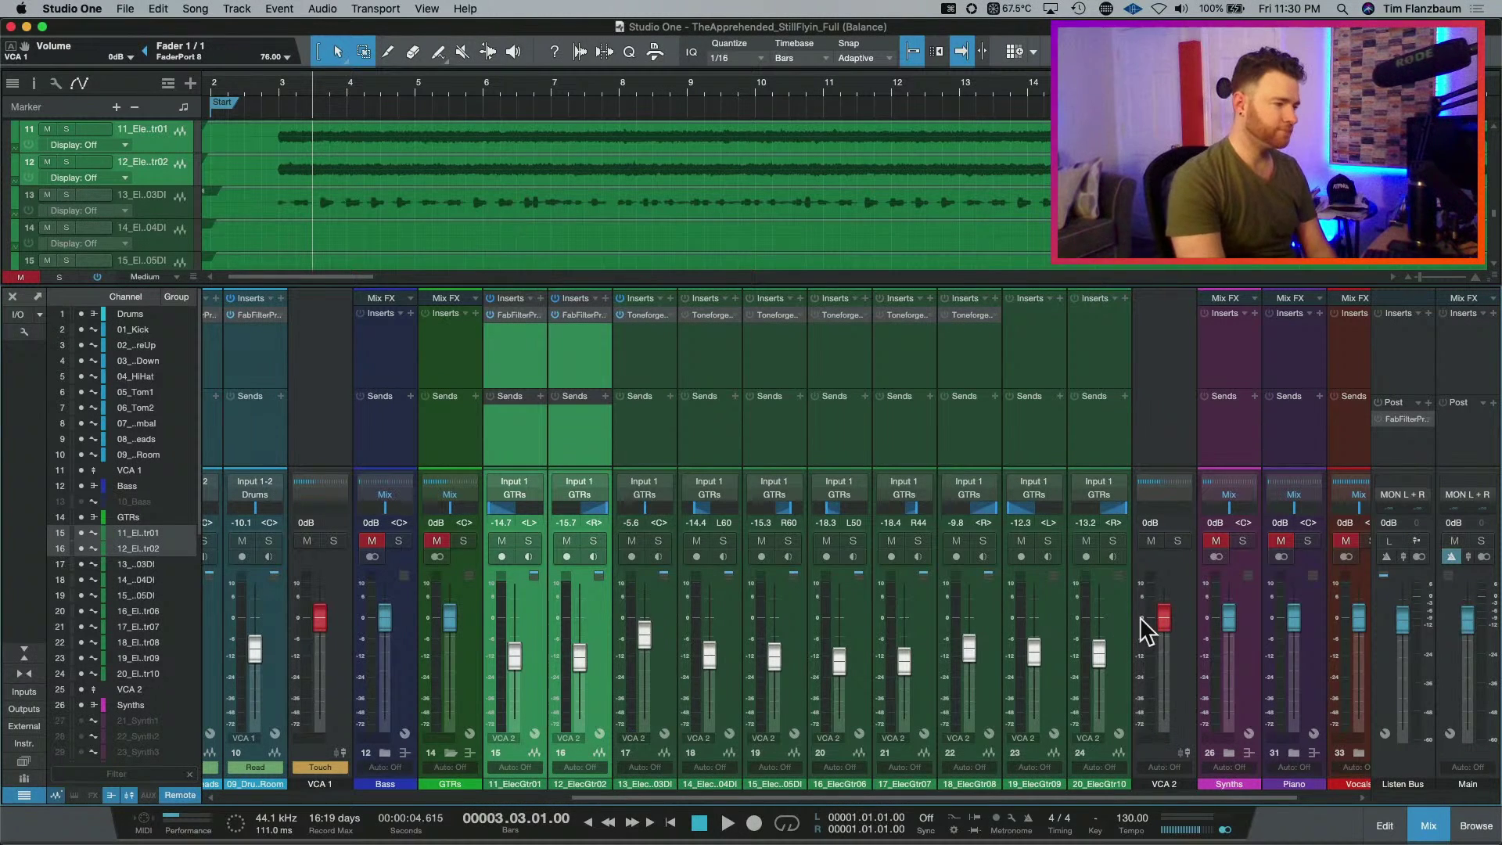
Select the VCA 2 channel and review the VCA assignments across the drum and guitar channels.
{"action": "left_click", "coordinate": [1152, 479]}
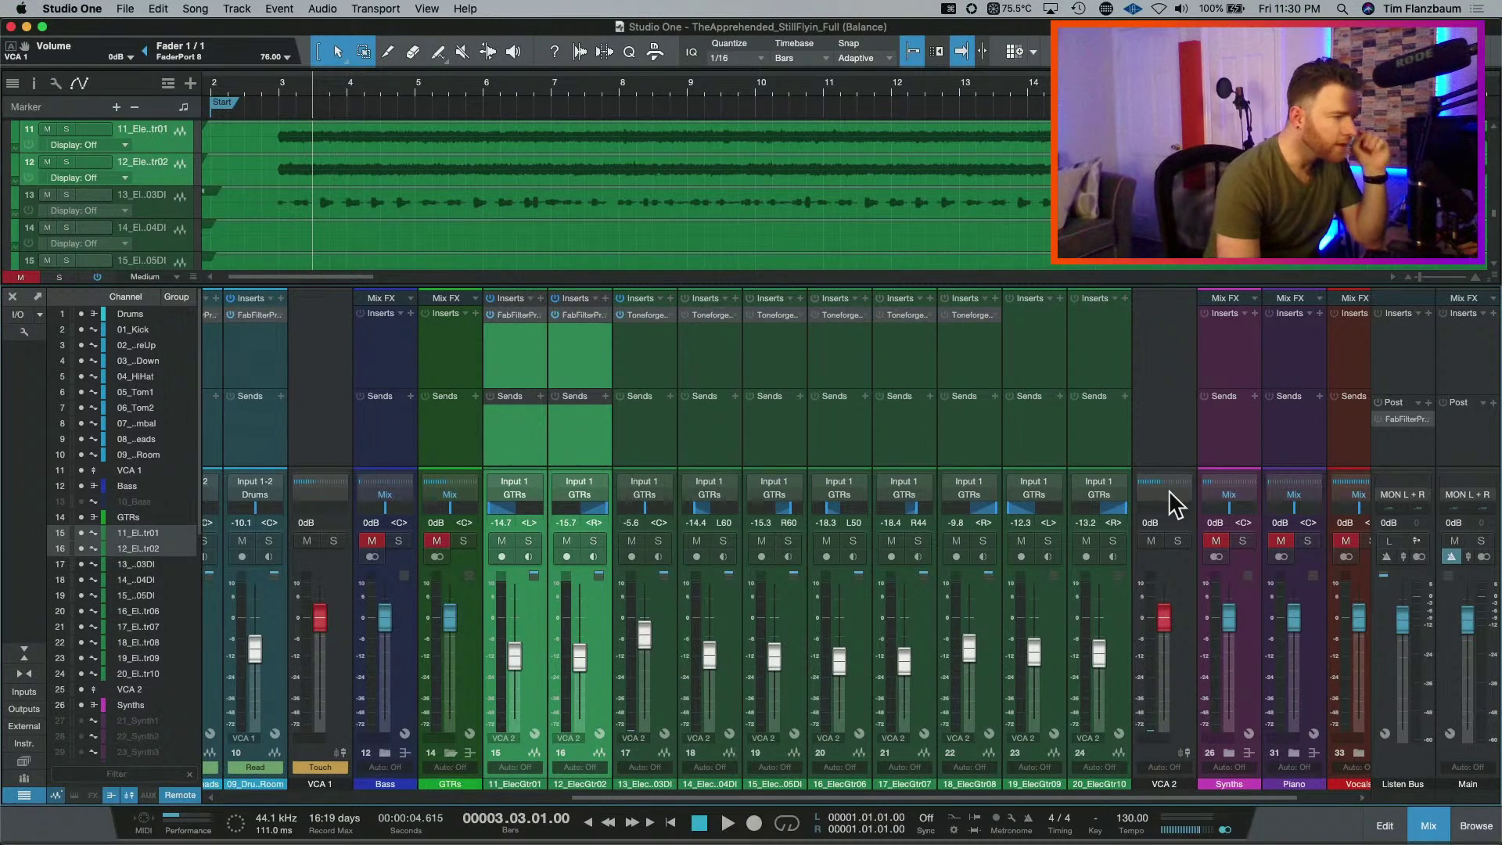
{"action": "left_click", "coordinate": [1171, 488]}
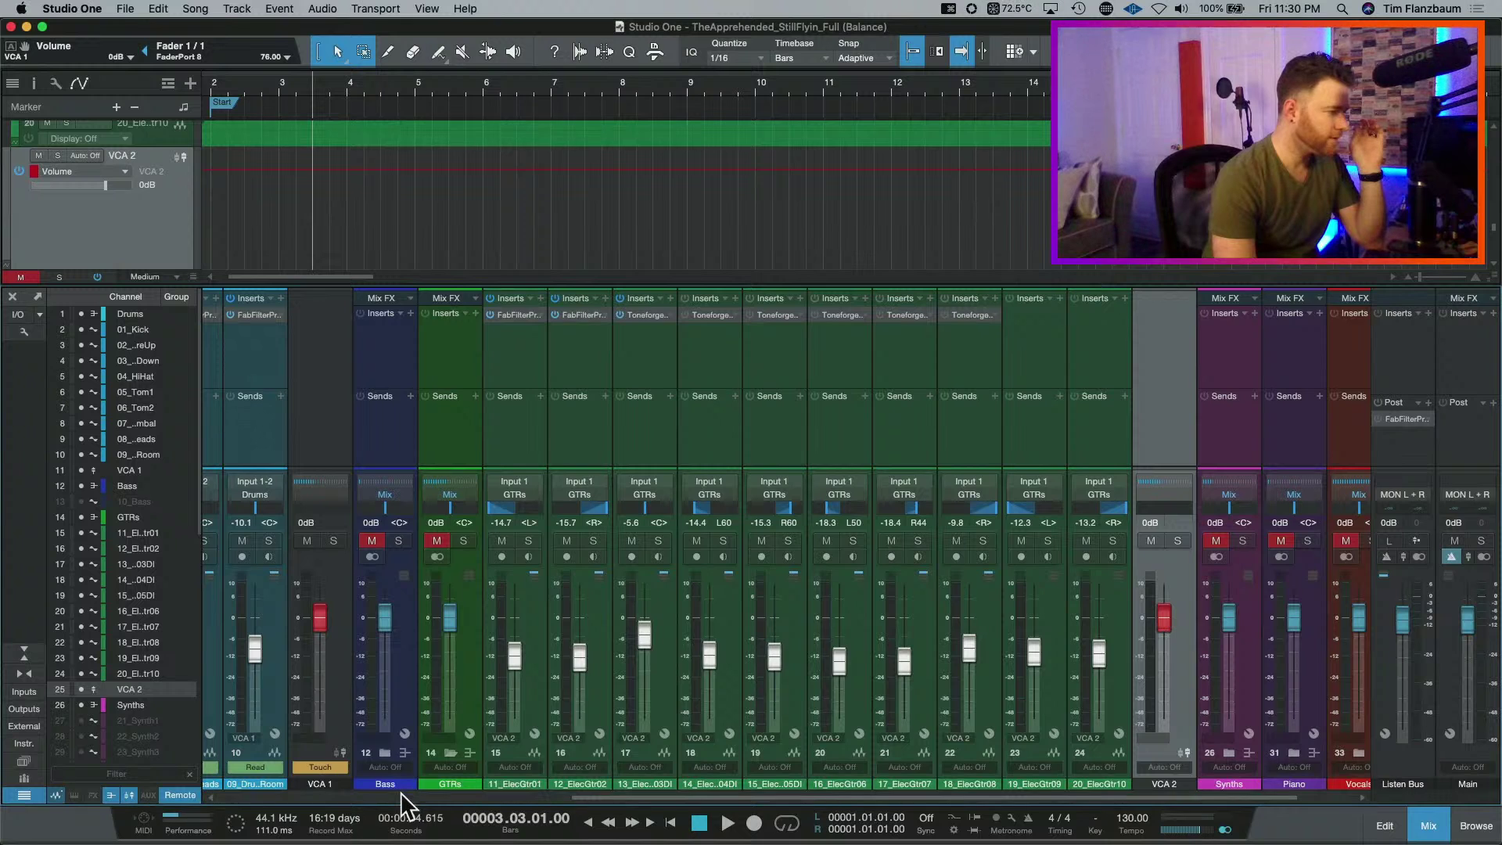
{"action": "scroll", "coordinate": [400, 792], "scroll_direction": "left", "scroll_amount": 10}
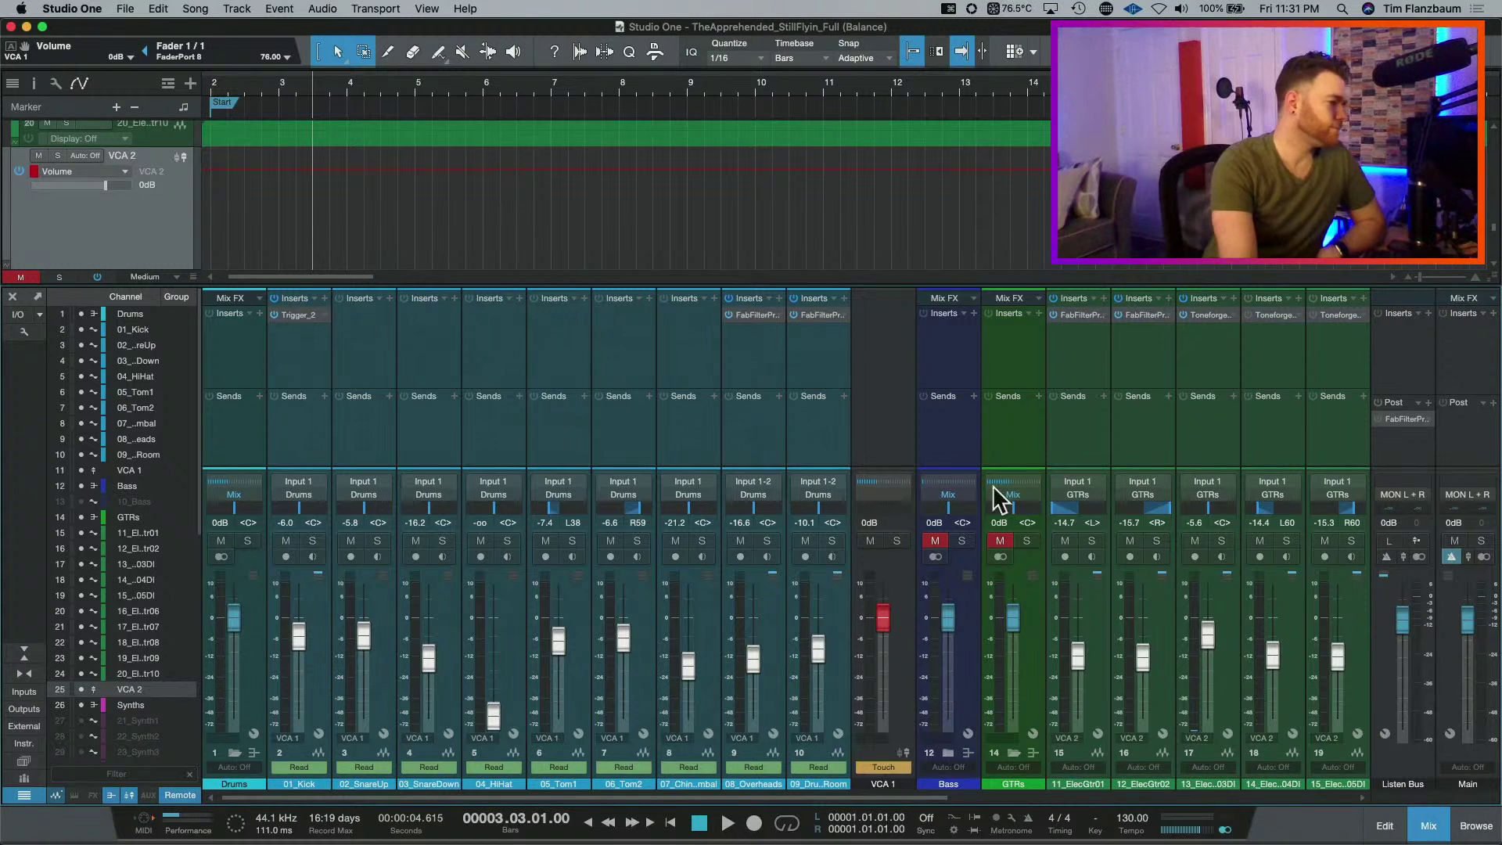
{"action": "mouse_move", "coordinate": [933, 679]}
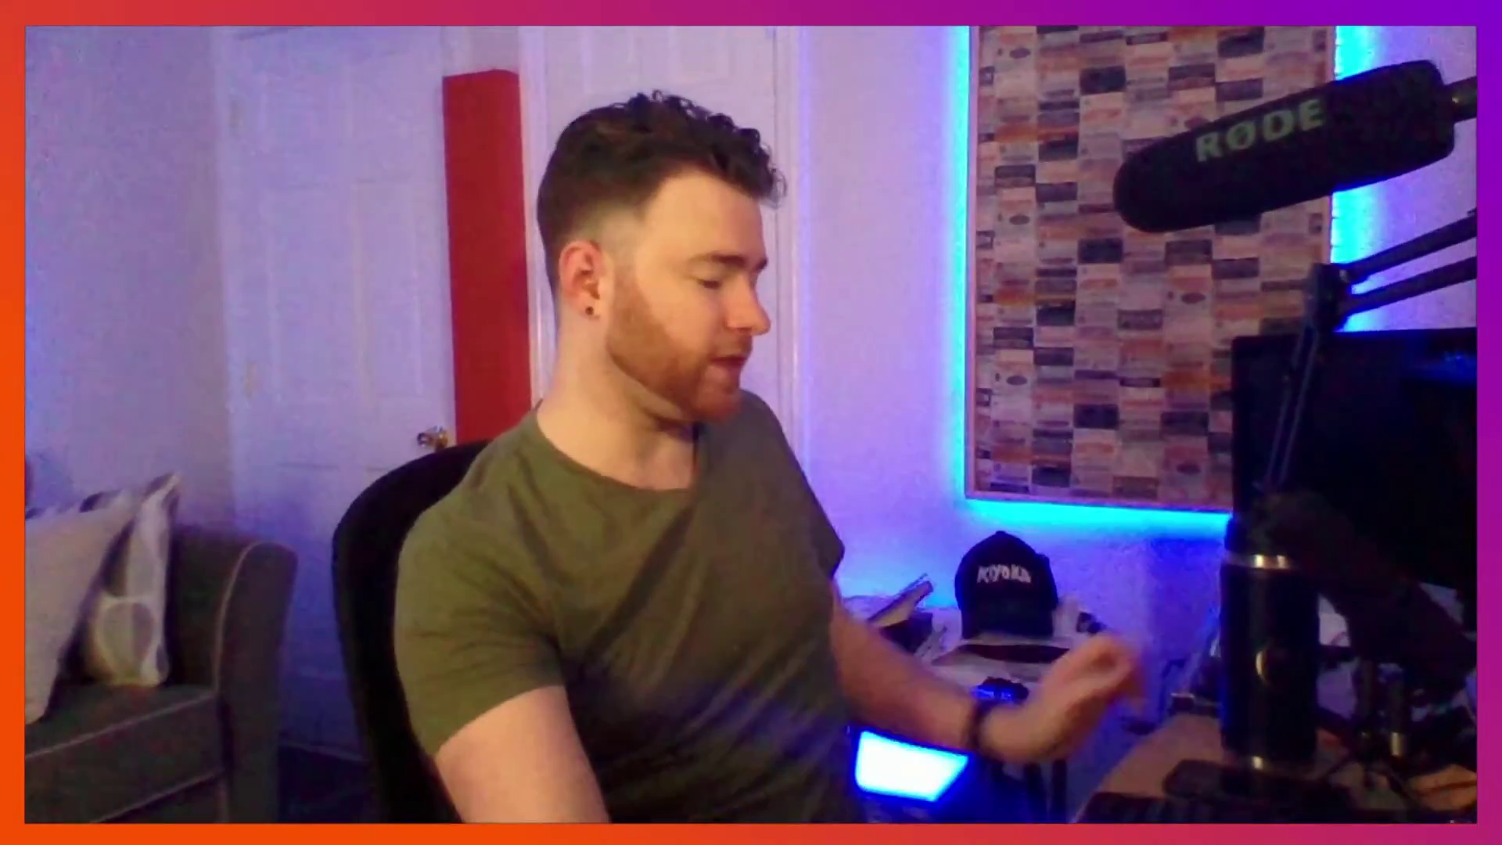
Return to the full arrangement view with automation hidden and collapse the Drums folder.
{"action": "key", "text": "F3"}
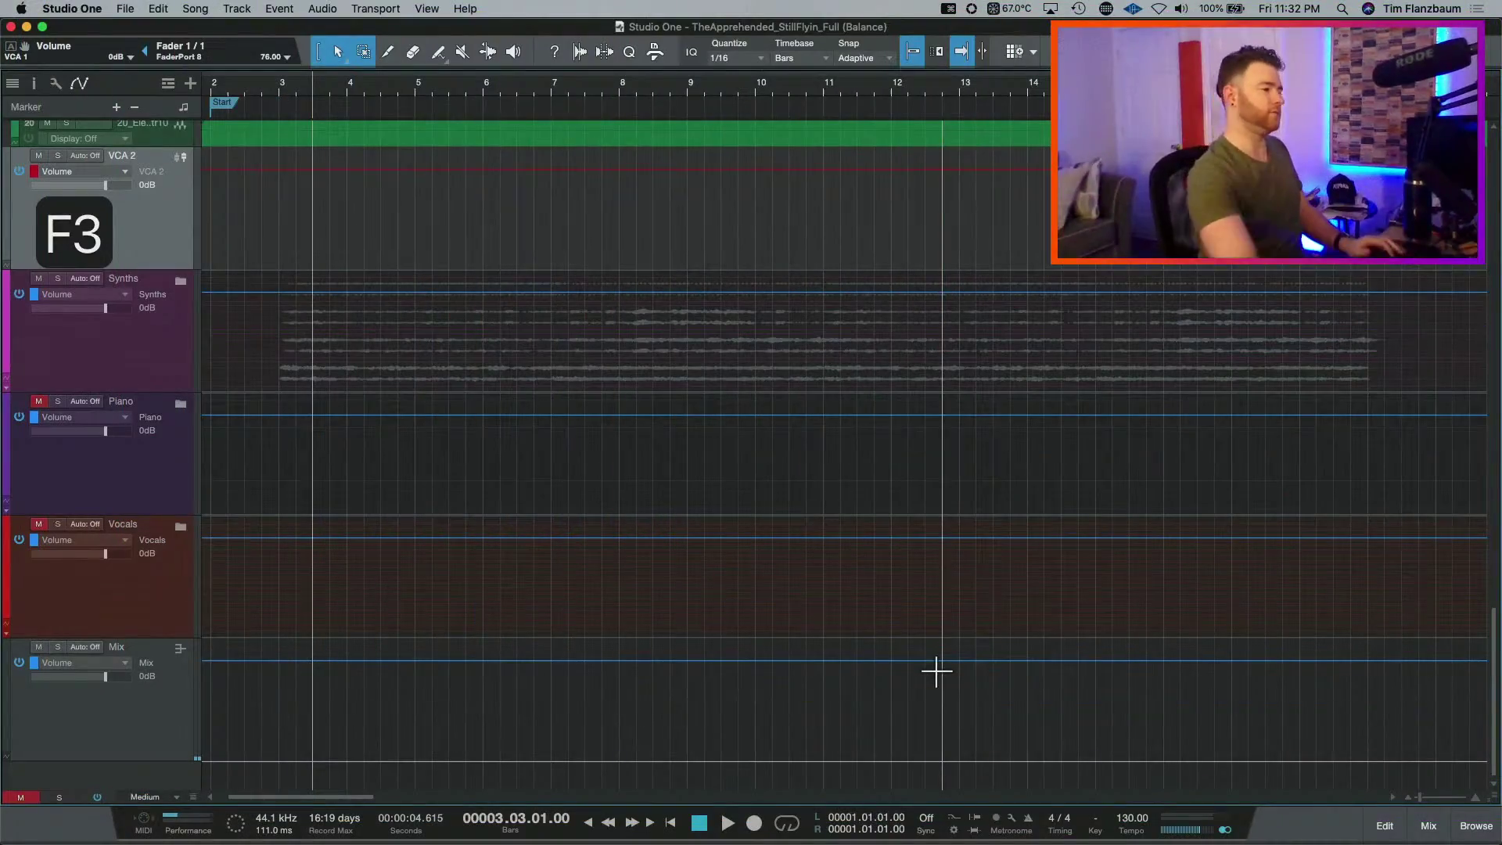
{"action": "key", "text": "a"}
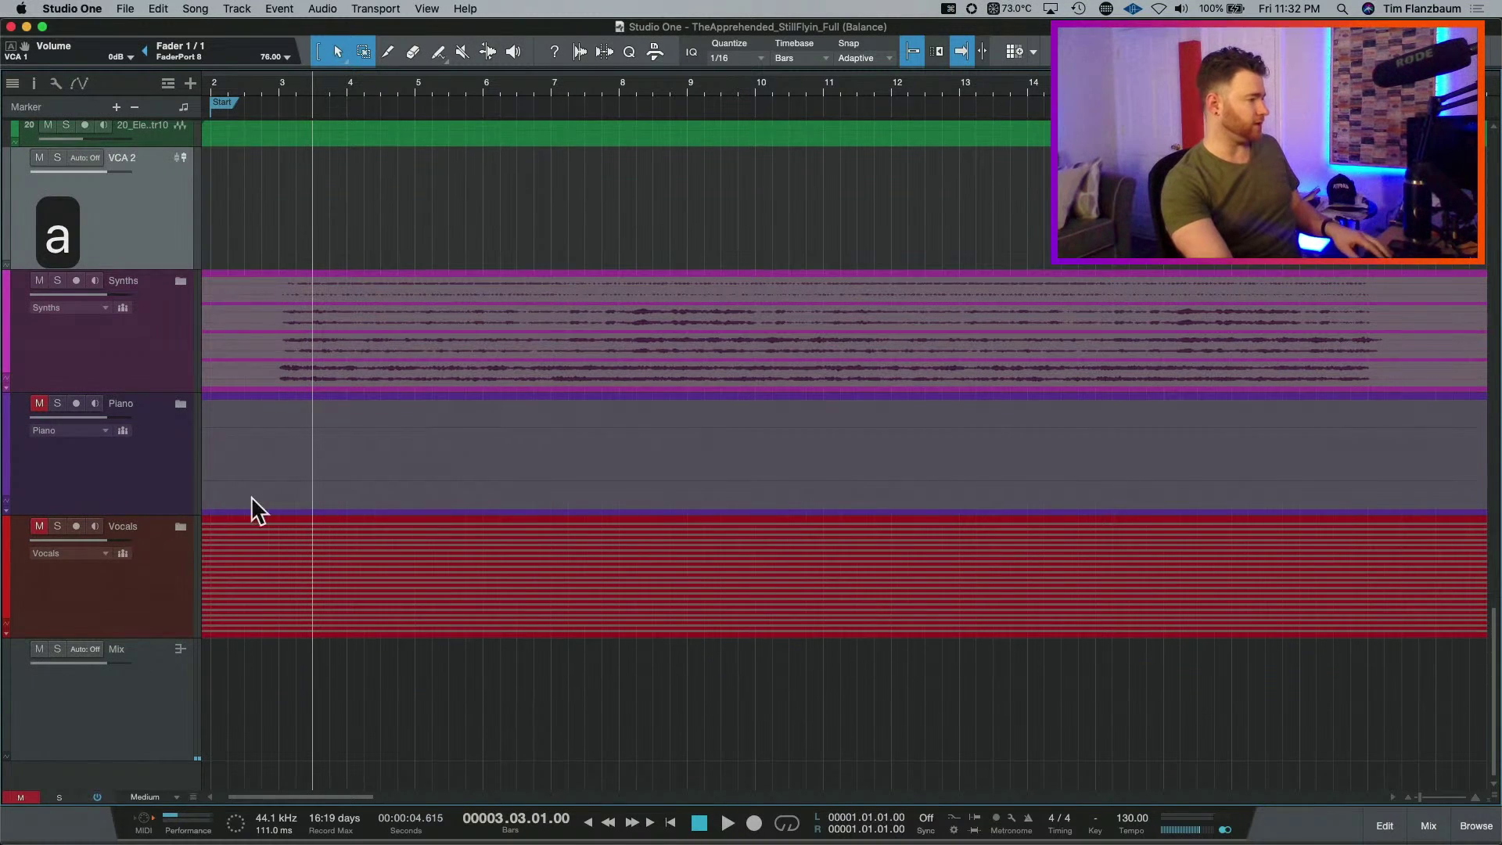
{"action": "scroll", "coordinate": [251, 495], "scroll_direction": "up", "scroll_amount": 15}
{"action": "left_click", "coordinate": [180, 133]}
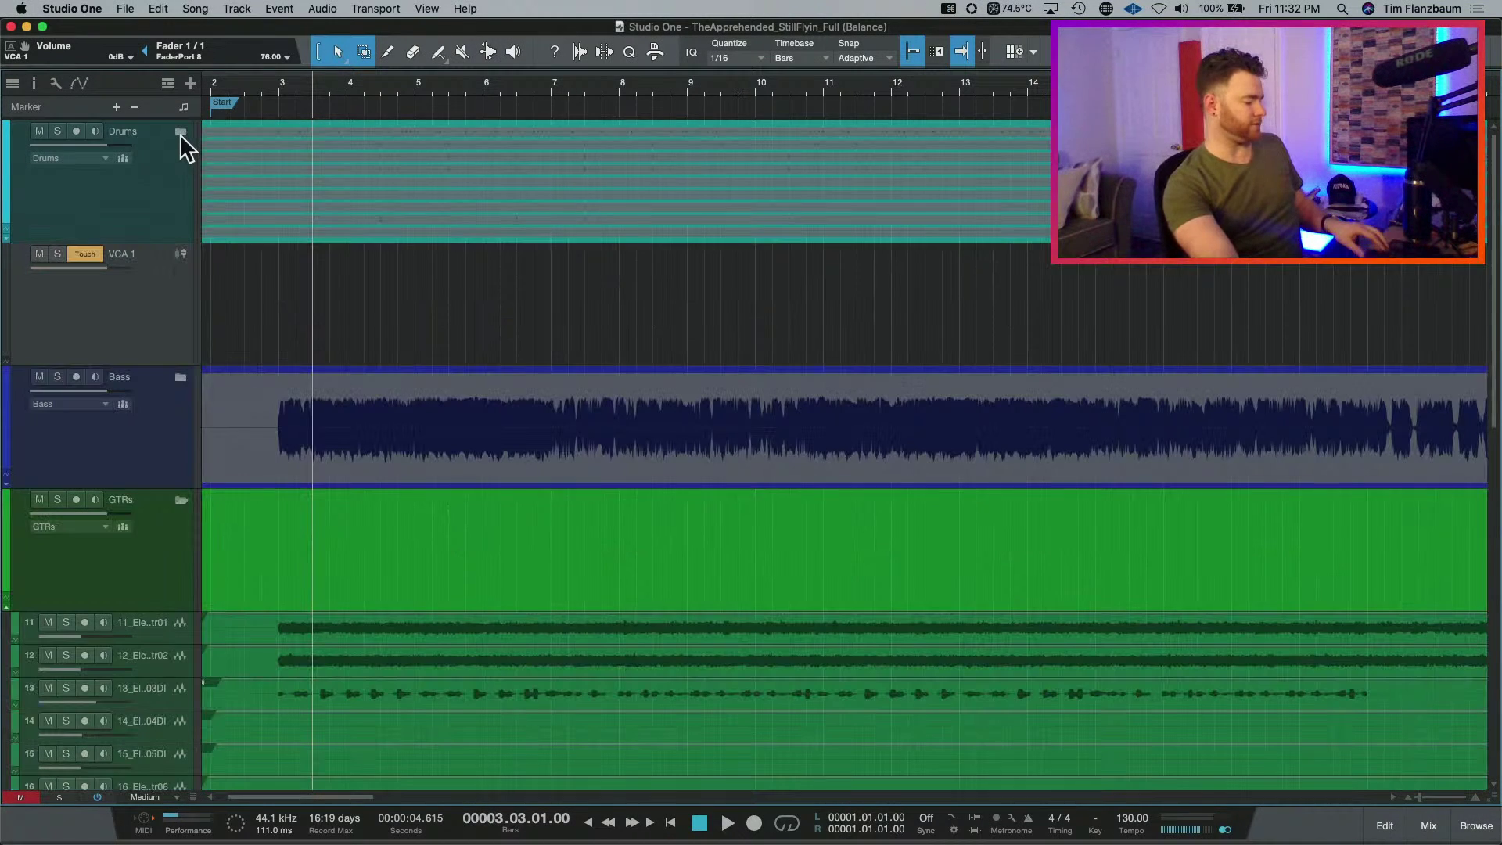
Show the volume automation on the VCA 1 track and collapse the GTRs folder.
{"action": "key", "text": "alt+a"}
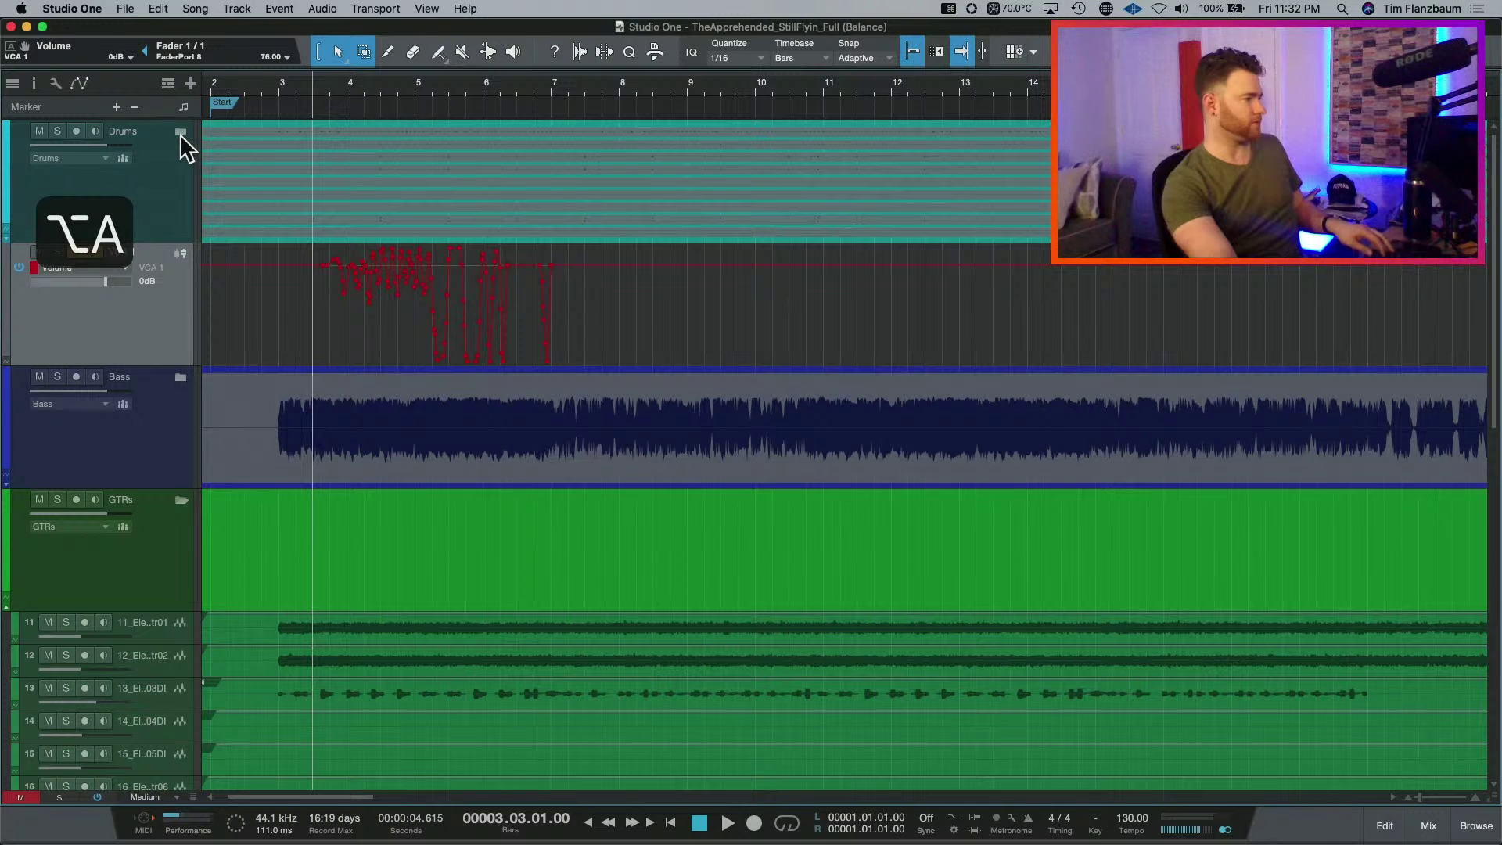
{"action": "key", "text": "alt+a"}
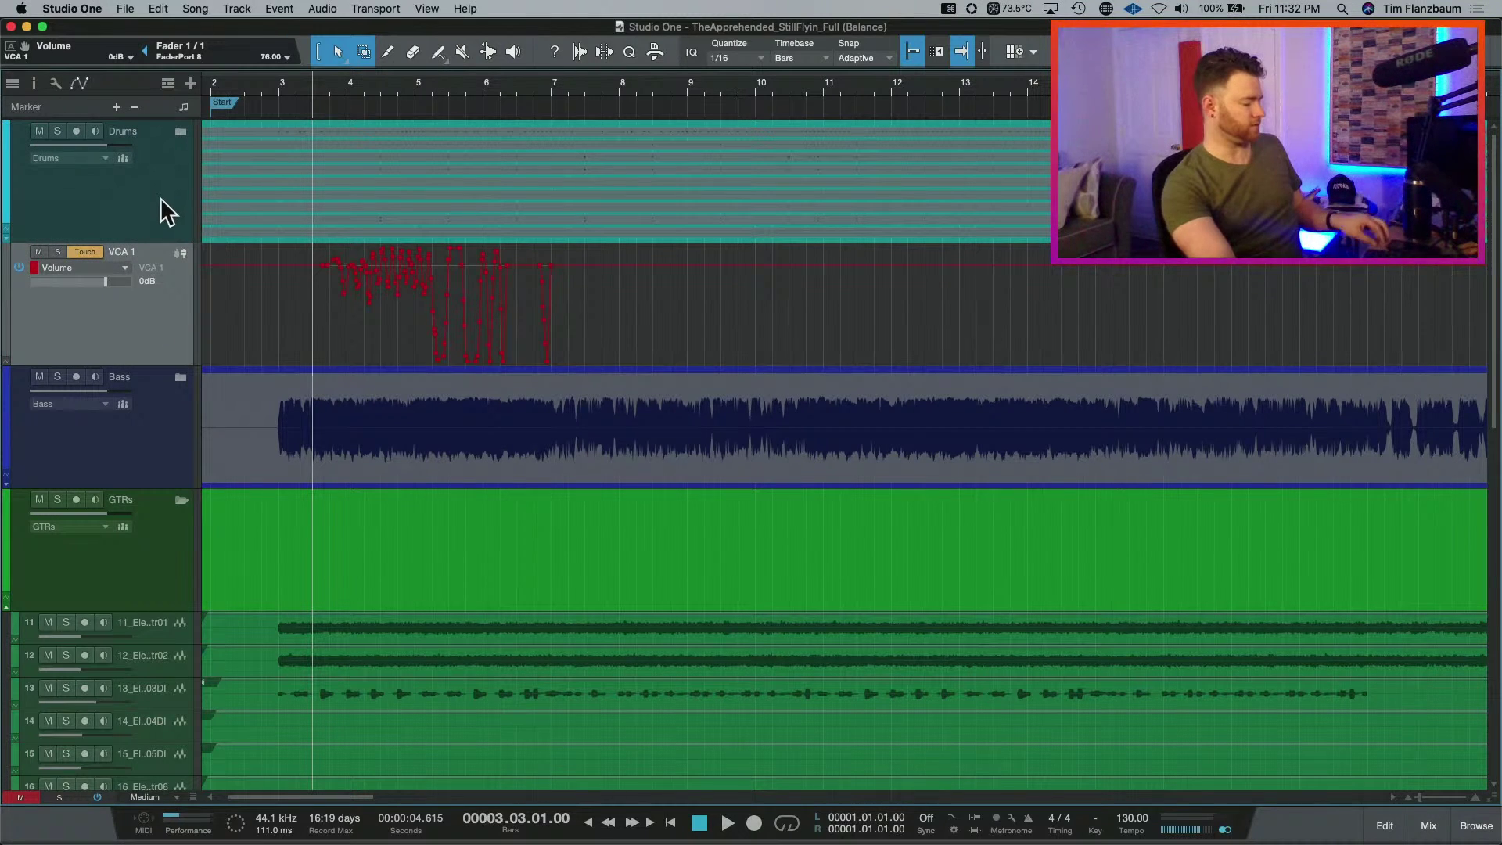
{"action": "key", "text": "ctrl+alt+super+a"}
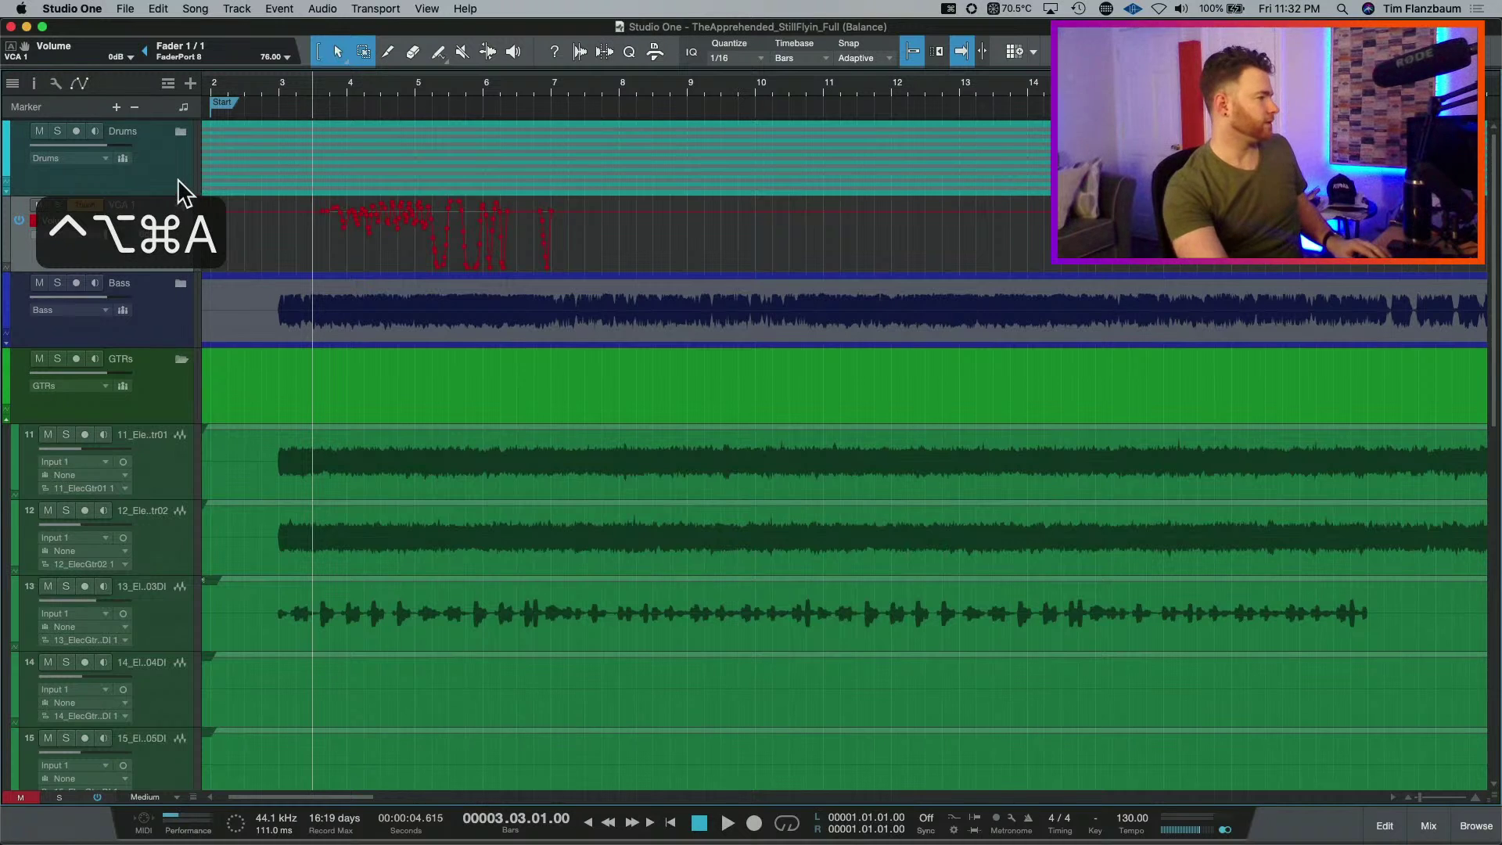
{"action": "left_click", "coordinate": [181, 359]}
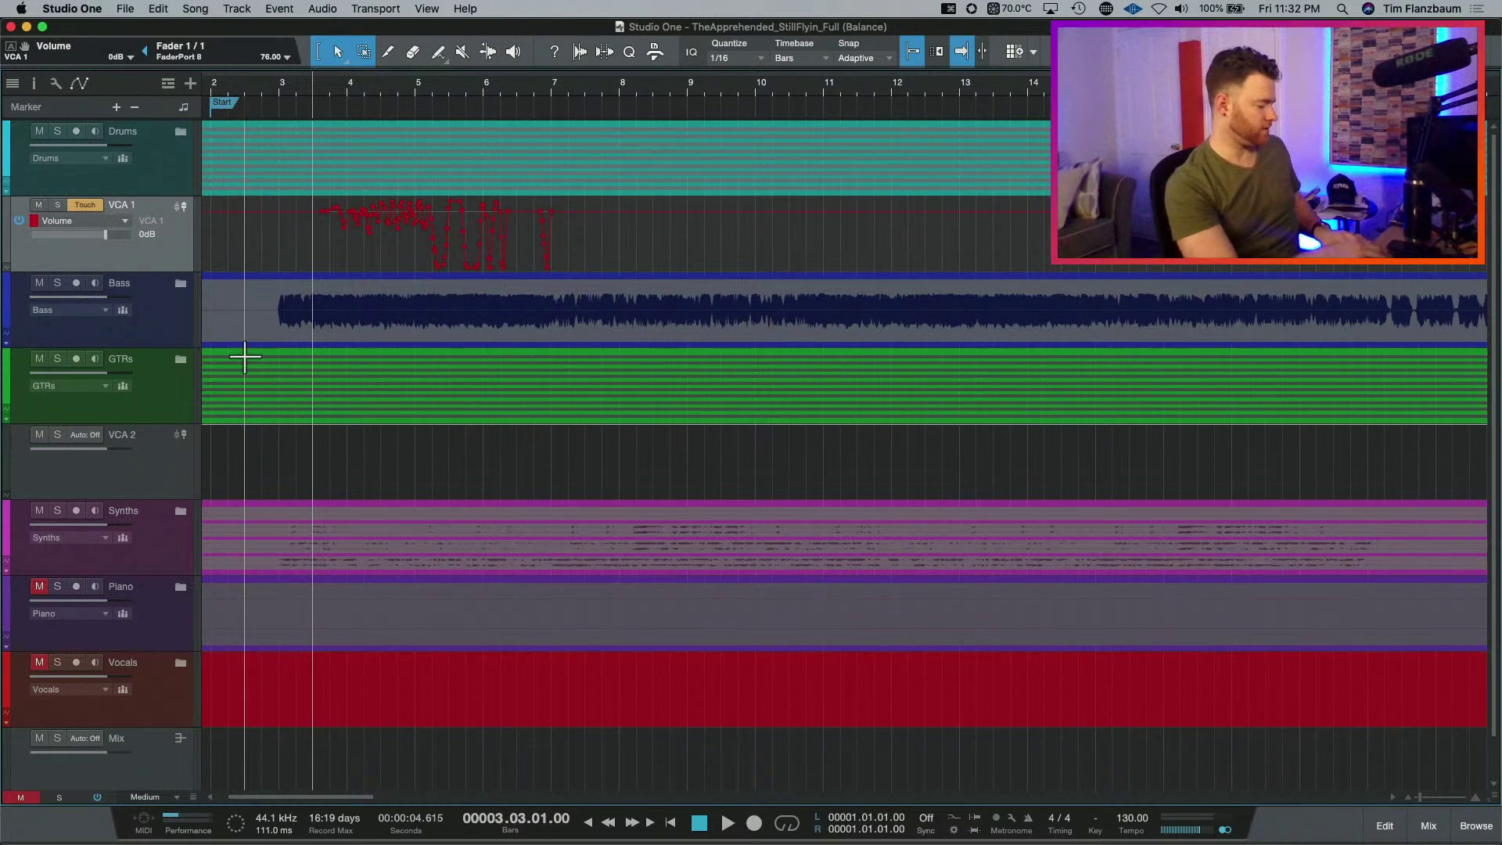
{"action": "key", "text": "ctrl+alt+super+a"}
Try the Overview track height, and set the arrangement's track height to Normal.
{"action": "left_click", "coordinate": [152, 795]}
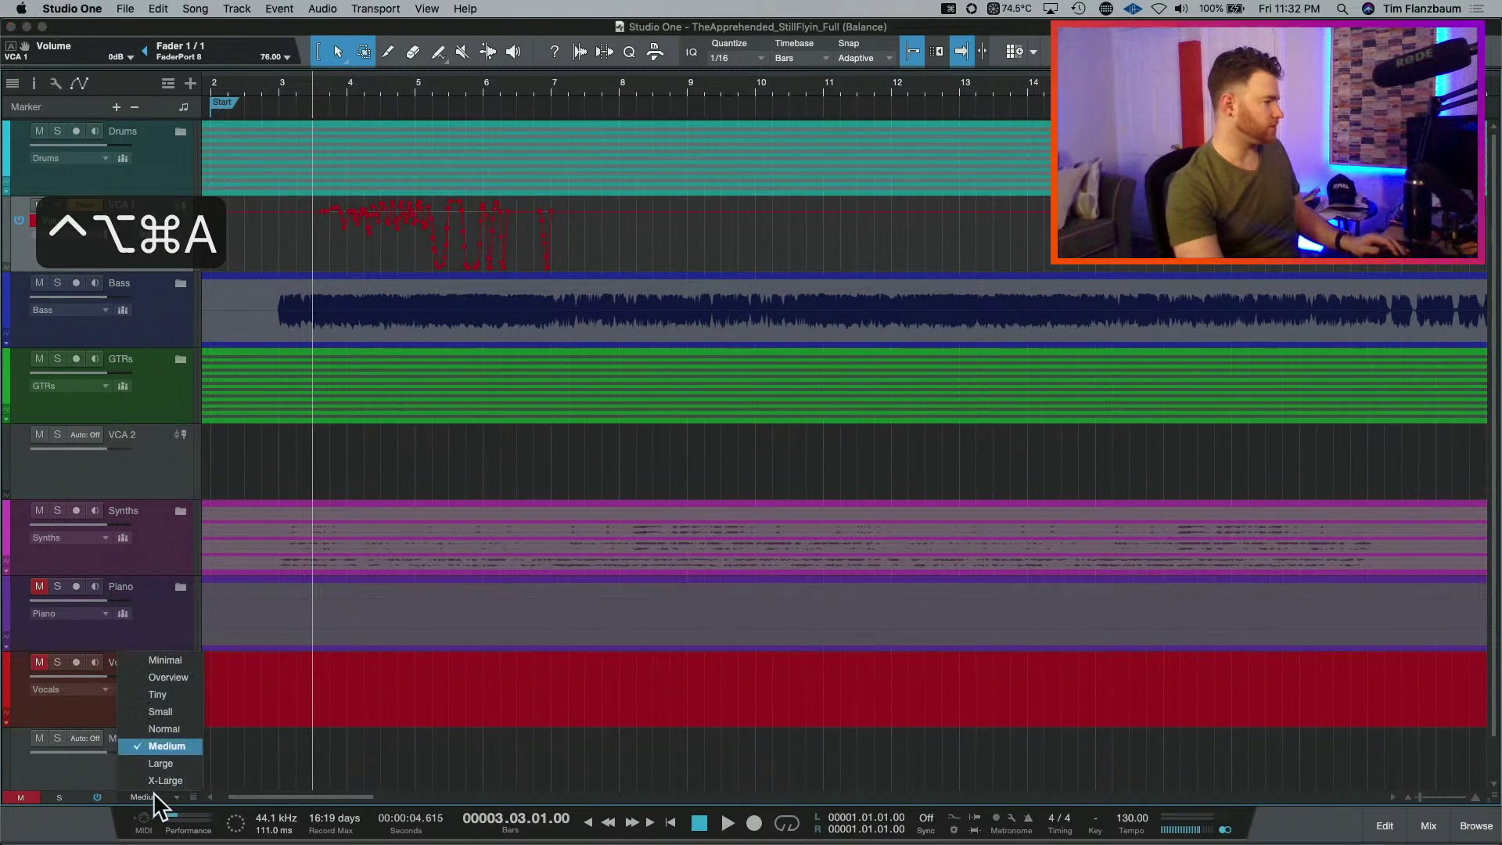
{"action": "left_click", "coordinate": [185, 676]}
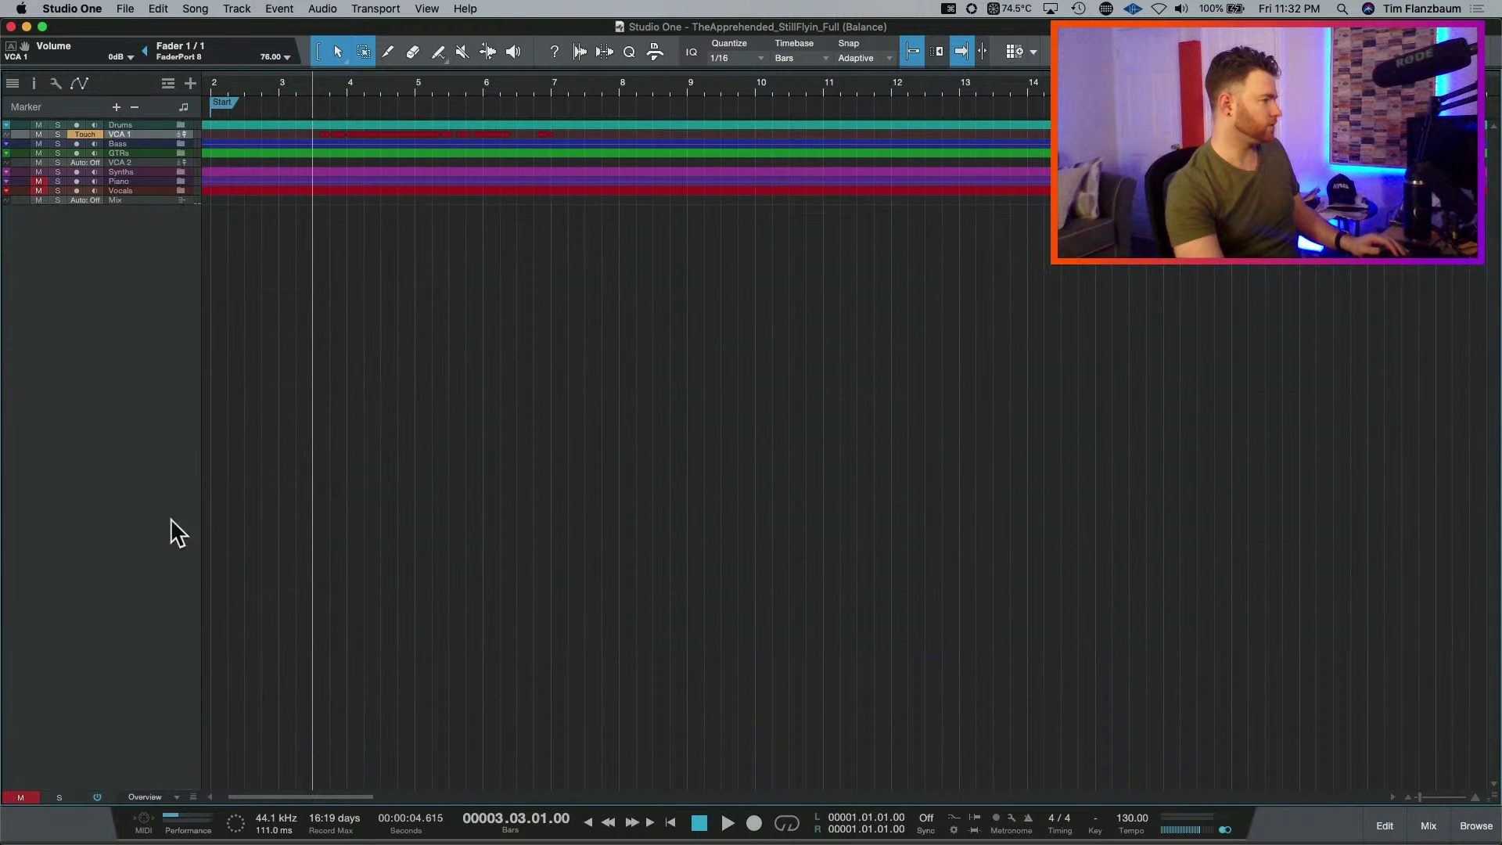
{"action": "left_click", "coordinate": [169, 795]}
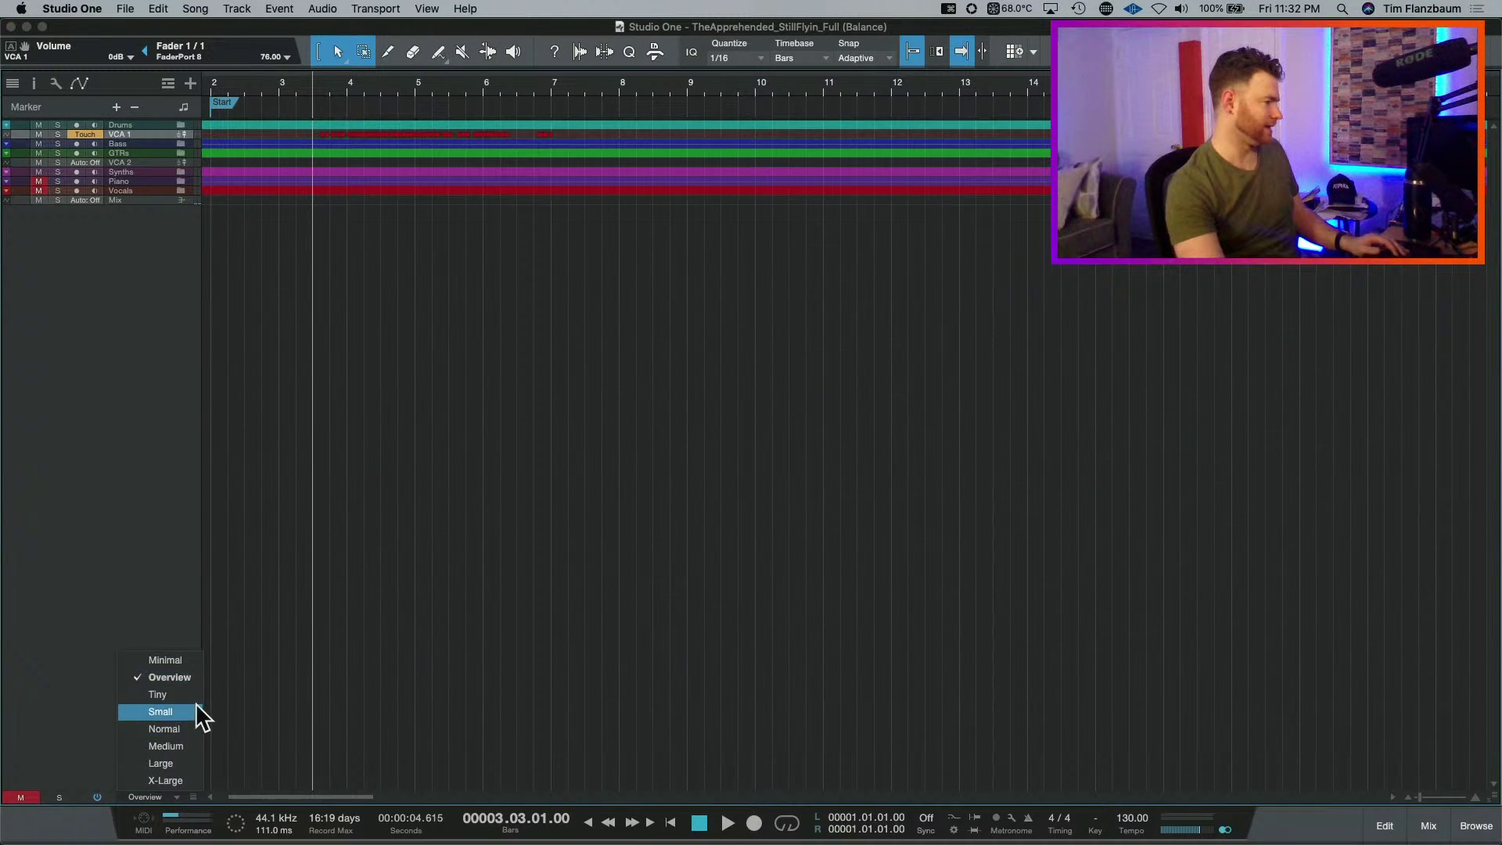
{"action": "left_click", "coordinate": [165, 729]}
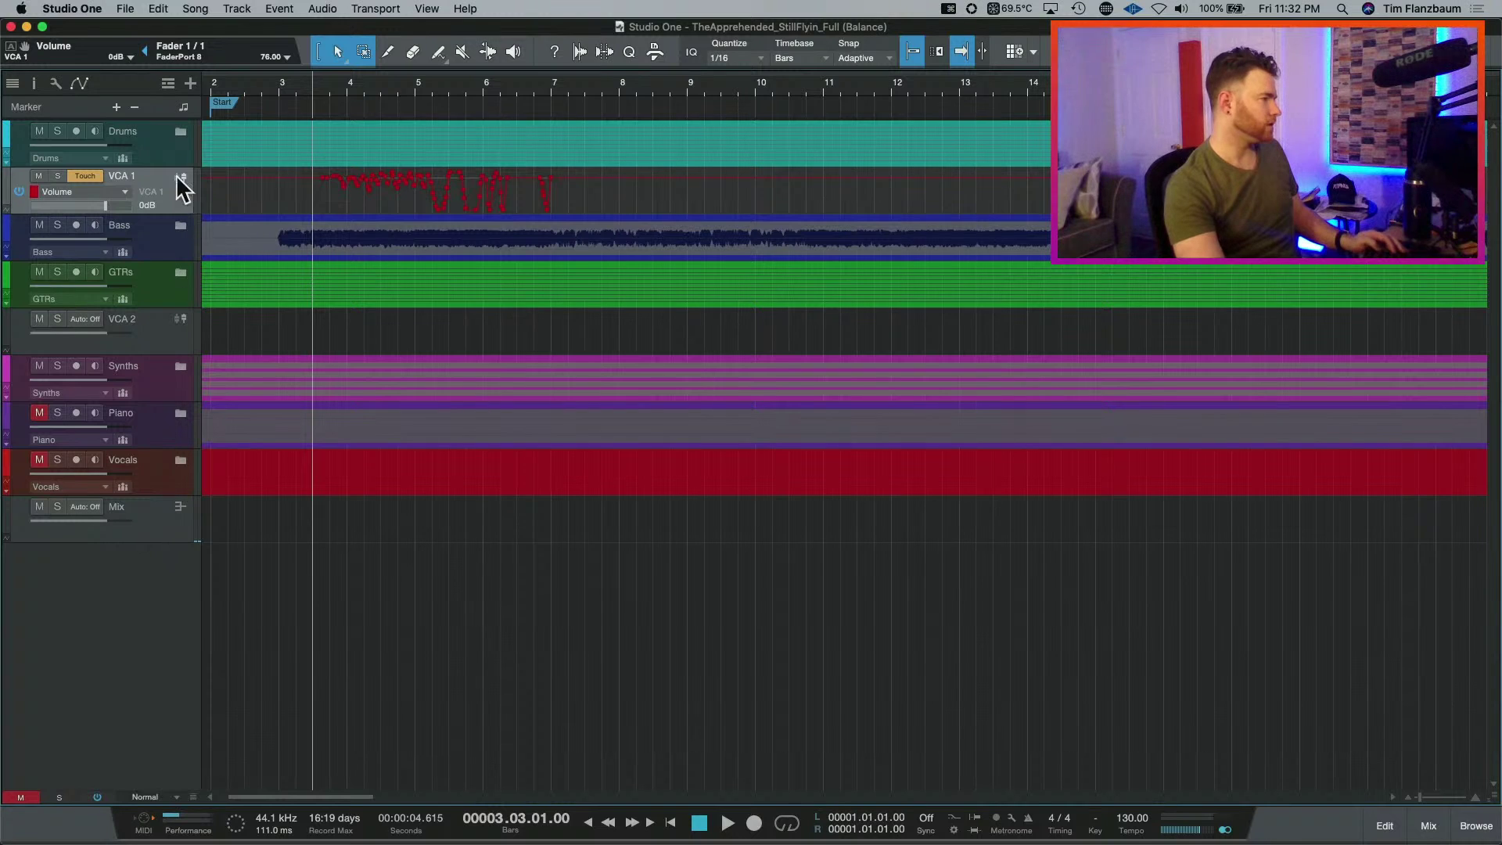
Increase the height of all tracks from Drums to Mix together and expand the Drums folder.
{"action": "left_click", "coordinate": [162, 142]}
{"action": "left_click", "coordinate": [164, 510], "text": "shift"}
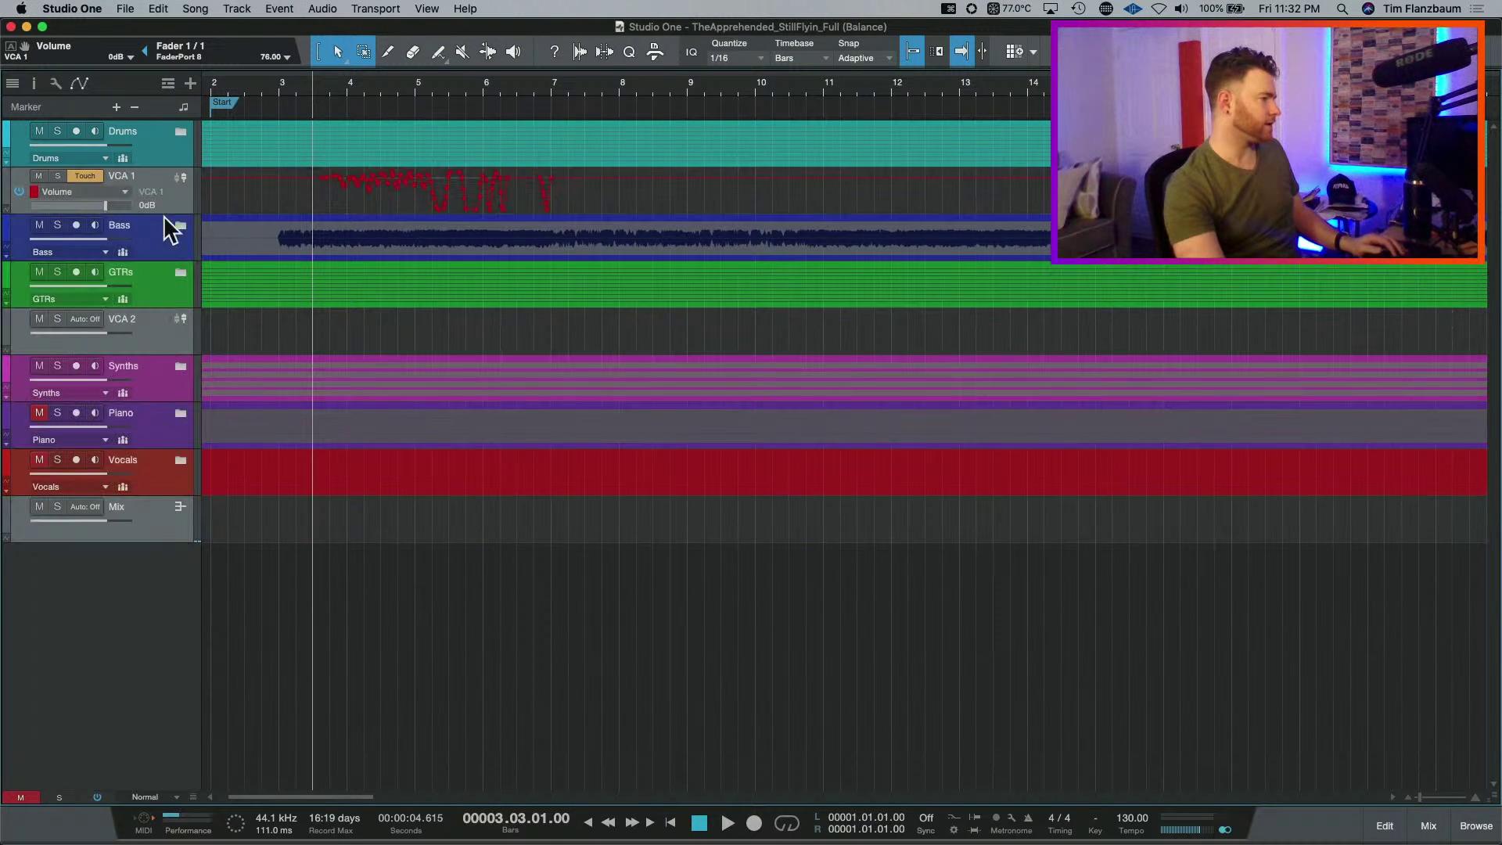
{"action": "left_click_drag", "start_coordinate": [165, 166], "coordinate": [178, 191]}
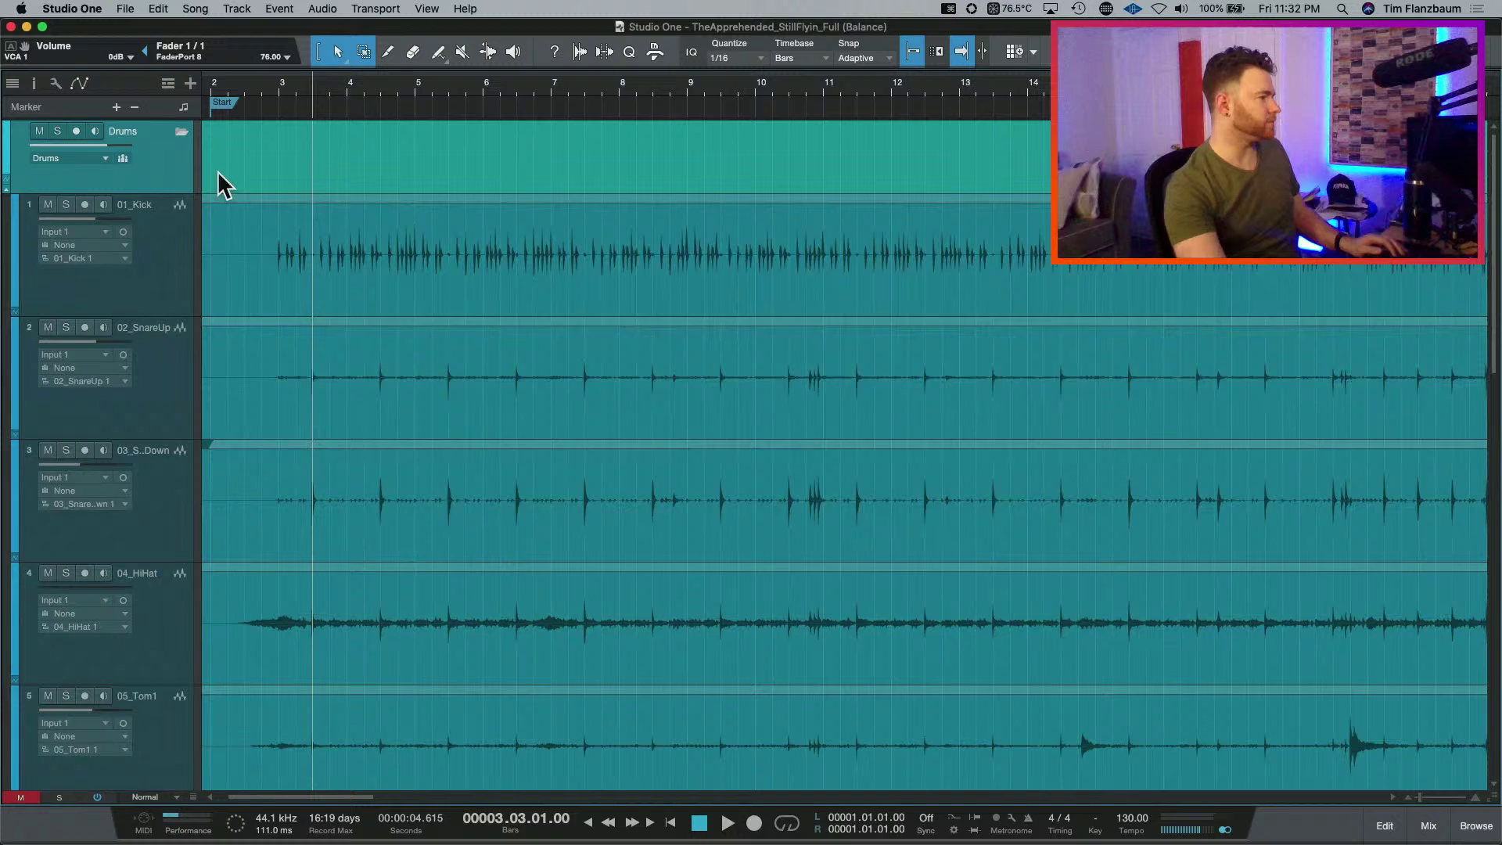
Select the 01_Kick event and zoom the timeline out until the whole song fits.
{"action": "left_click", "coordinate": [486, 265]}
{"action": "key", "text": "w"}
{"action": "key", "text": "w"}
{"action": "key", "text": "w"}
{"action": "key", "text": "w"}
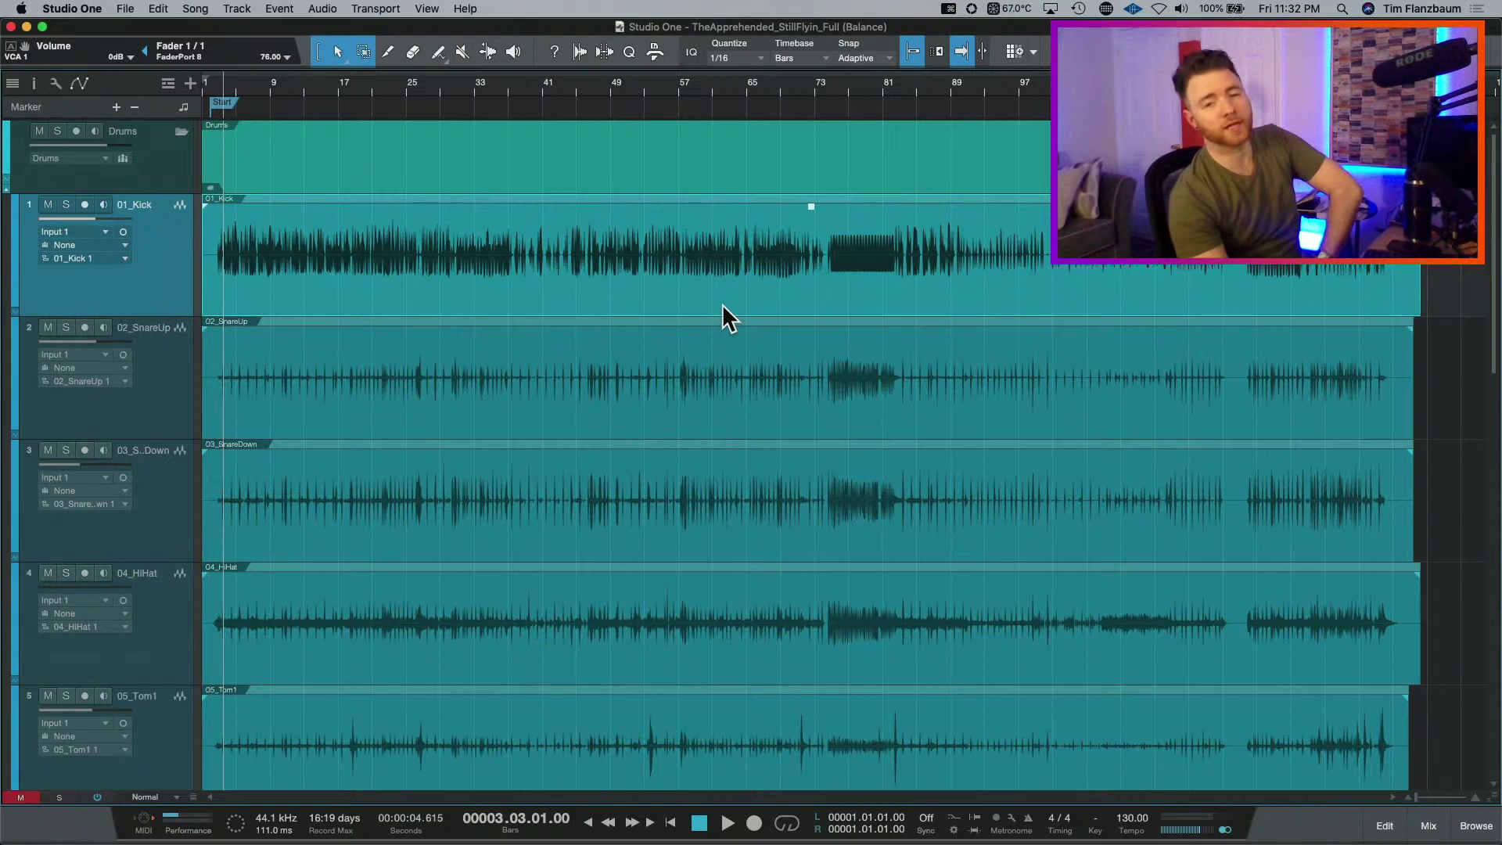
{"action": "left_click", "coordinate": [655, 52]}
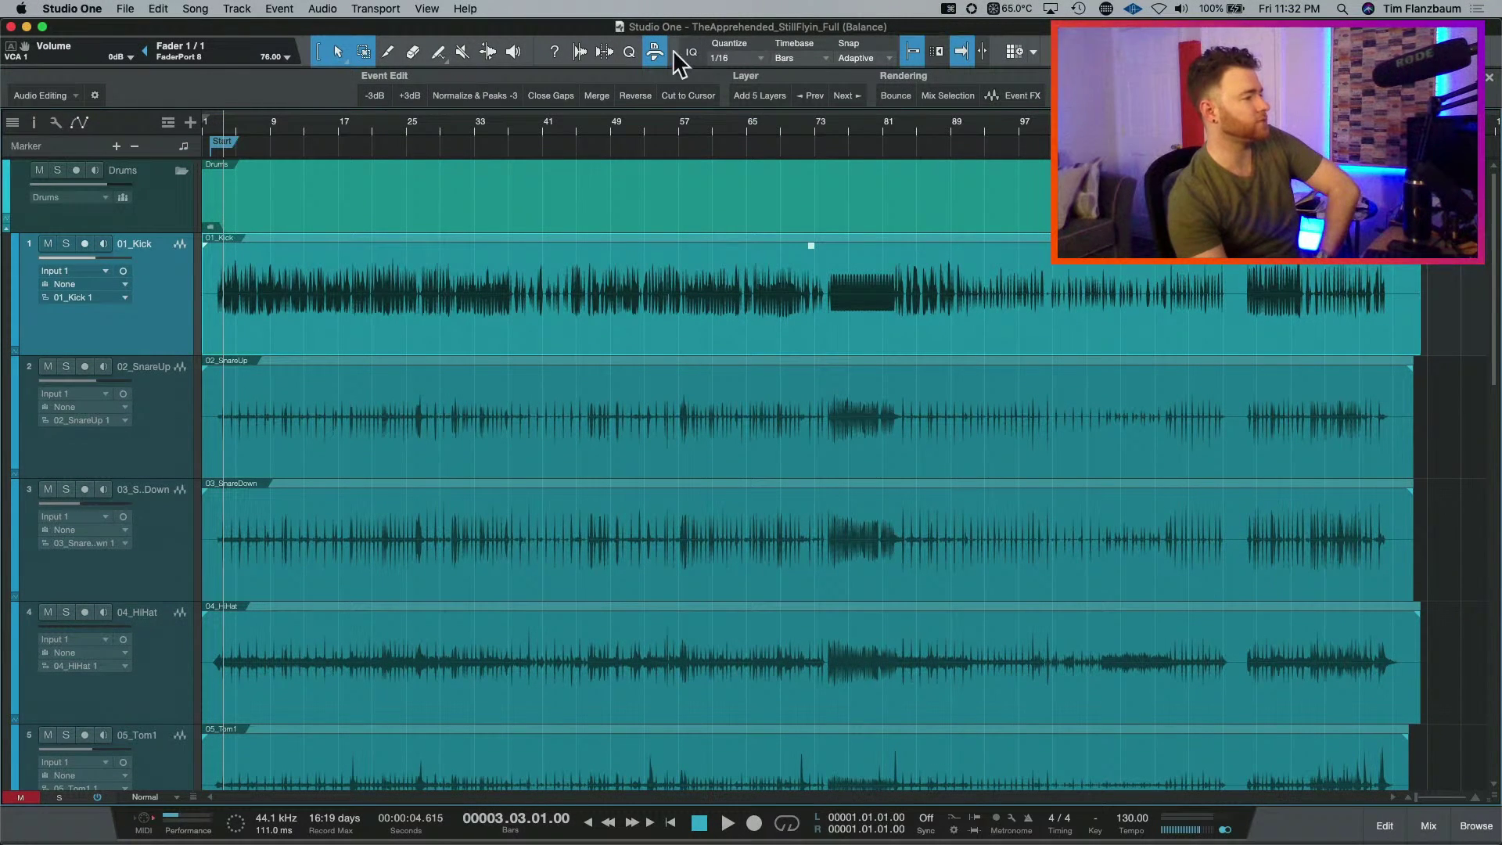
{"action": "left_click", "coordinate": [657, 53]}
{"action": "left_click", "coordinate": [657, 52]}
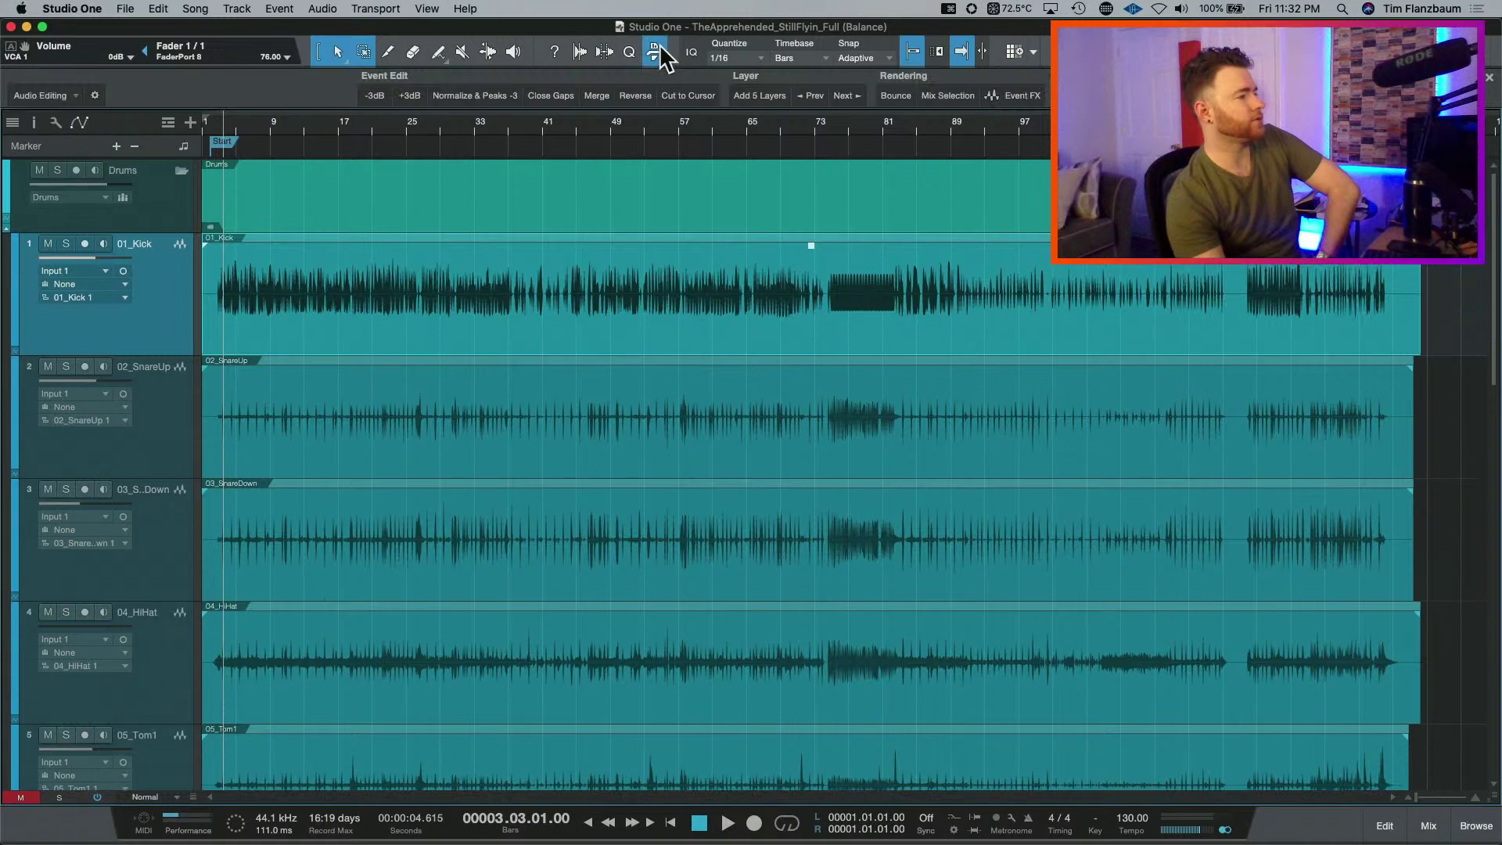
{"action": "left_click", "coordinate": [659, 51]}
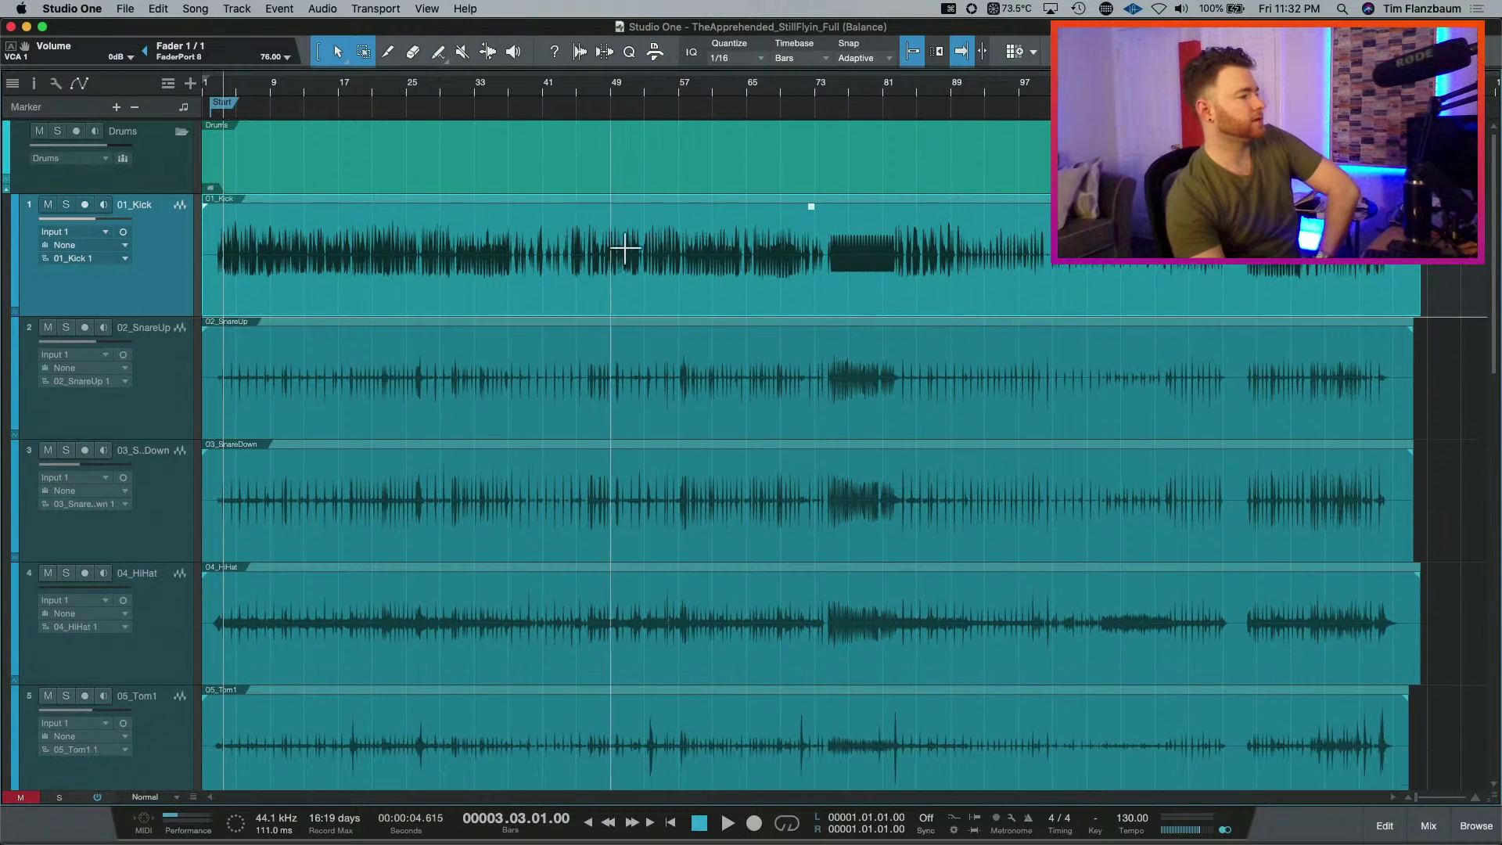
Expand the Bass folder to show its 10_Bass track.
{"action": "scroll", "coordinate": [738, 385], "scroll_direction": "down", "scroll_amount": 4}
{"action": "scroll", "coordinate": [739, 385], "scroll_direction": "down", "scroll_amount": 10}
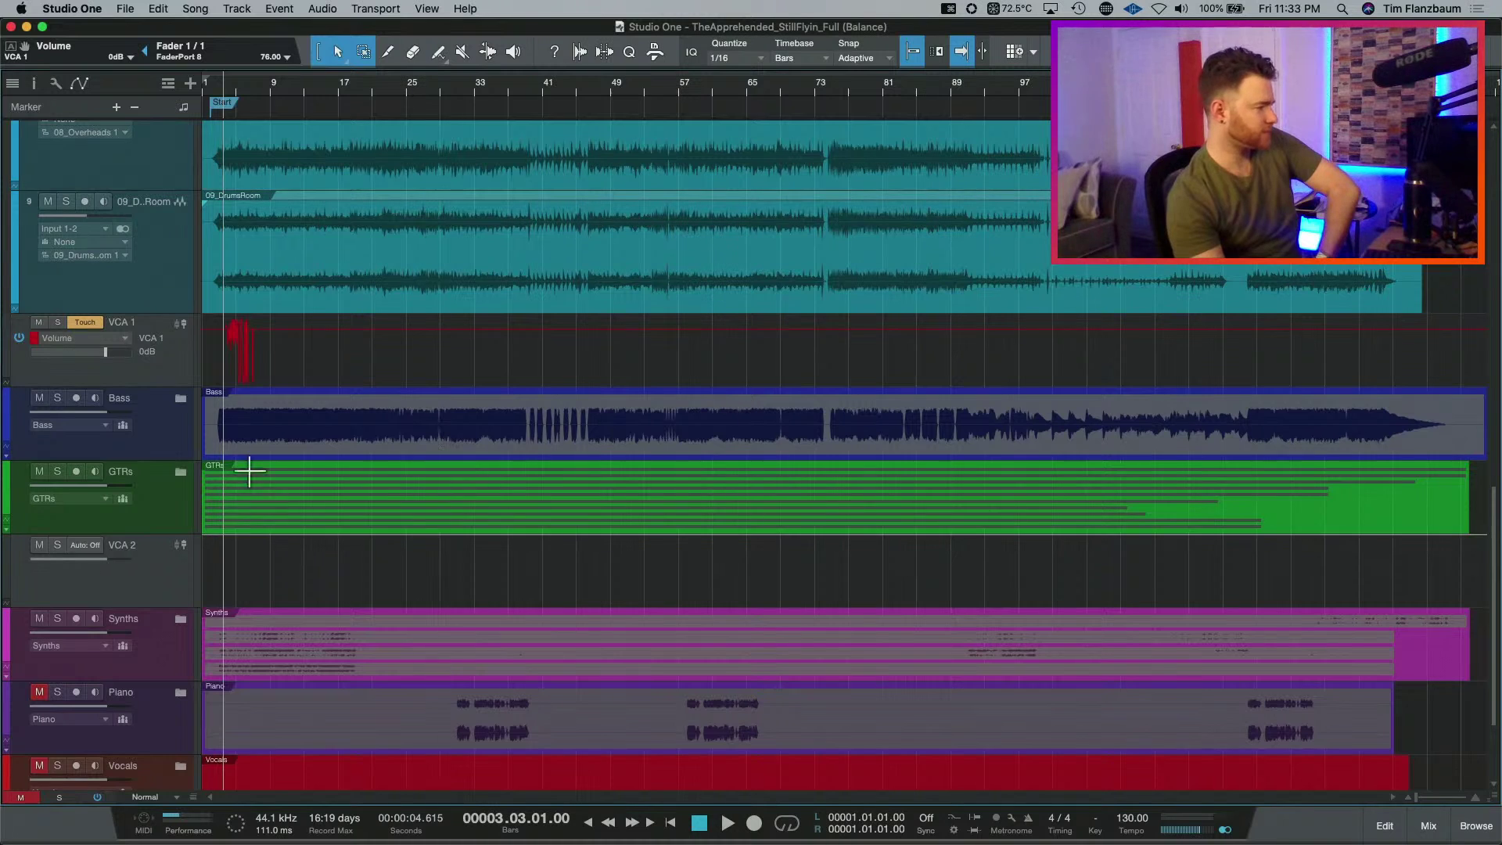
{"action": "left_click", "coordinate": [182, 400]}
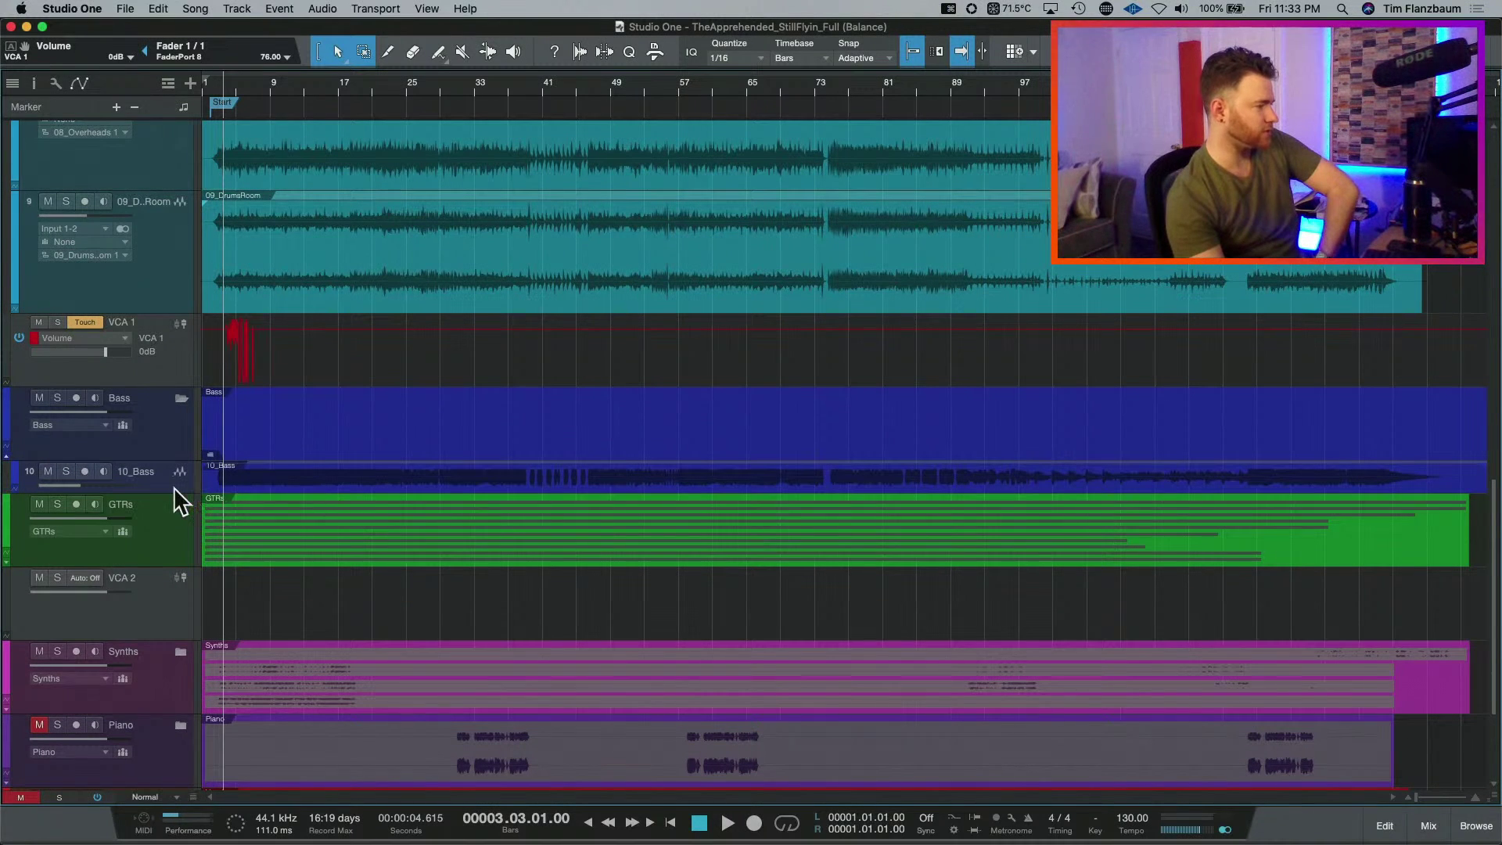
Increase the height of the 10_Bass track and expand the Vocals folder.
{"action": "left_click_drag", "start_coordinate": [169, 493], "coordinate": [169, 654]}
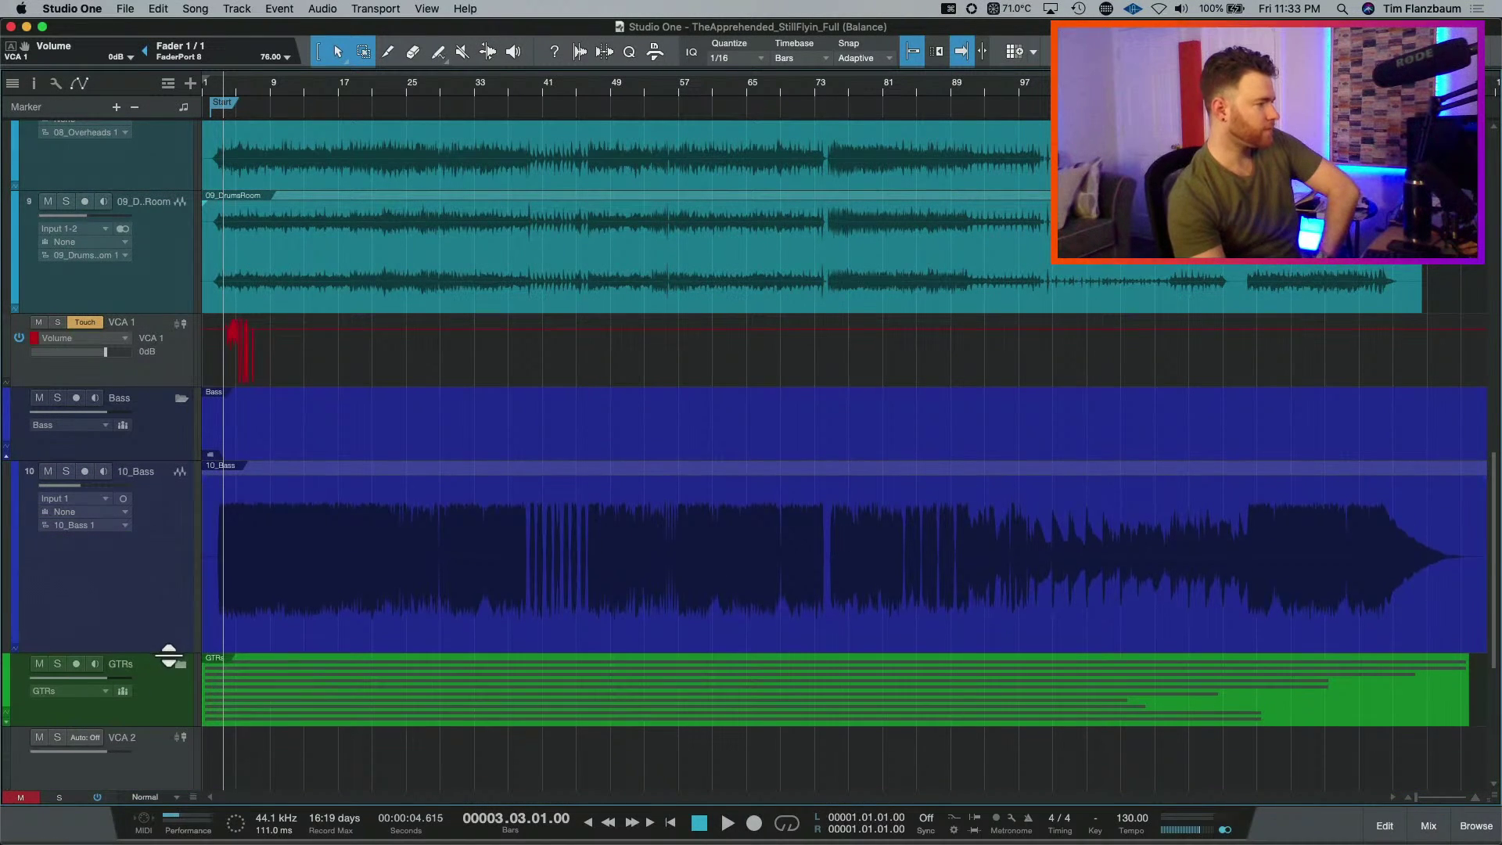
{"action": "scroll", "coordinate": [232, 557], "scroll_direction": "down", "scroll_amount": 5}
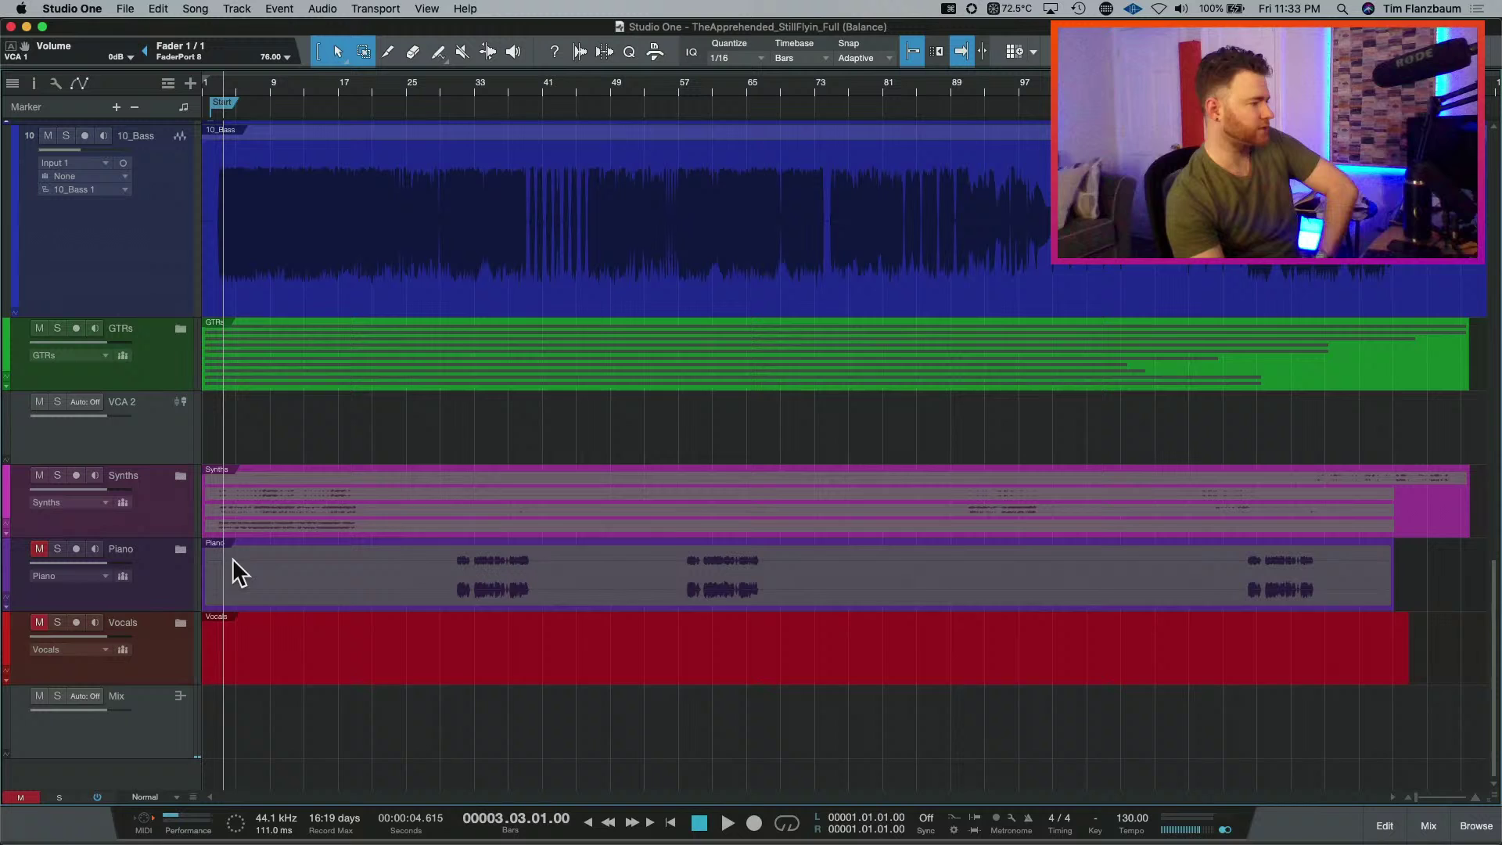
{"action": "left_click", "coordinate": [180, 618]}
{"action": "scroll", "coordinate": [171, 618], "scroll_direction": "down", "scroll_amount": 1}
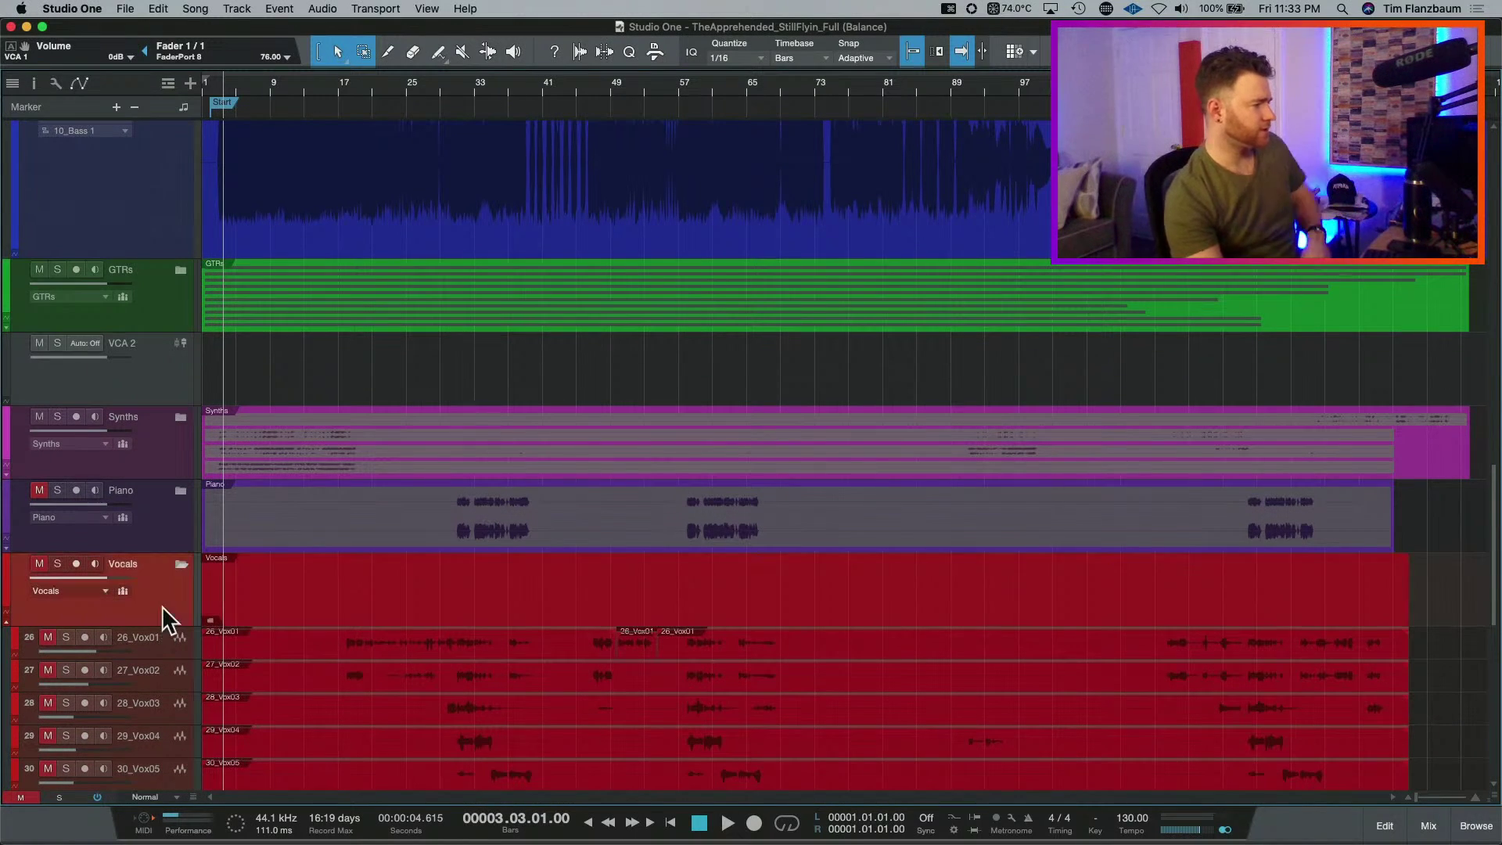
Select all vocal tracks from 26_Vox01 through 46_Vox21 and increase their height together.
{"action": "left_click", "coordinate": [164, 641]}
{"action": "scroll", "coordinate": [164, 641], "scroll_direction": "down", "scroll_amount": 9}
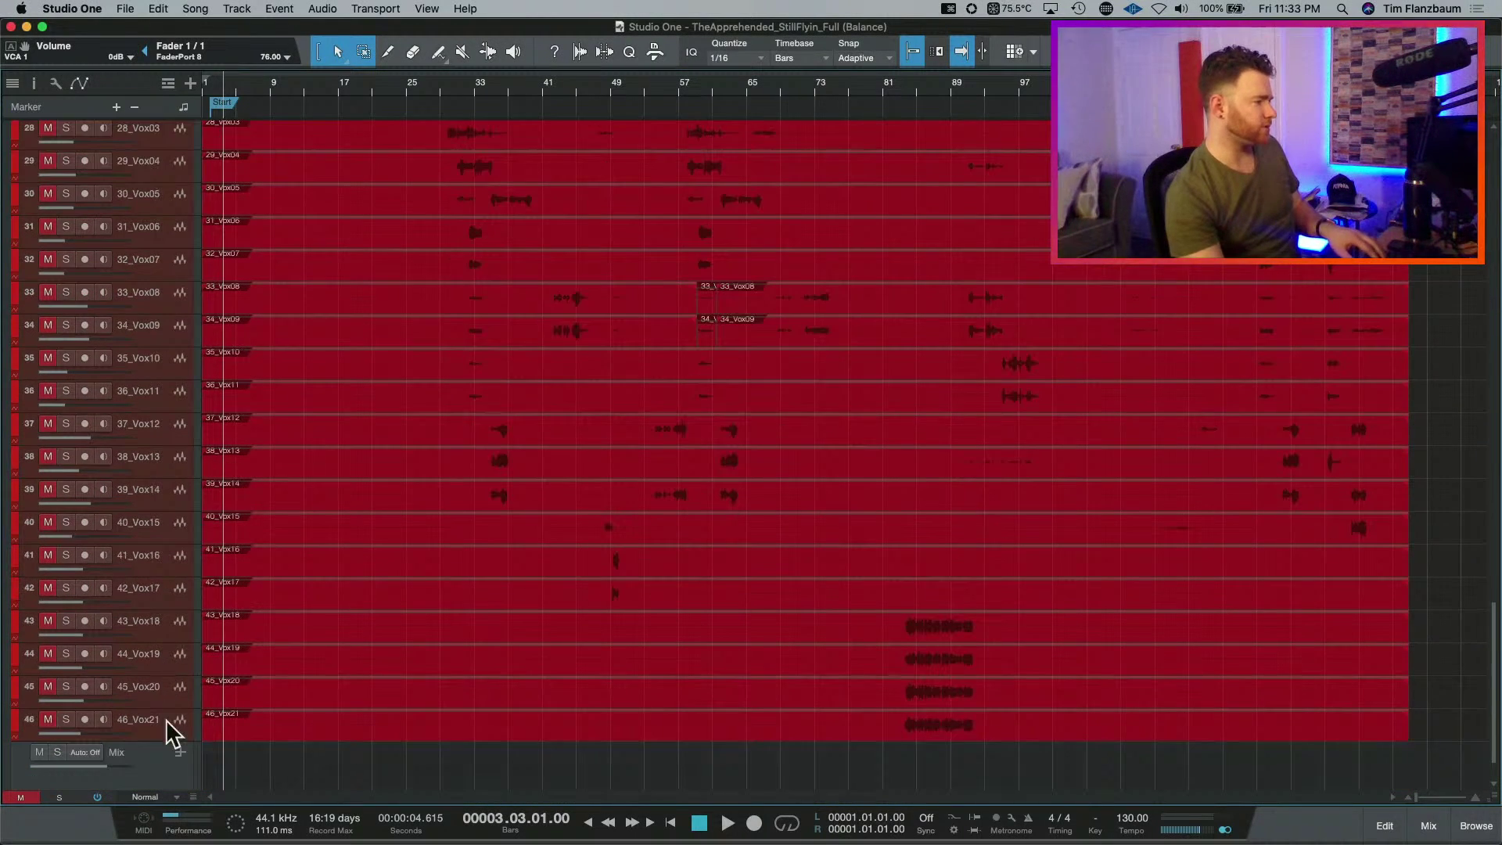
{"action": "left_click", "coordinate": [163, 727], "text": "shift"}
{"action": "key", "text": "shift+e"}
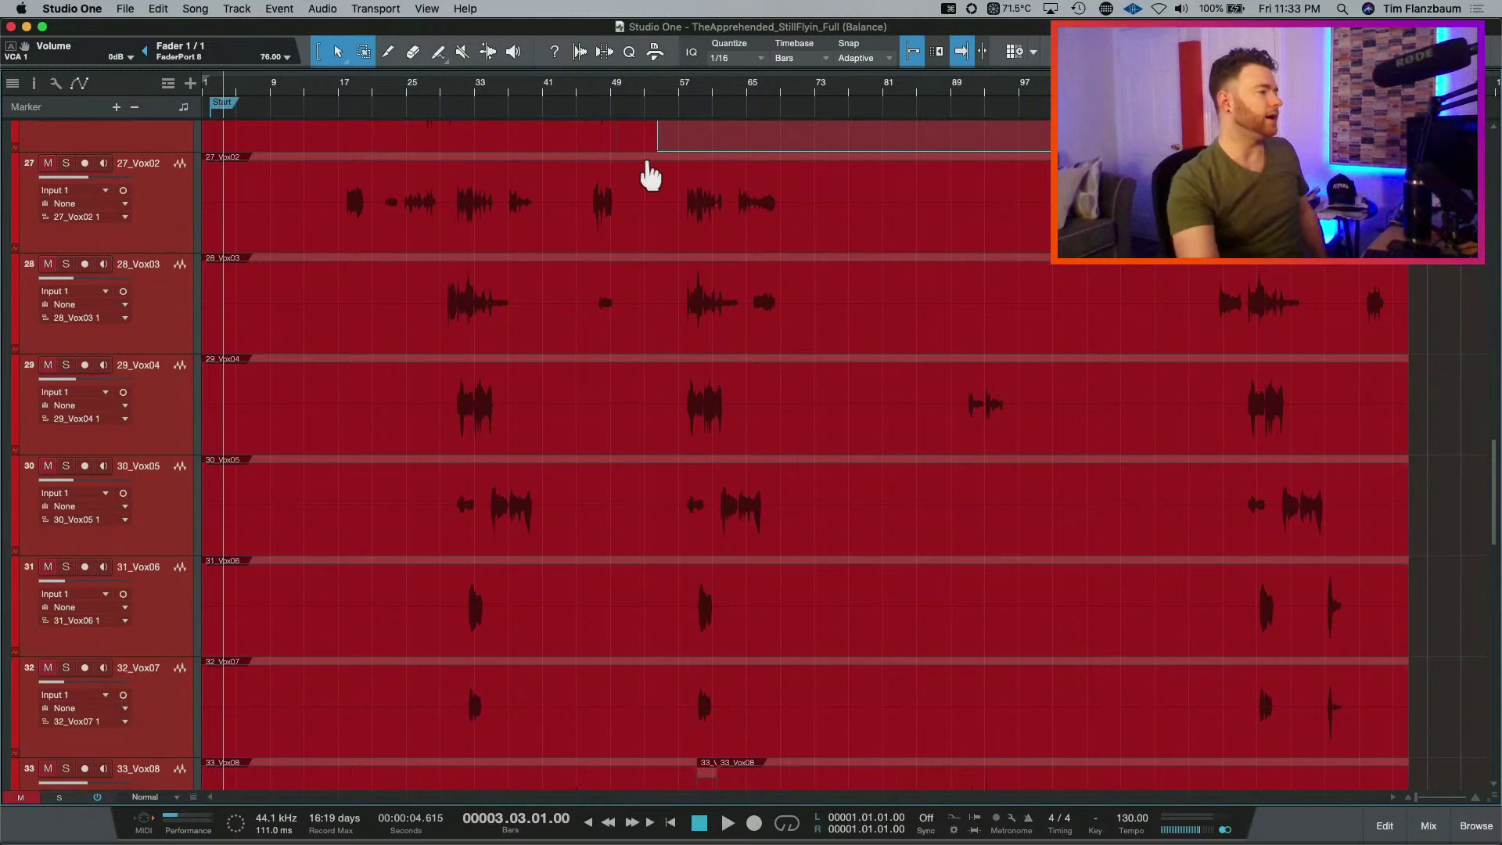
Zoom in around bar 51, select the short middle event on 26_Vox01, and zoom back out to the whole song.
{"action": "scroll", "coordinate": [610, 228], "scroll_direction": "up", "scroll_amount": 3}
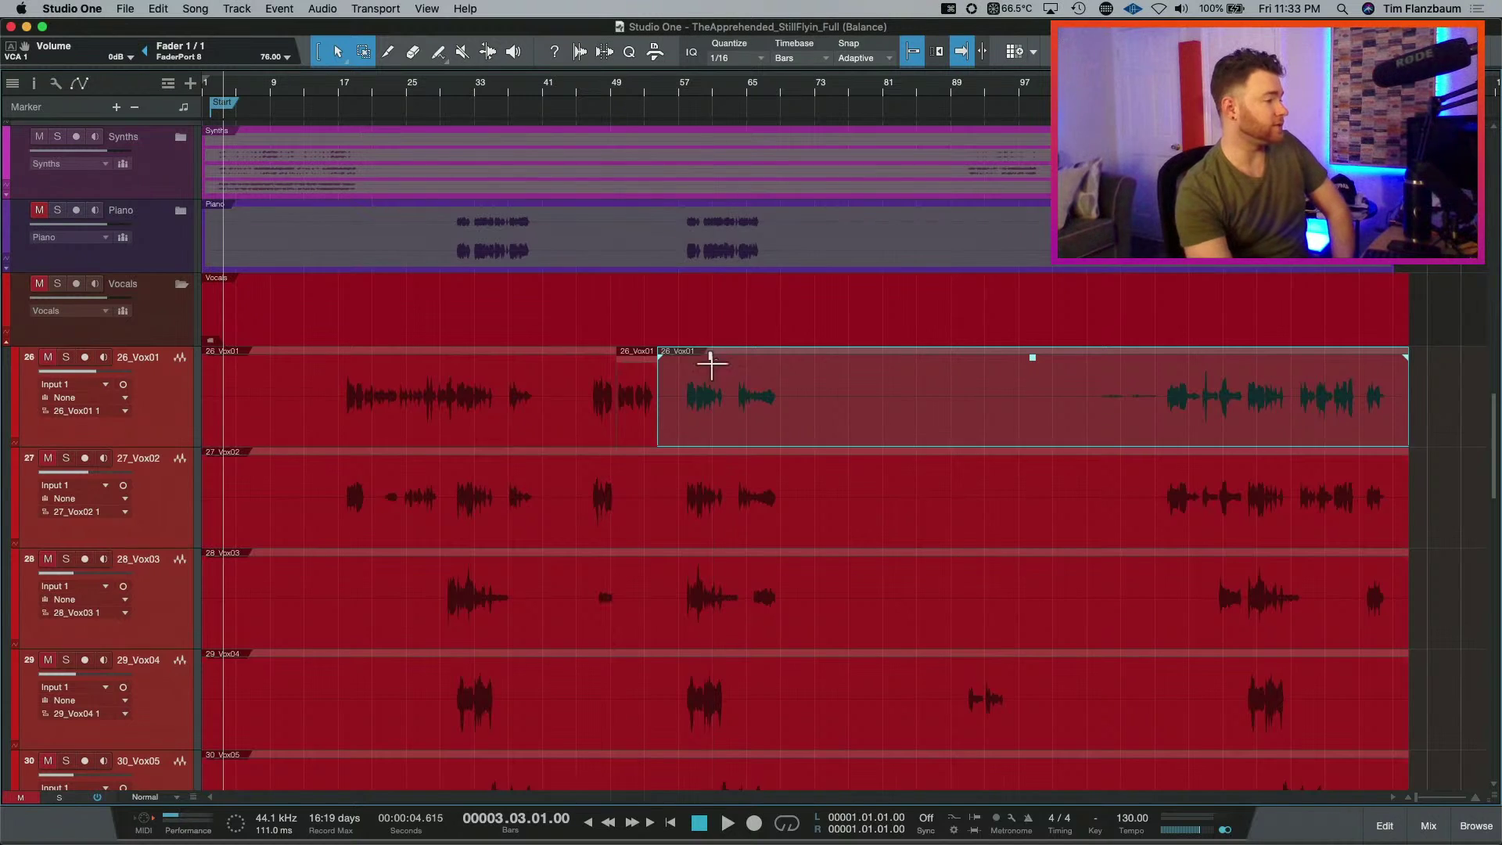
{"action": "left_click_drag", "start_coordinate": [630, 92], "coordinate": [637, 140]}
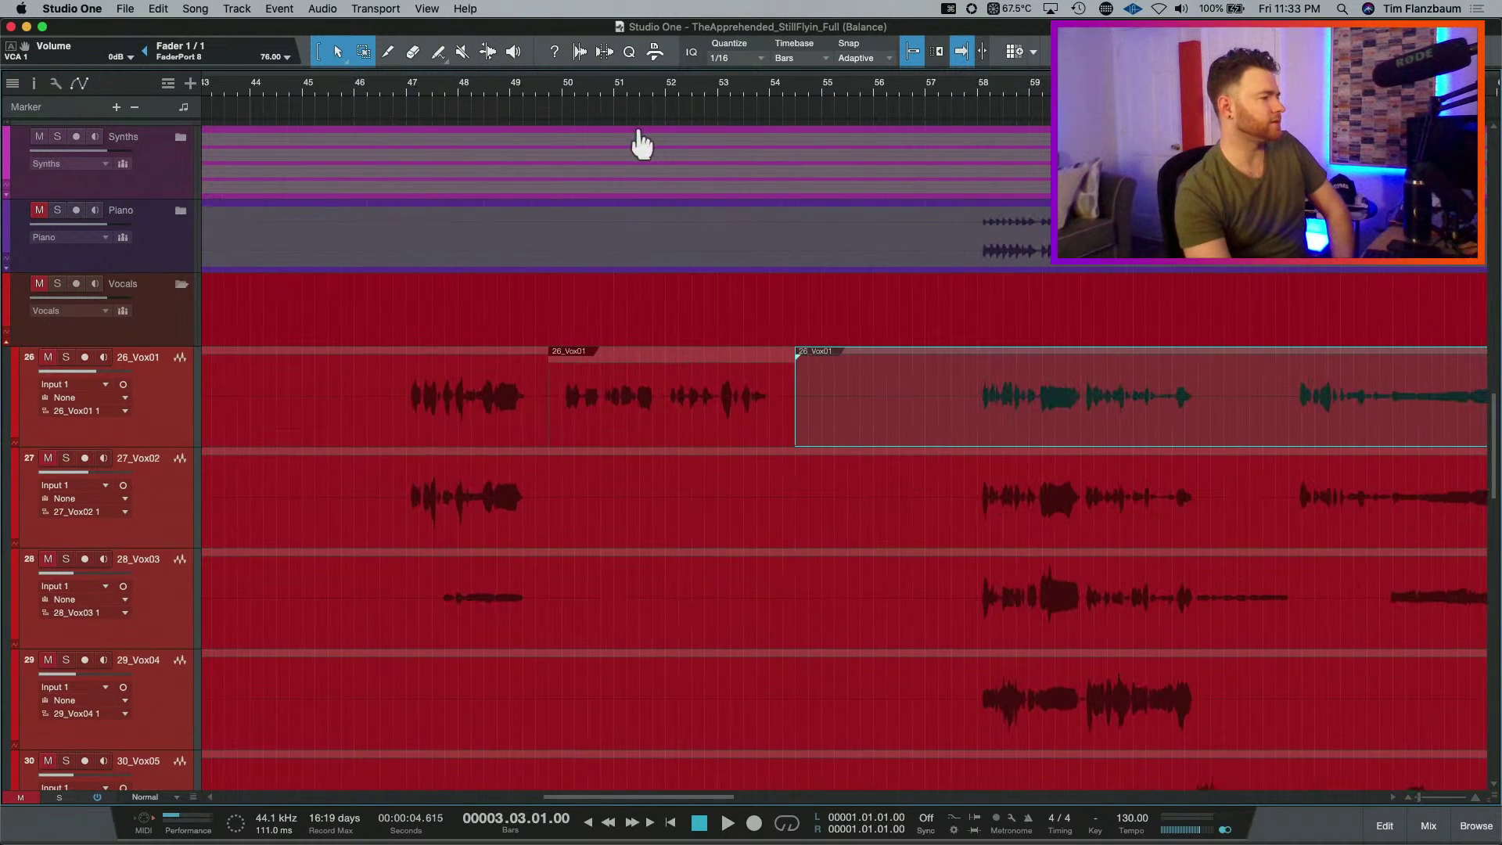
{"action": "left_click", "coordinate": [653, 438]}
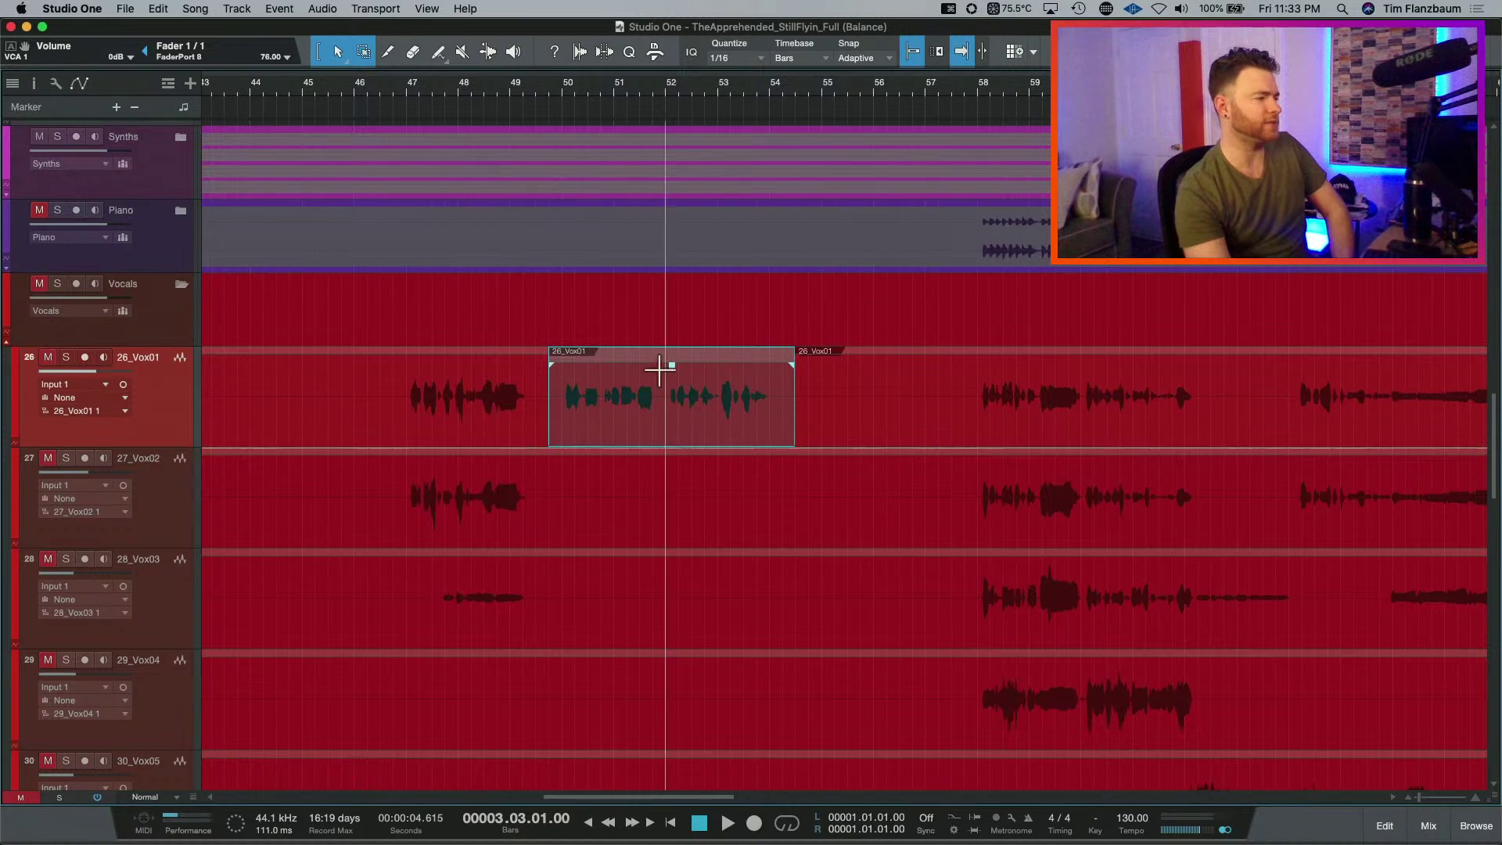
{"action": "key", "text": "w"}
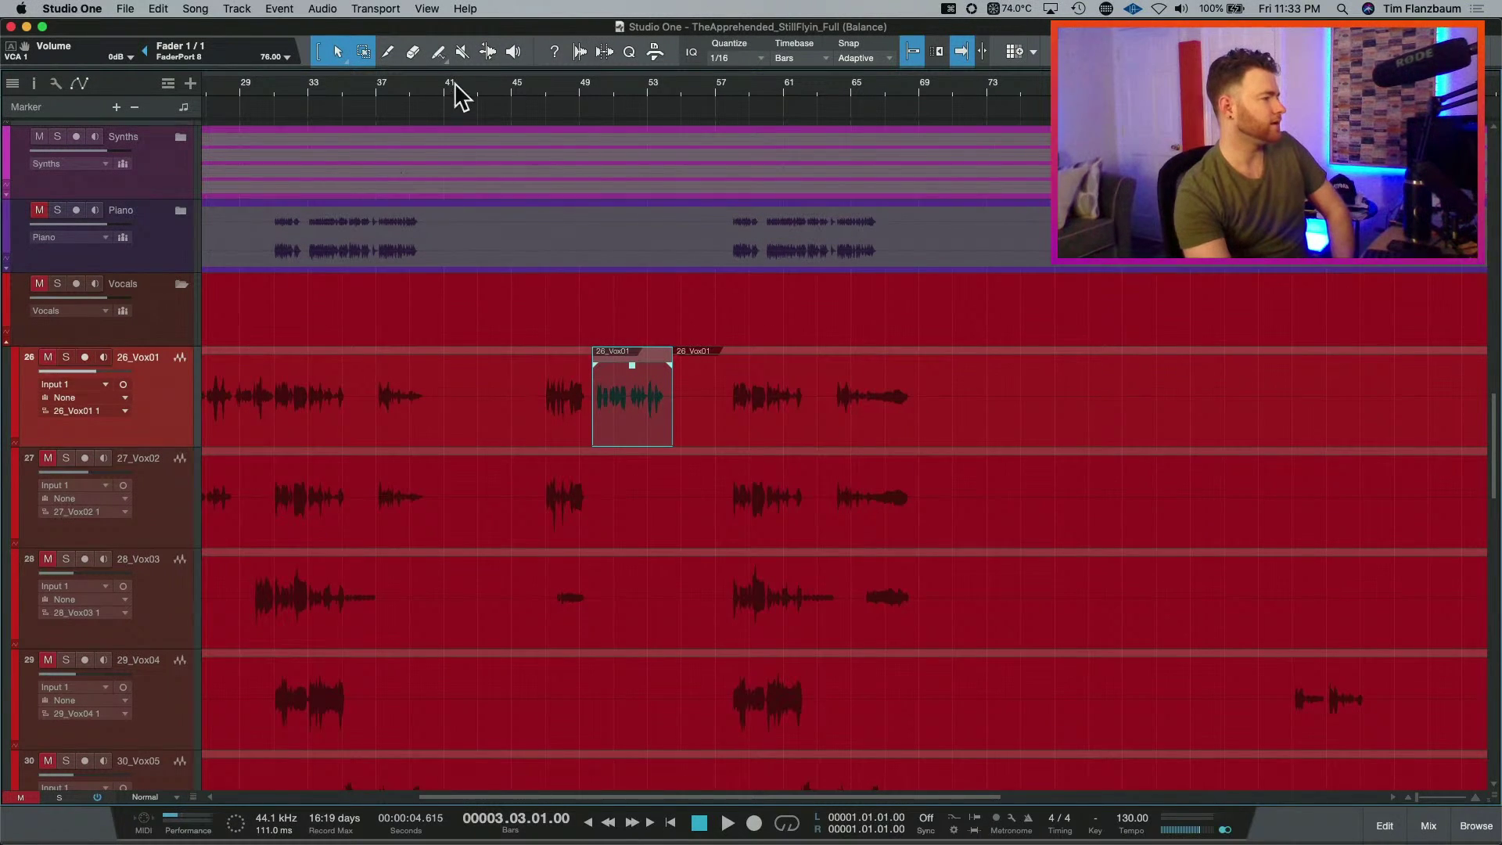
{"action": "key", "text": "w"}
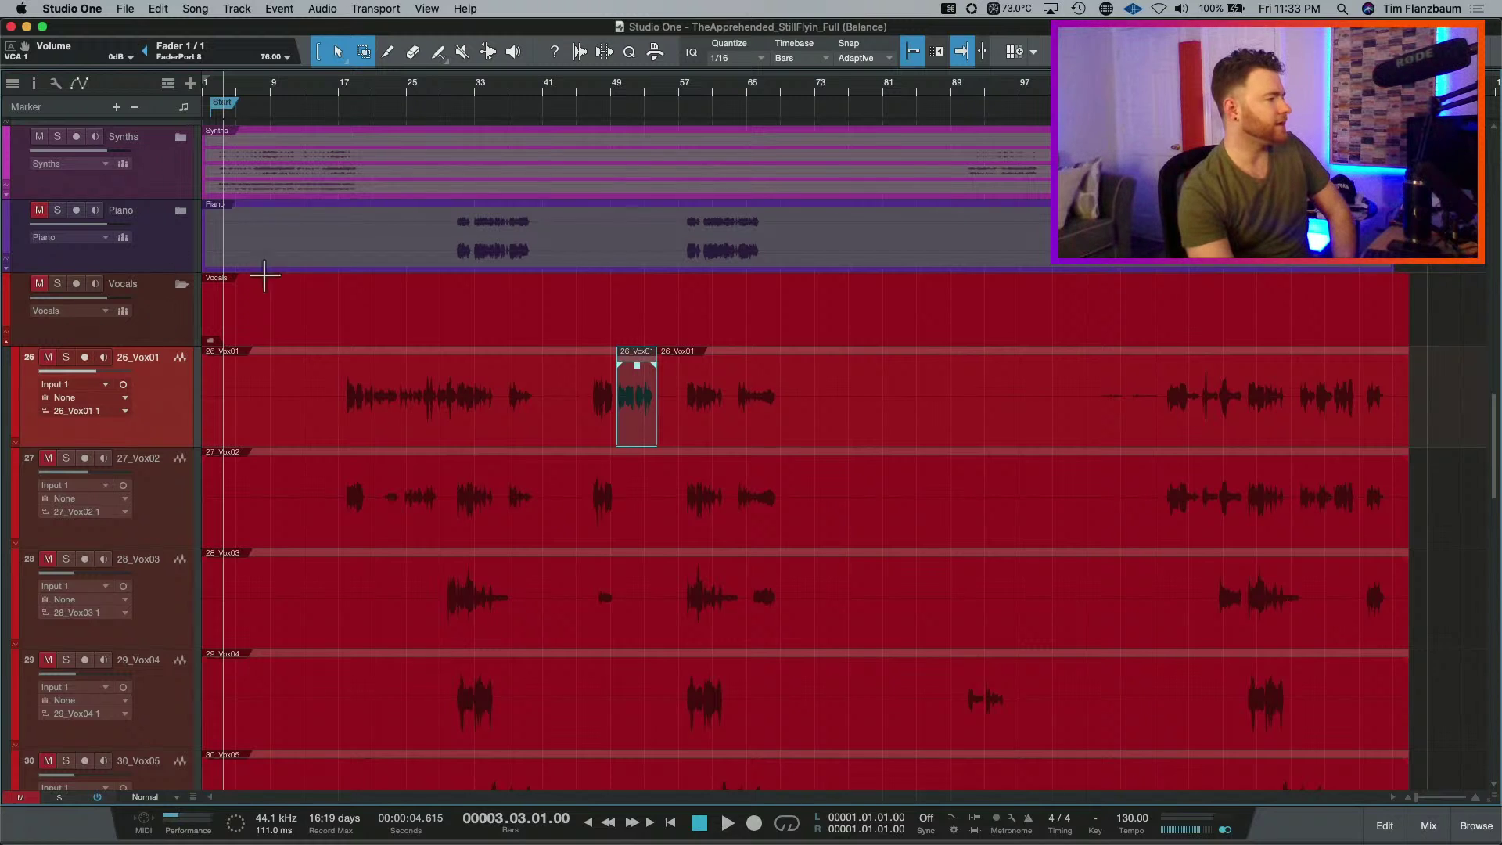
Collapse the Vocals, Bass and Drums folders in the arrangement and show the mixing console.
{"action": "left_click", "coordinate": [181, 283]}
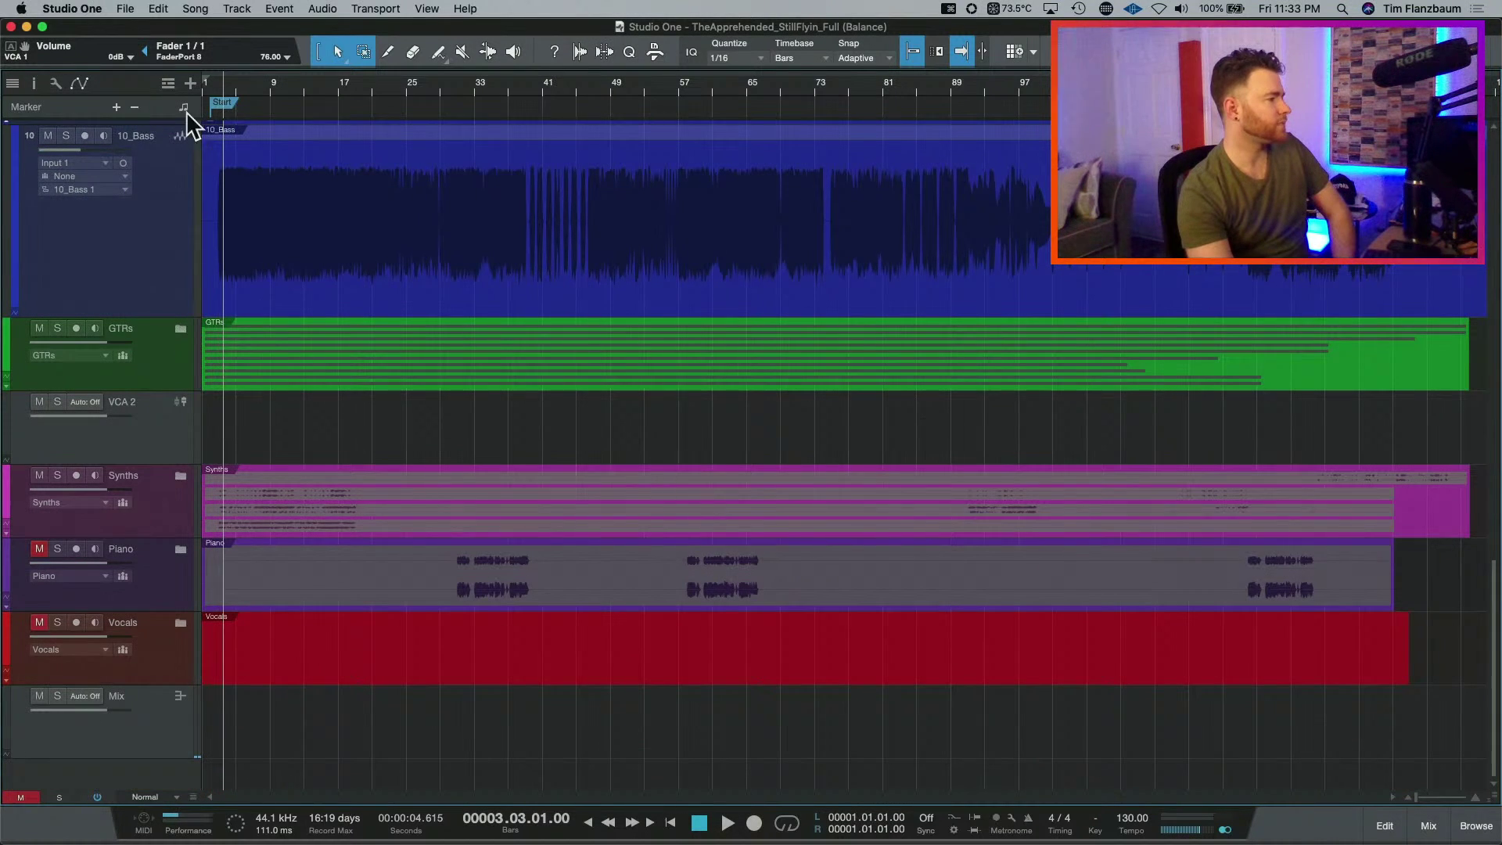
{"action": "scroll", "coordinate": [169, 192], "scroll_direction": "up", "scroll_amount": 5}
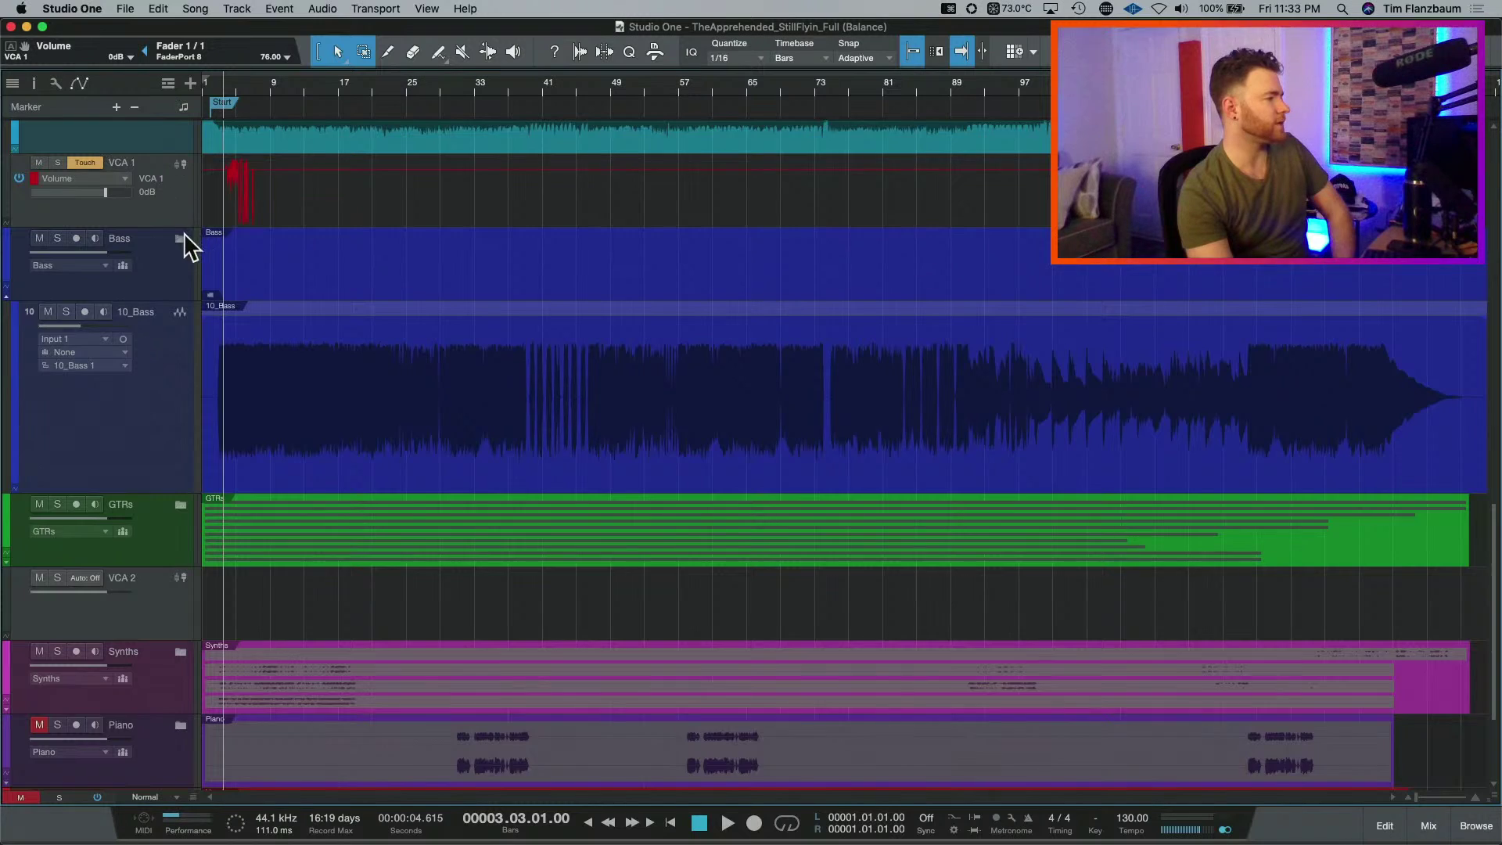
{"action": "scroll", "coordinate": [181, 227], "scroll_direction": "up", "scroll_amount": 15}
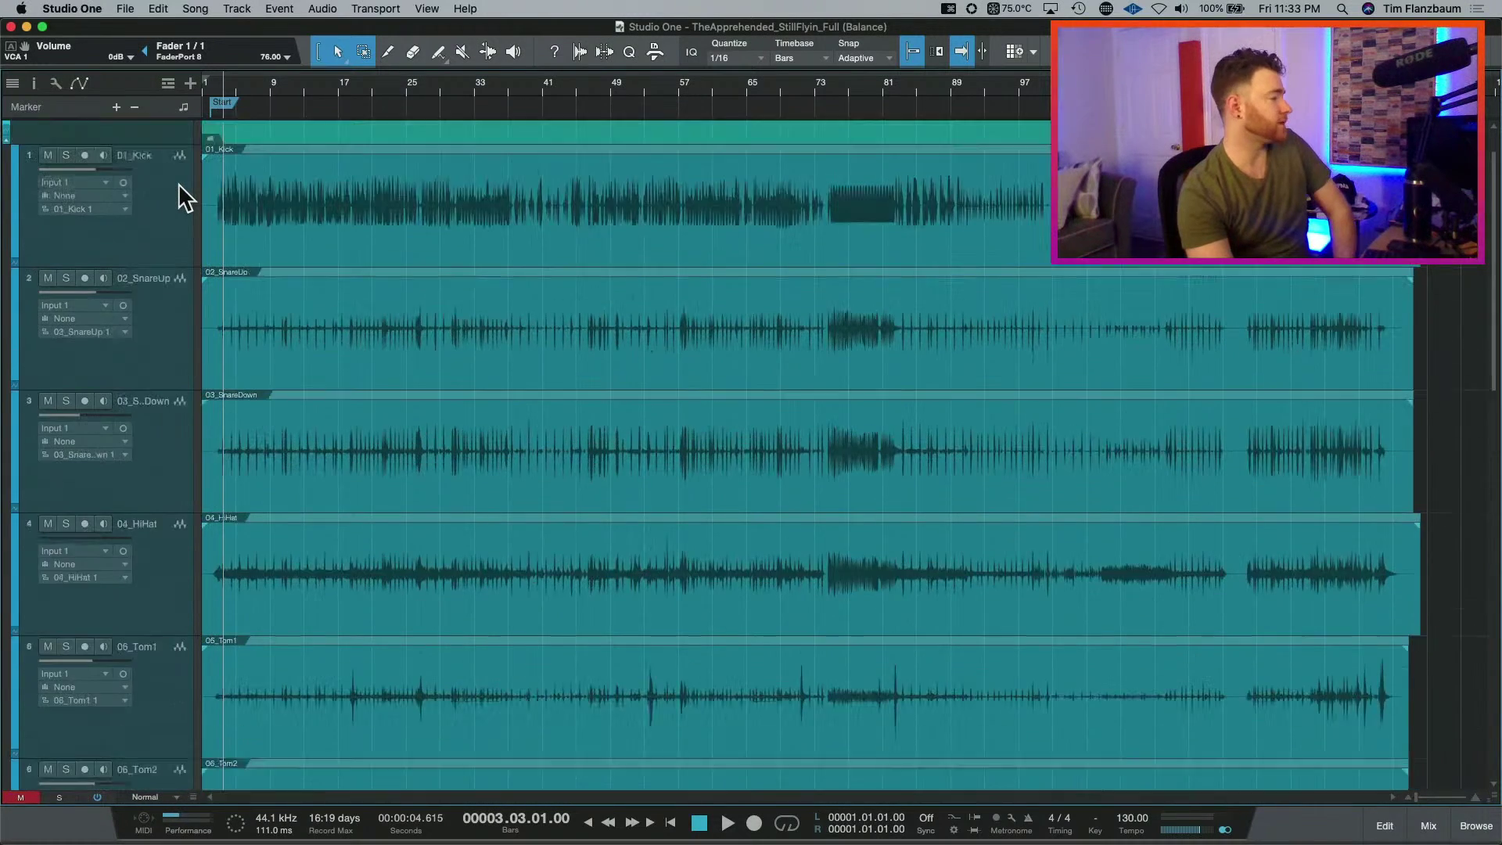
{"action": "scroll", "coordinate": [180, 164], "scroll_direction": "up", "scroll_amount": 3}
{"action": "left_click", "coordinate": [182, 133]}
{"action": "key", "text": "F3"}
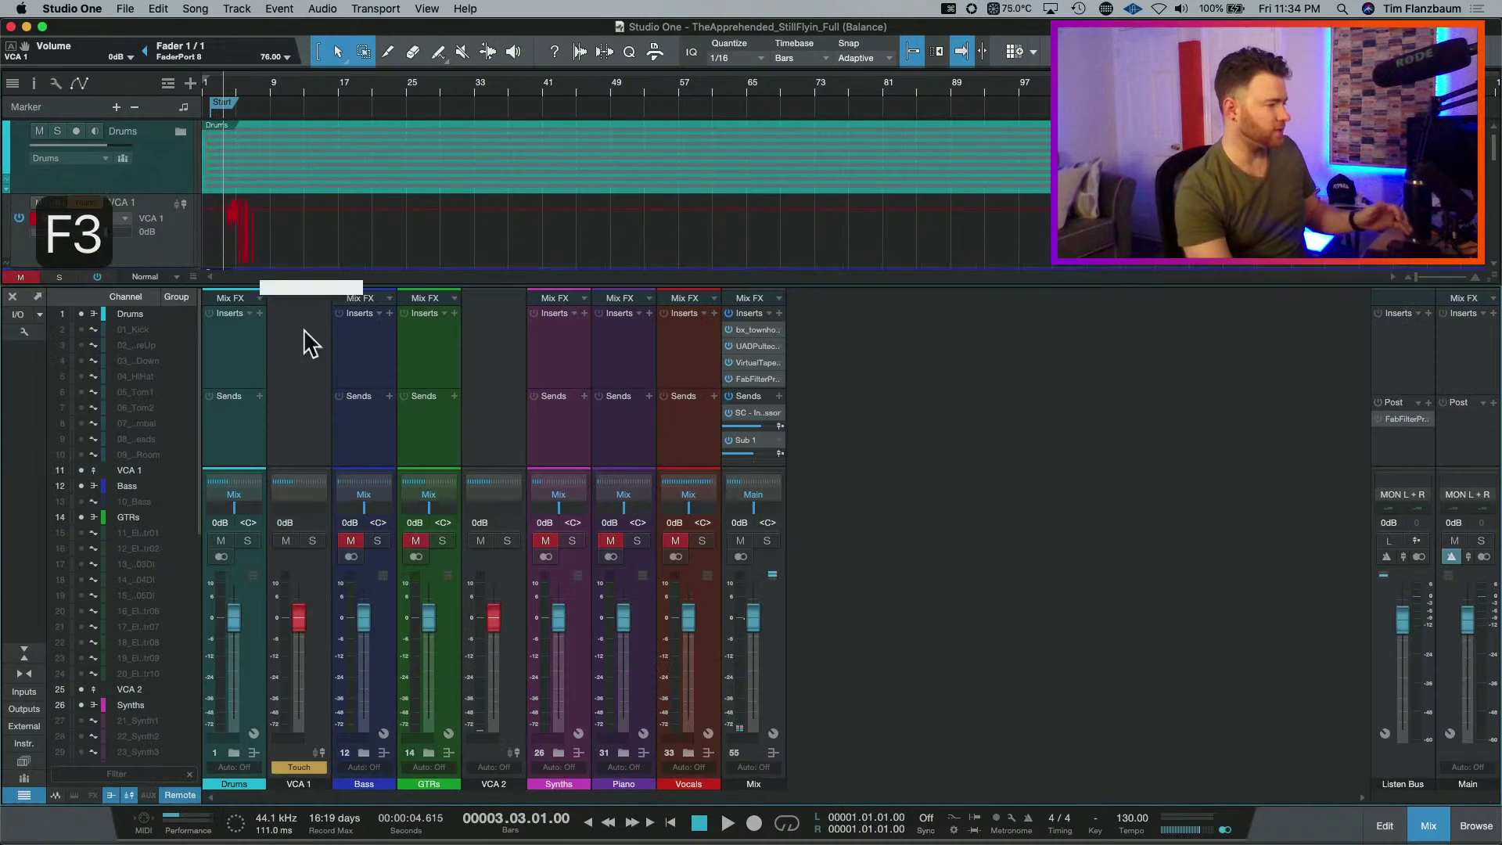